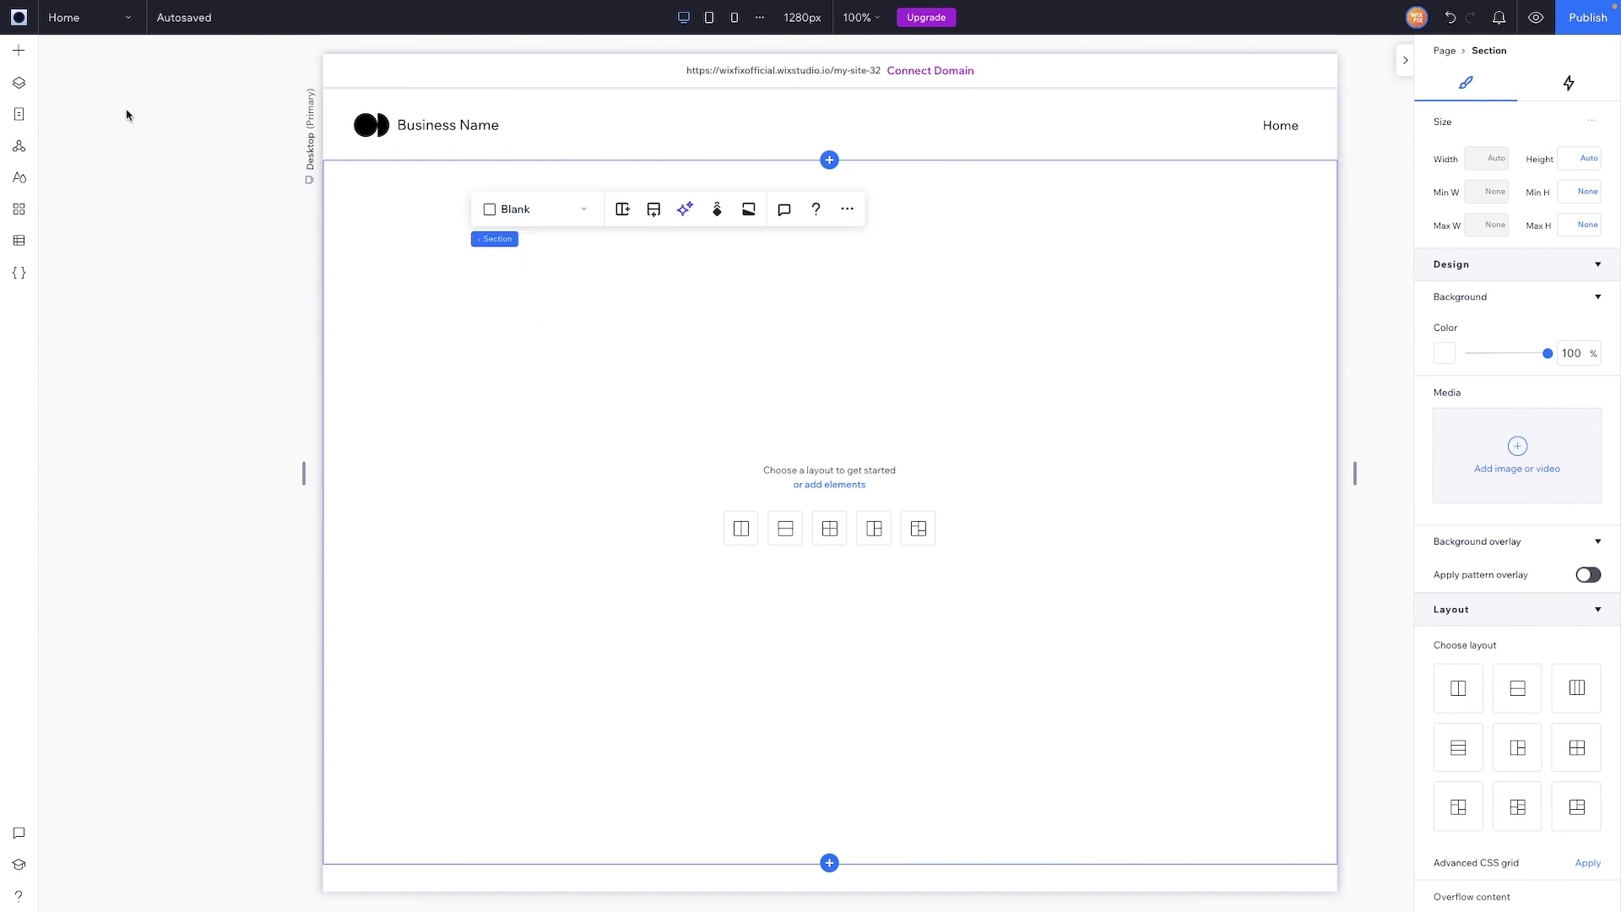
Add a container to the blank section and set its width to 80%, minimum width 900 px and maximum width 1920 px
click(21, 59)
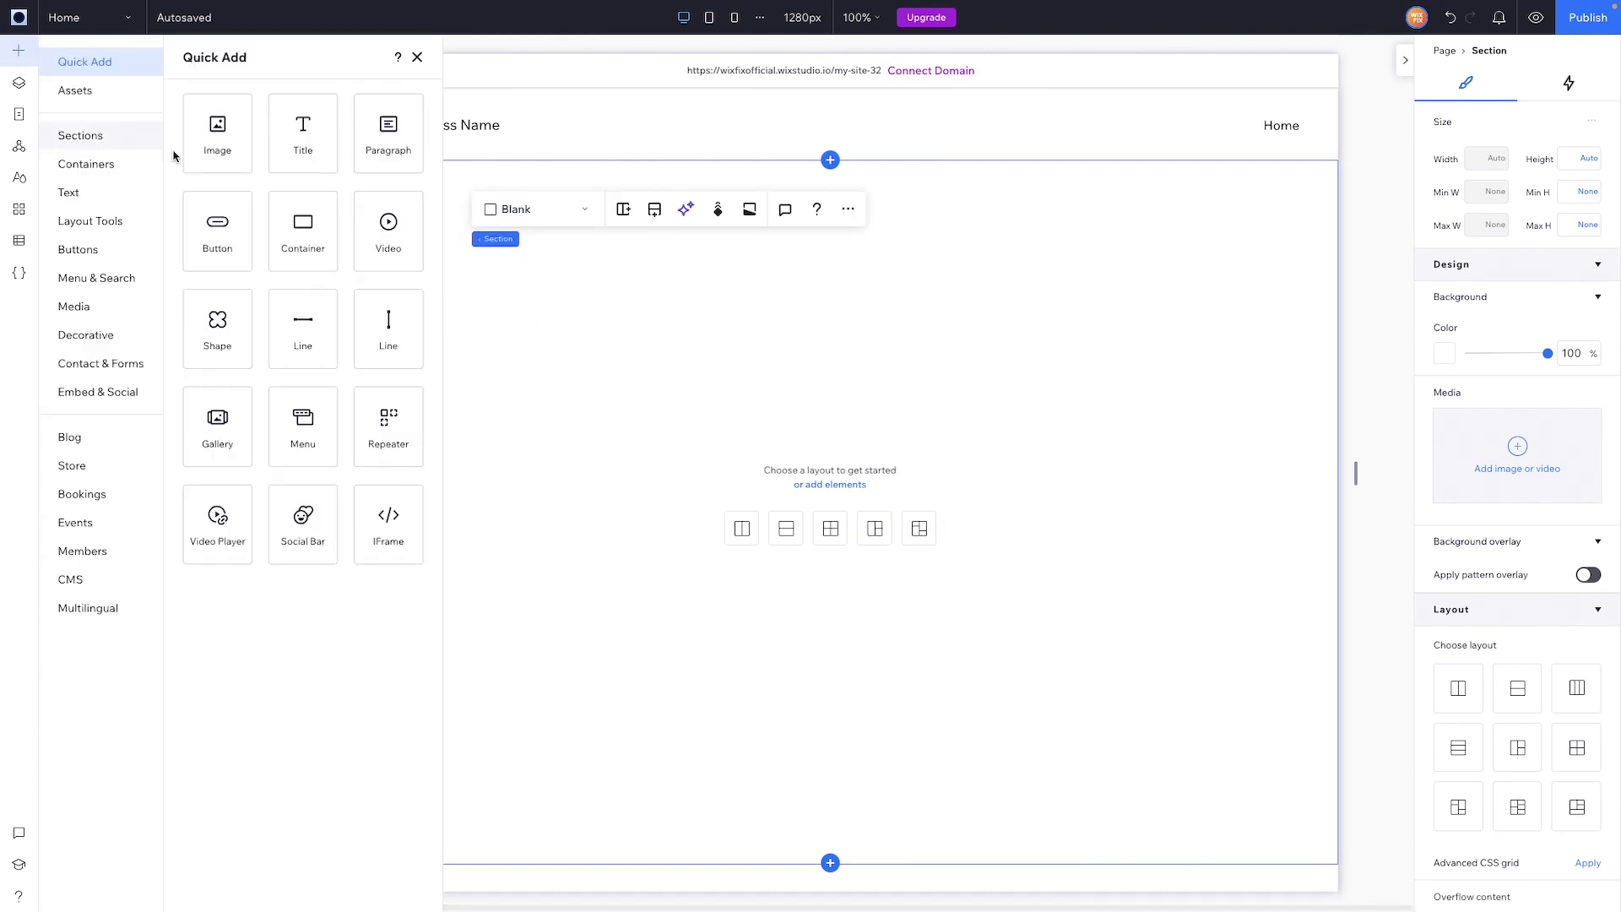
drag(304, 233, 808, 343)
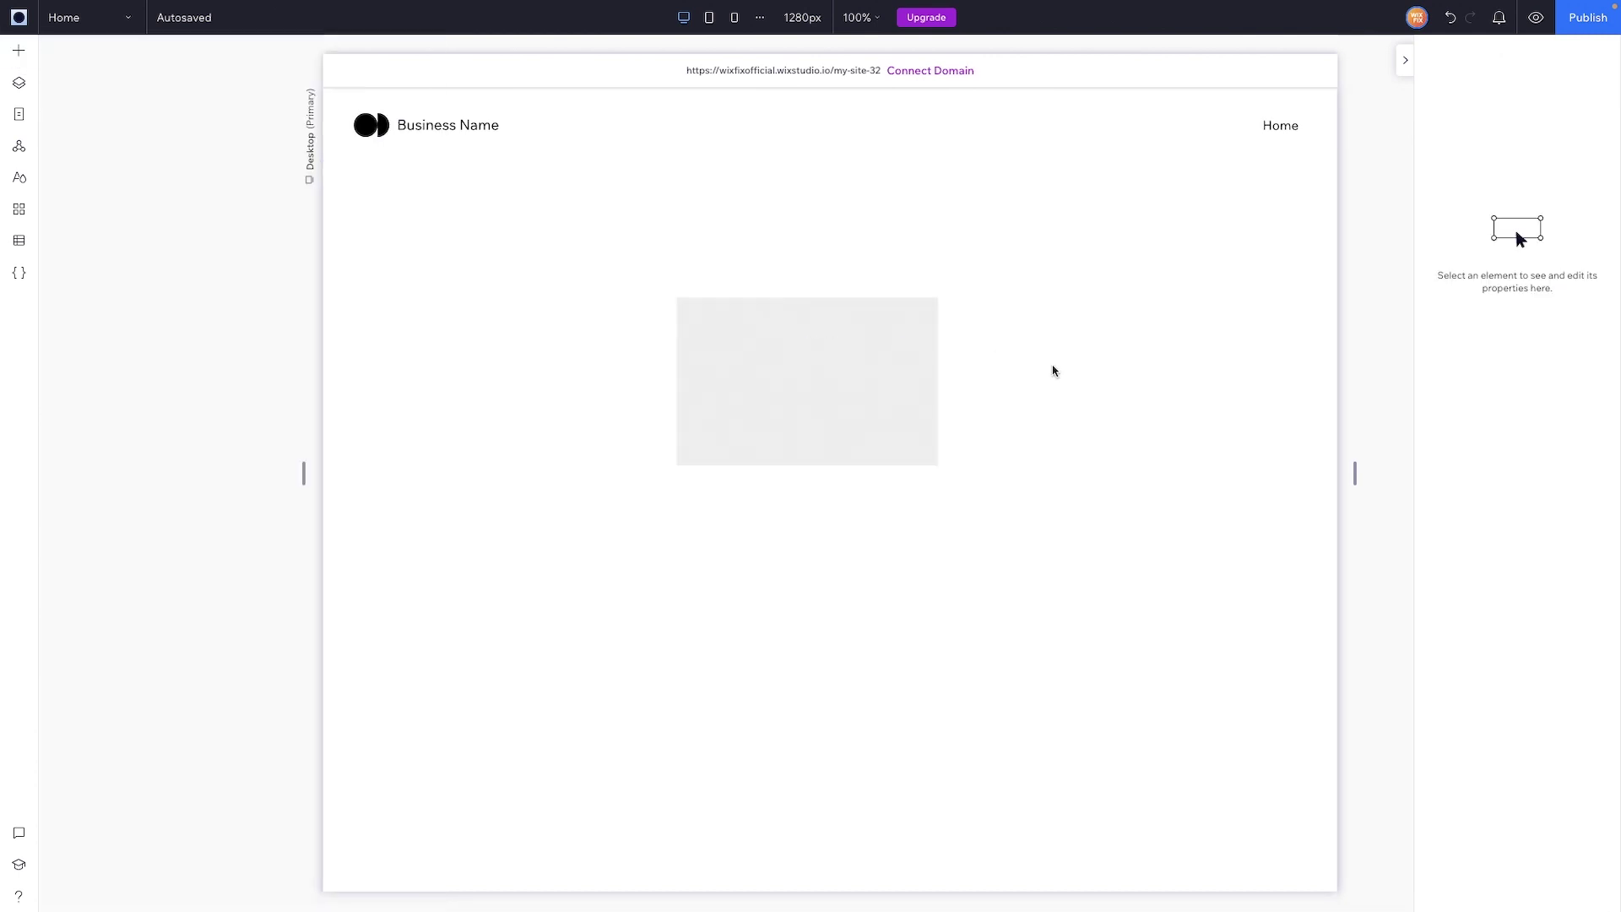
click(1487, 195)
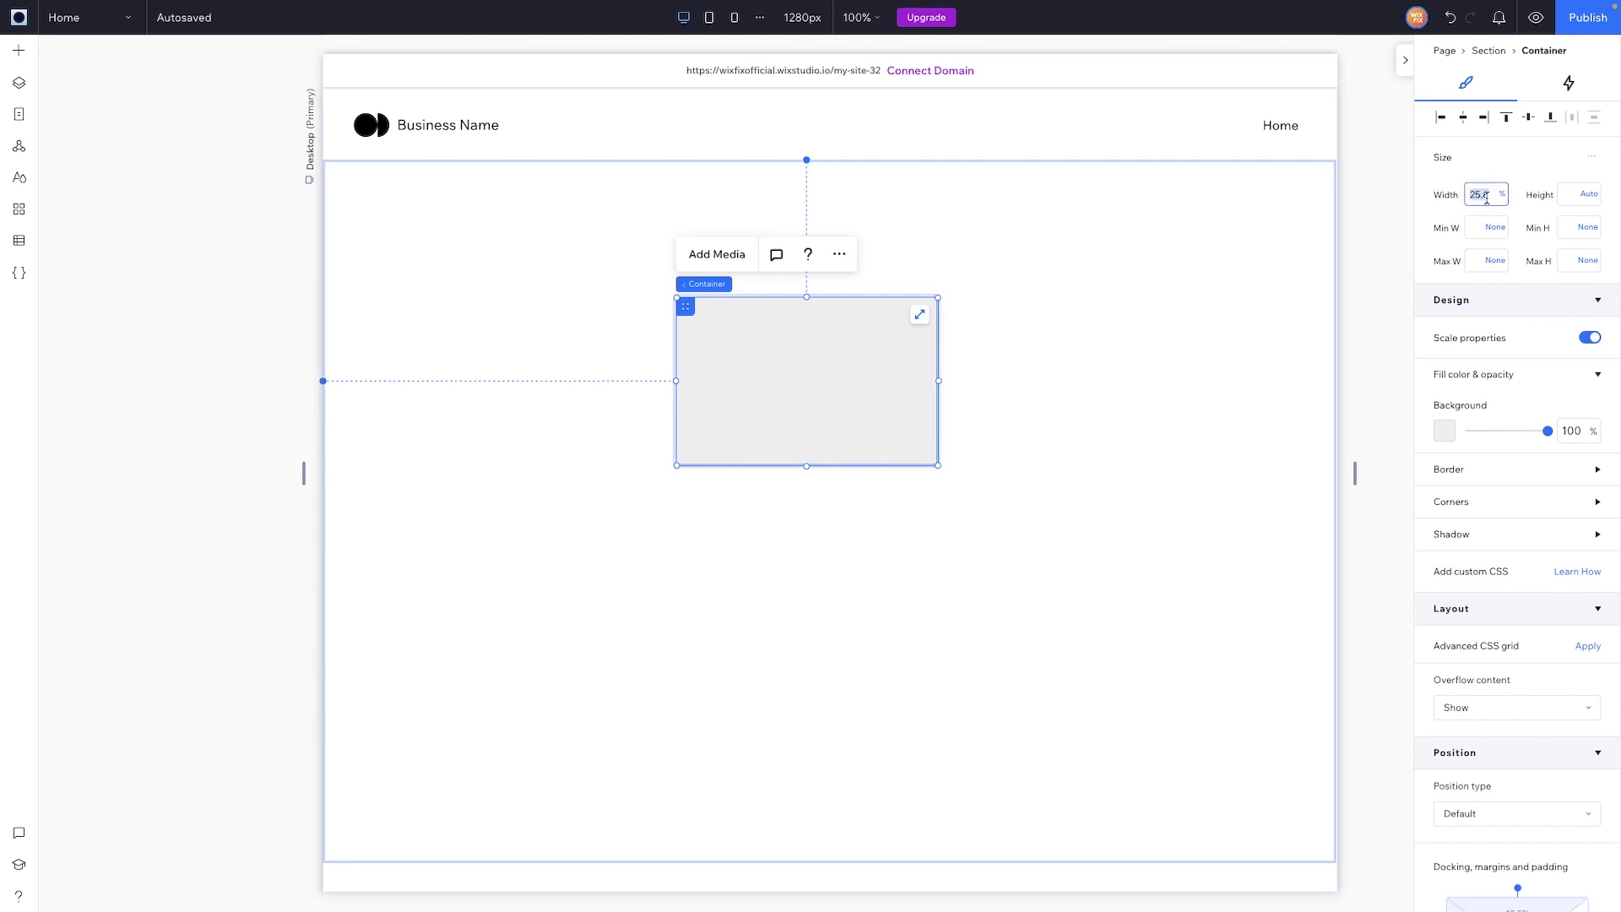
text(80)
key(Return)
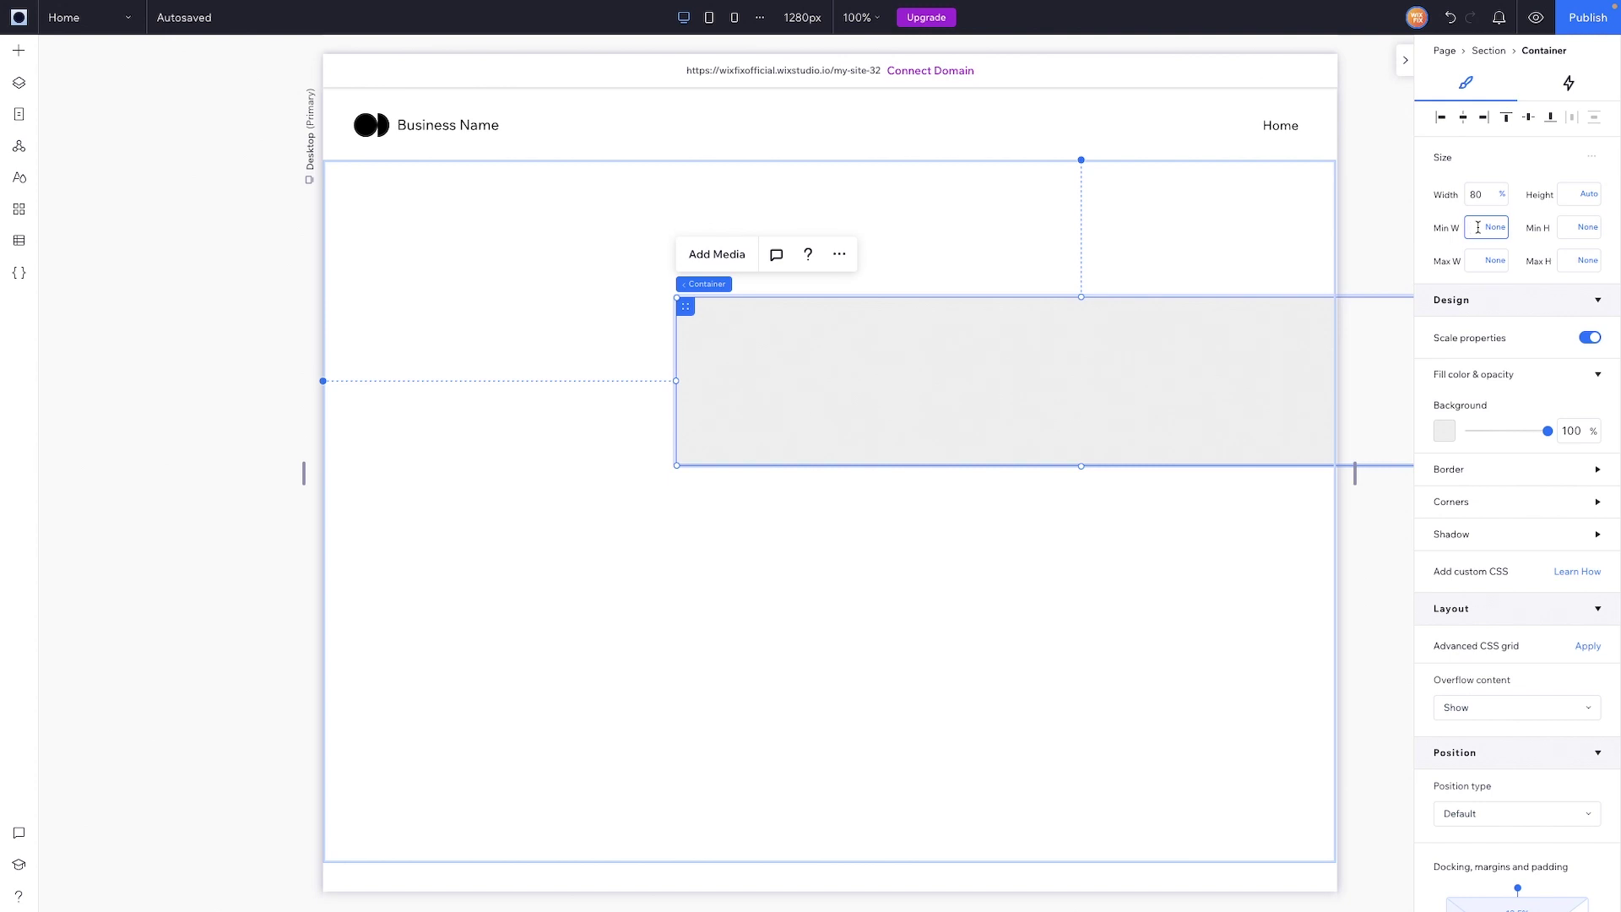
text(900)
key(Return)
Centre the container horizontally against the section's top edge and extend its height down to near the section's bottom
click(1463, 117)
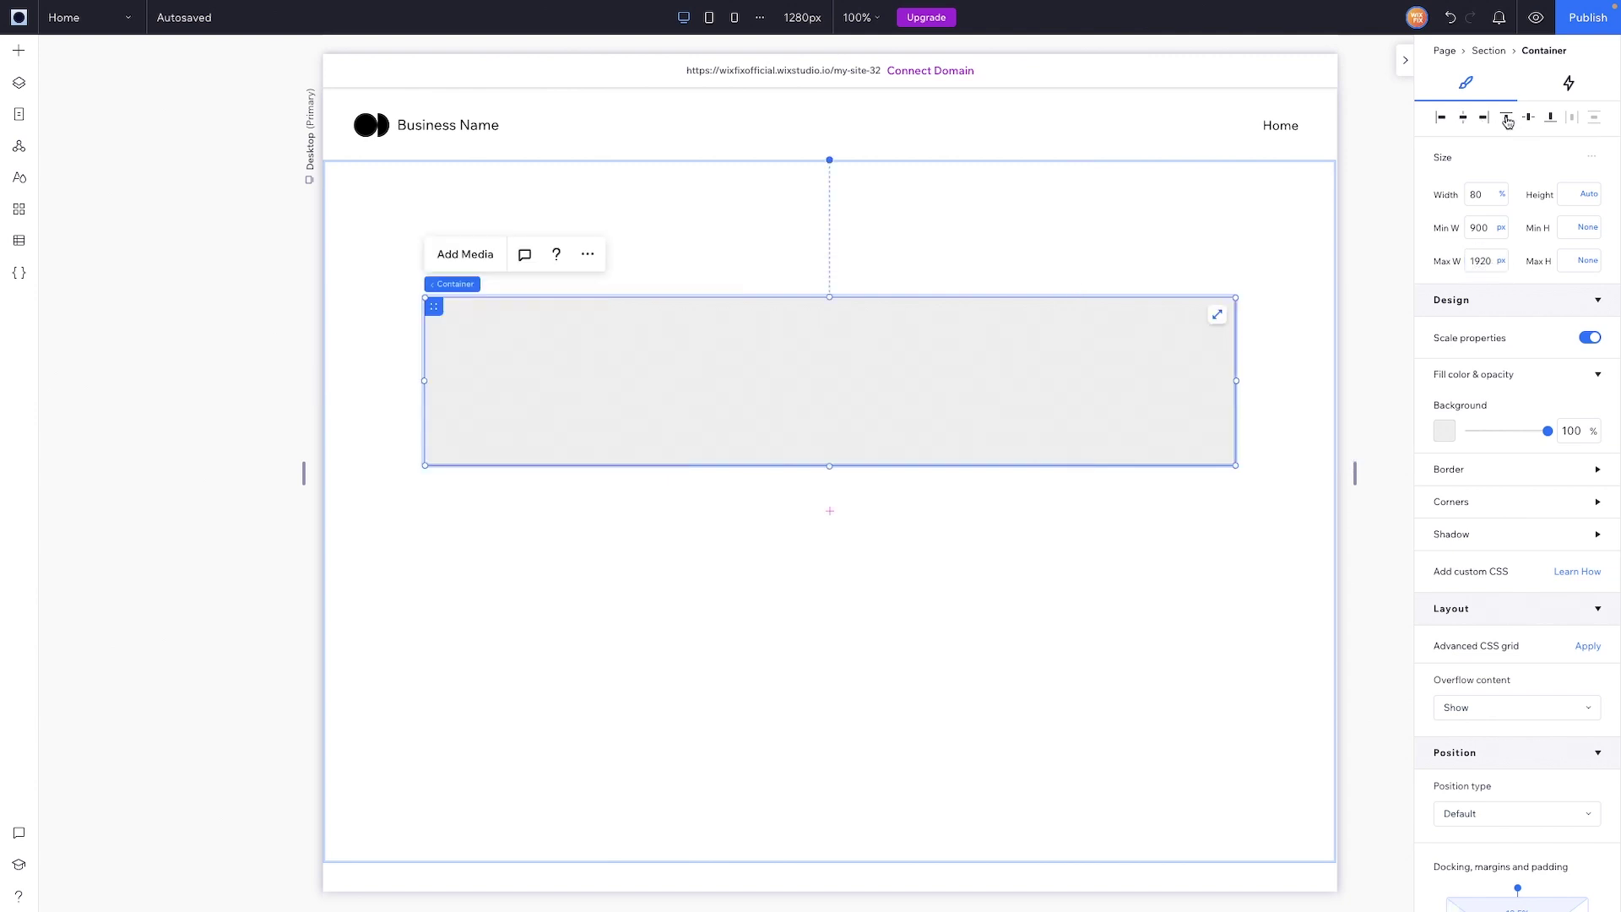
click(1507, 118)
drag(828, 330, 827, 781)
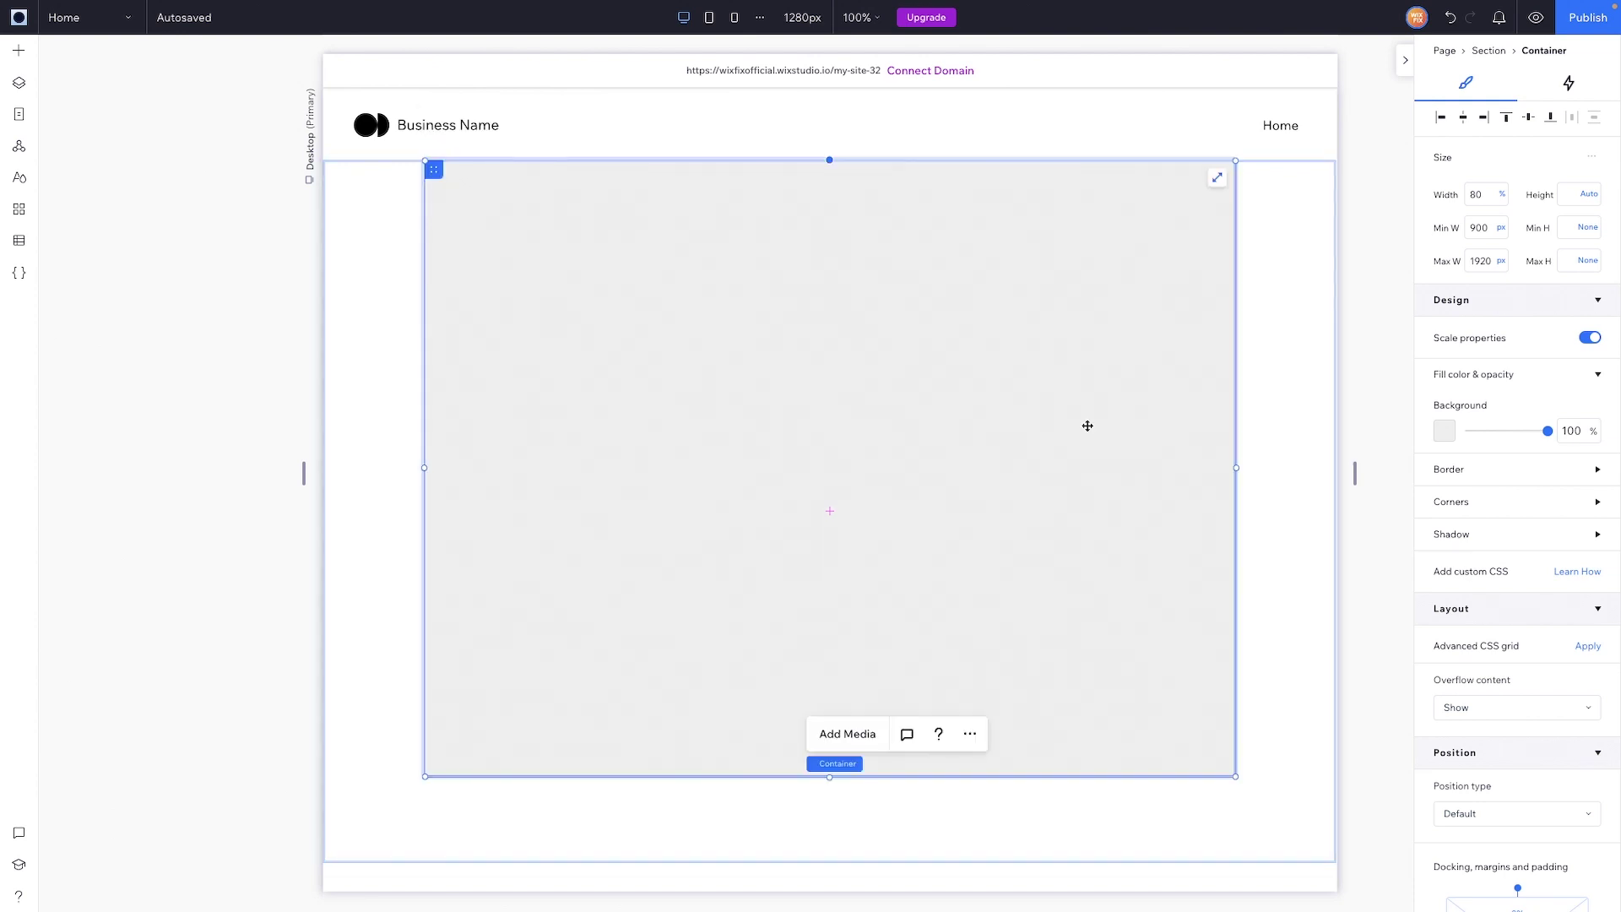
Set the container's top and bottom margins to 5% each
scroll(1508, 586, down, 3)
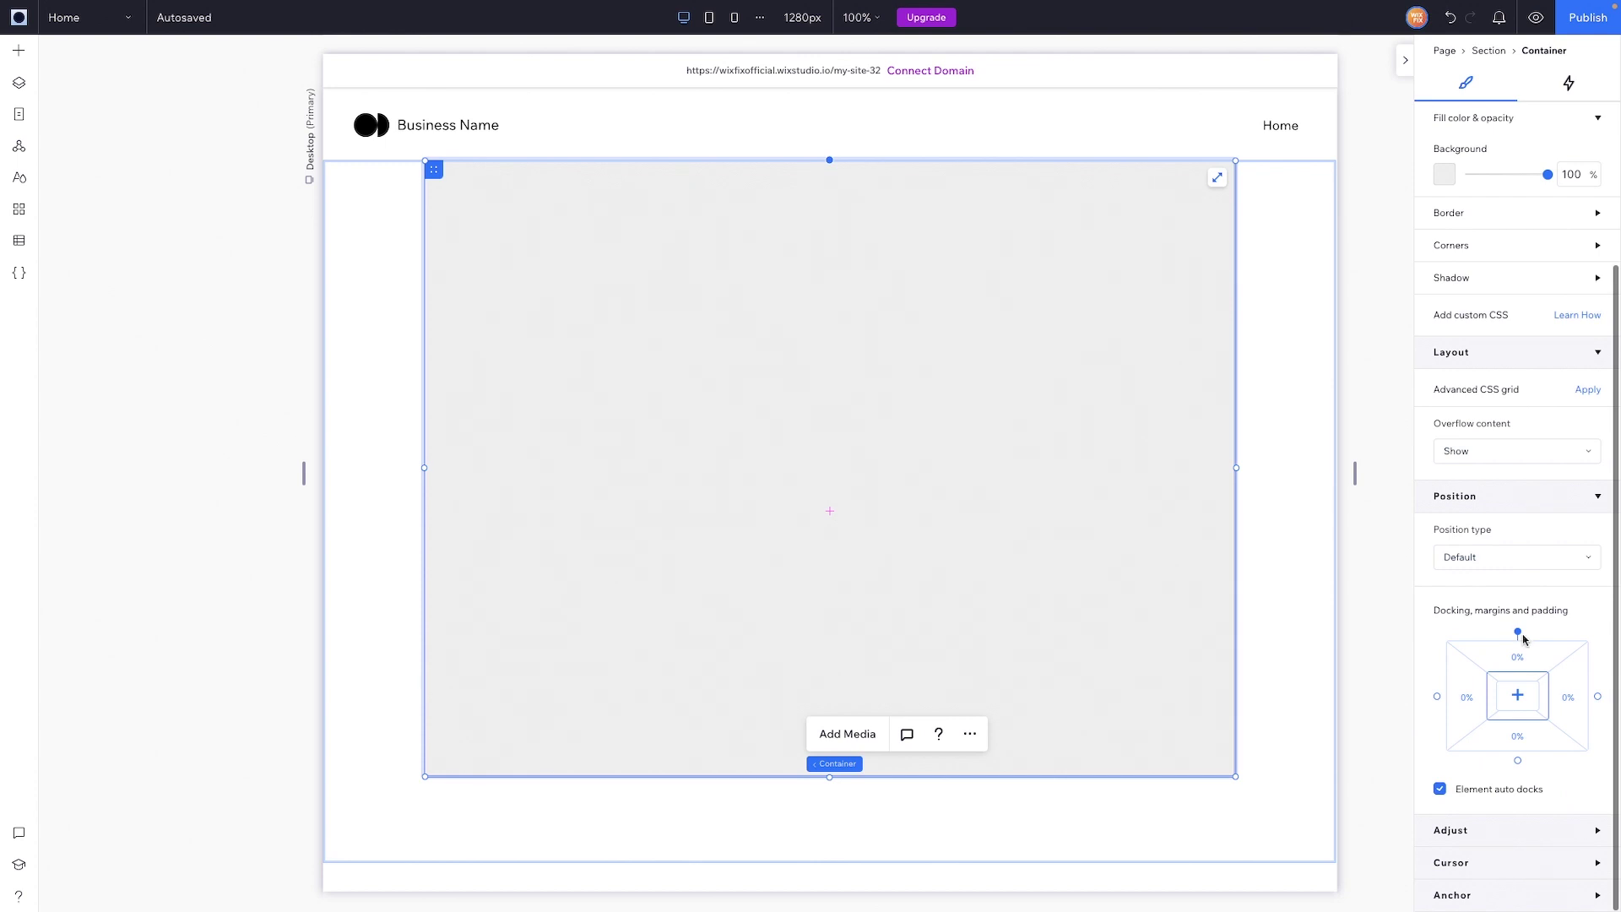
click(1529, 666)
text(5)
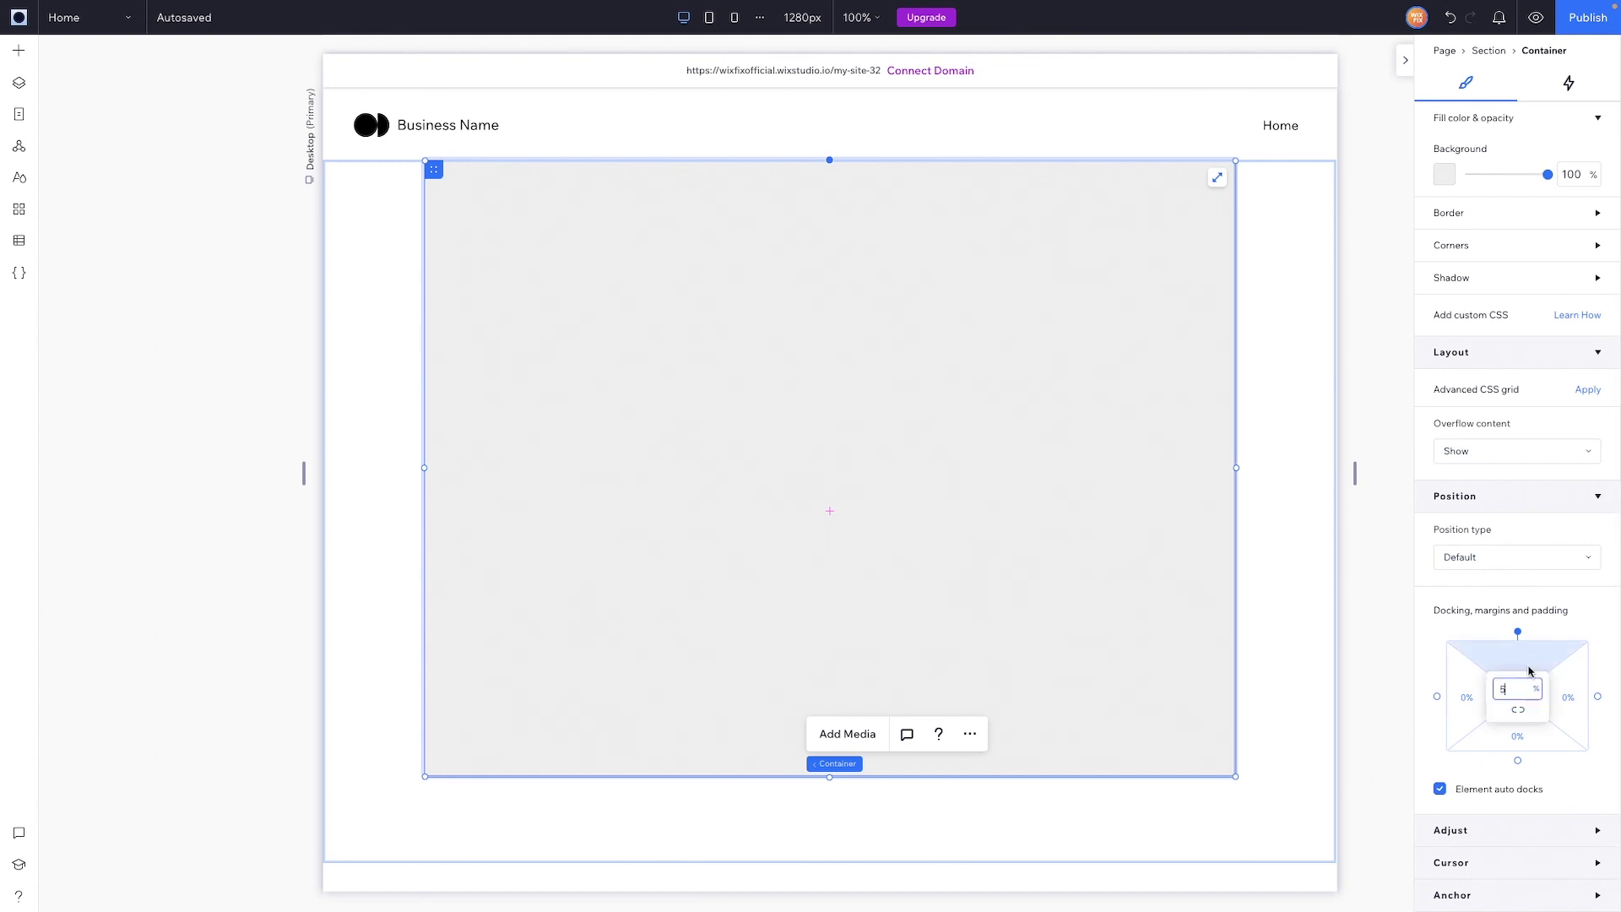
click(1520, 734)
text(5)
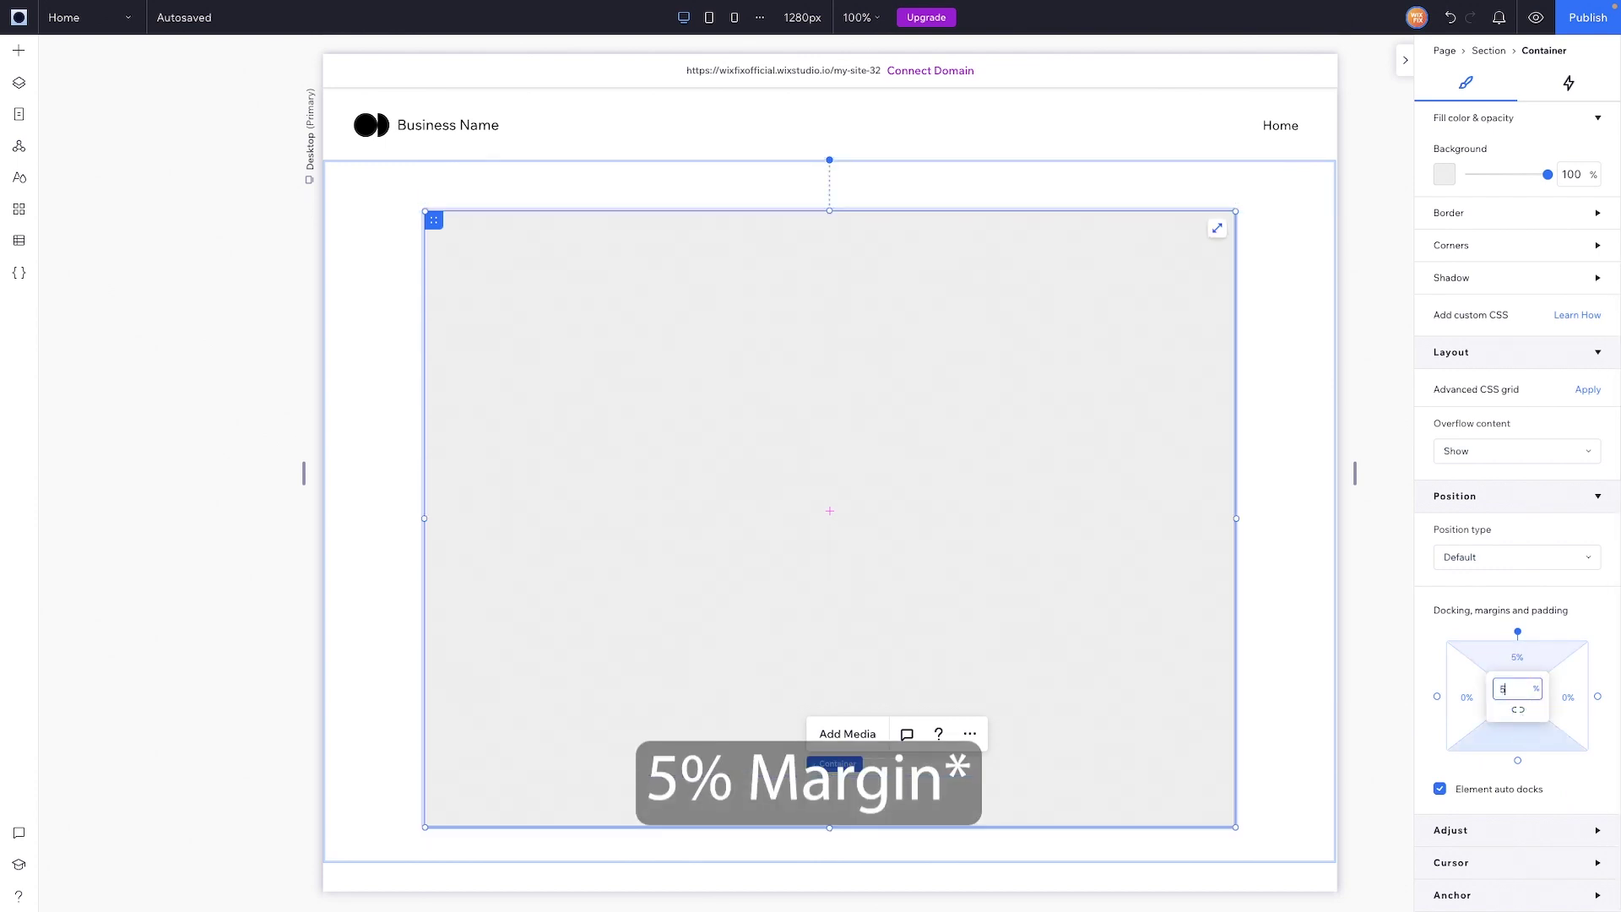
Set the height of the section around the container to Auto
click(1296, 452)
scroll(1466, 293, up, 5)
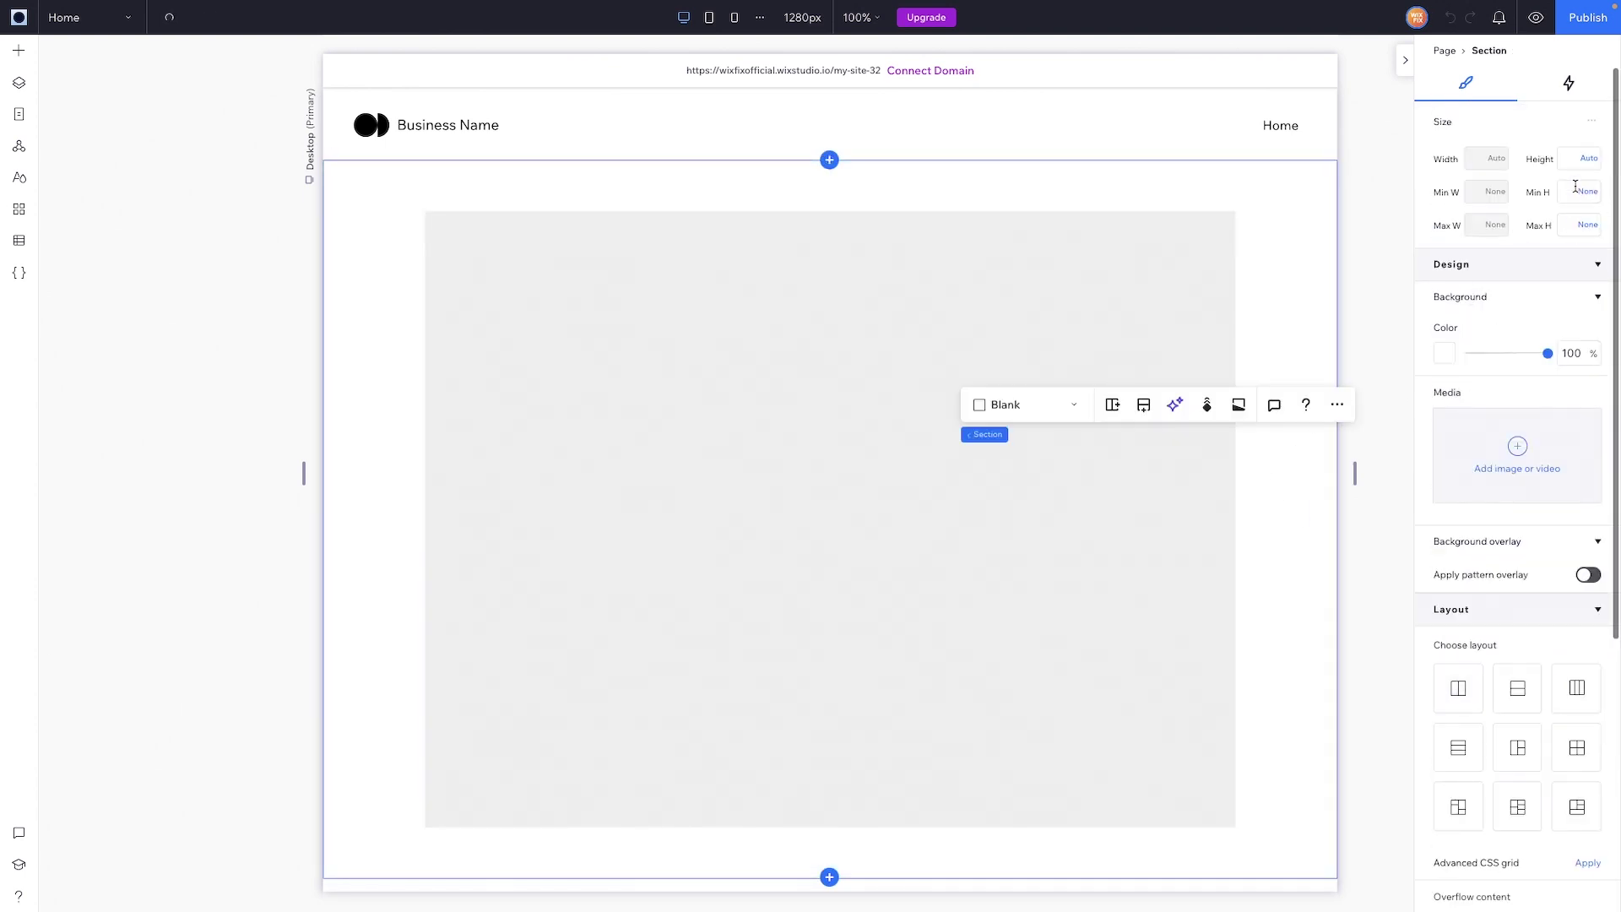
click(1586, 160)
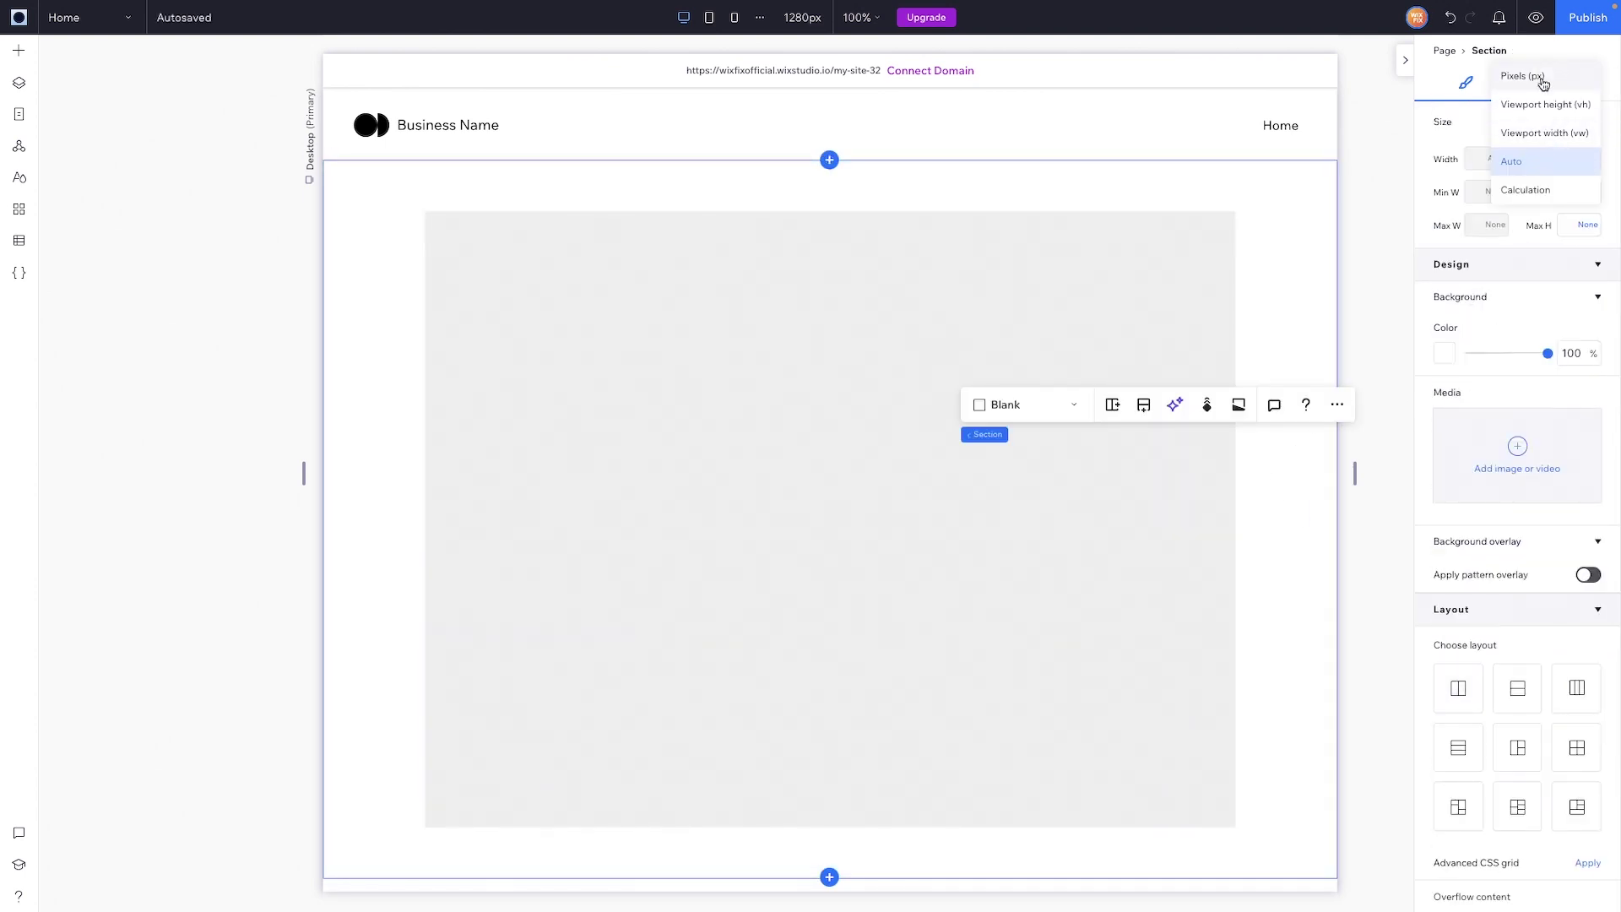
click(1530, 163)
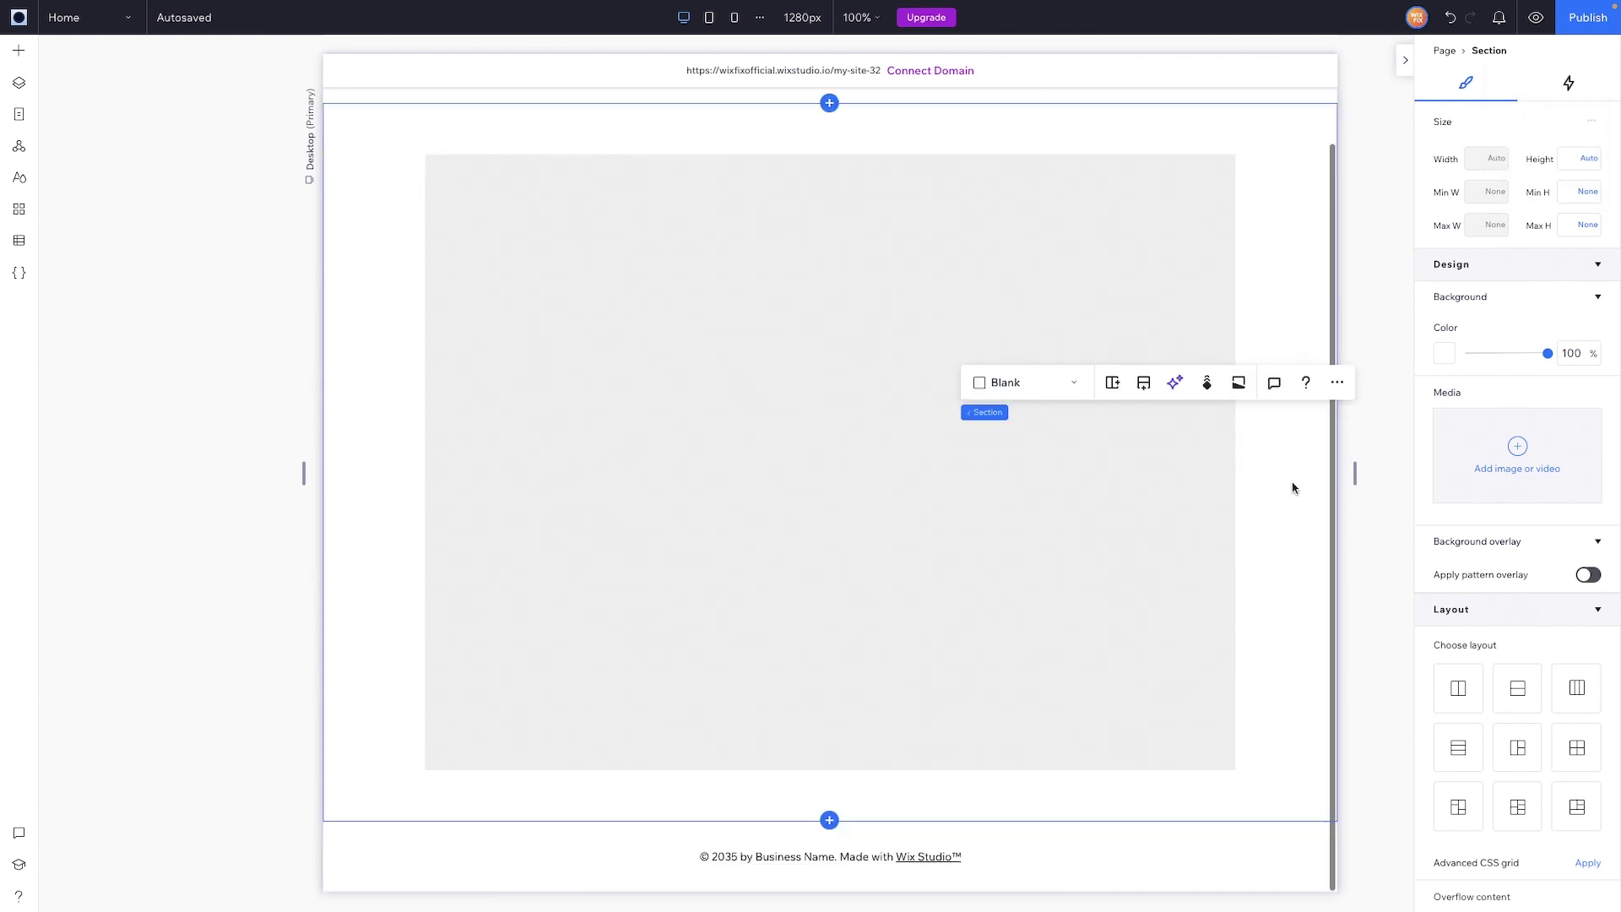
For the tablet breakpoint, set the container's width to 90%, minimum width to 600 px and maximum width to None
scroll(1292, 487, up, 2)
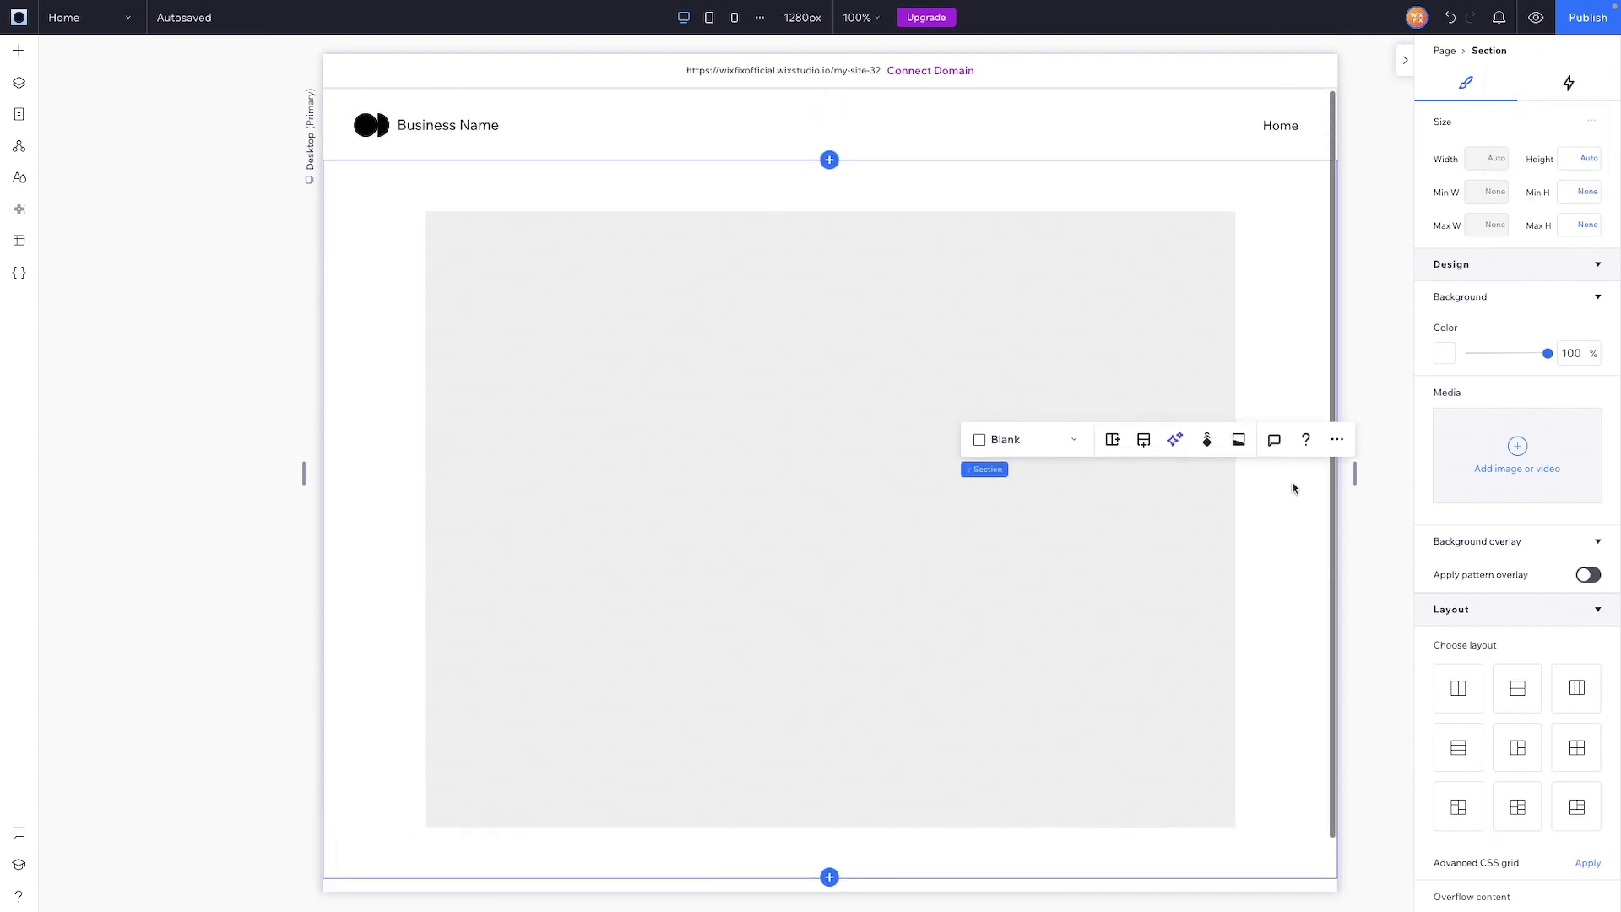
click(776, 517)
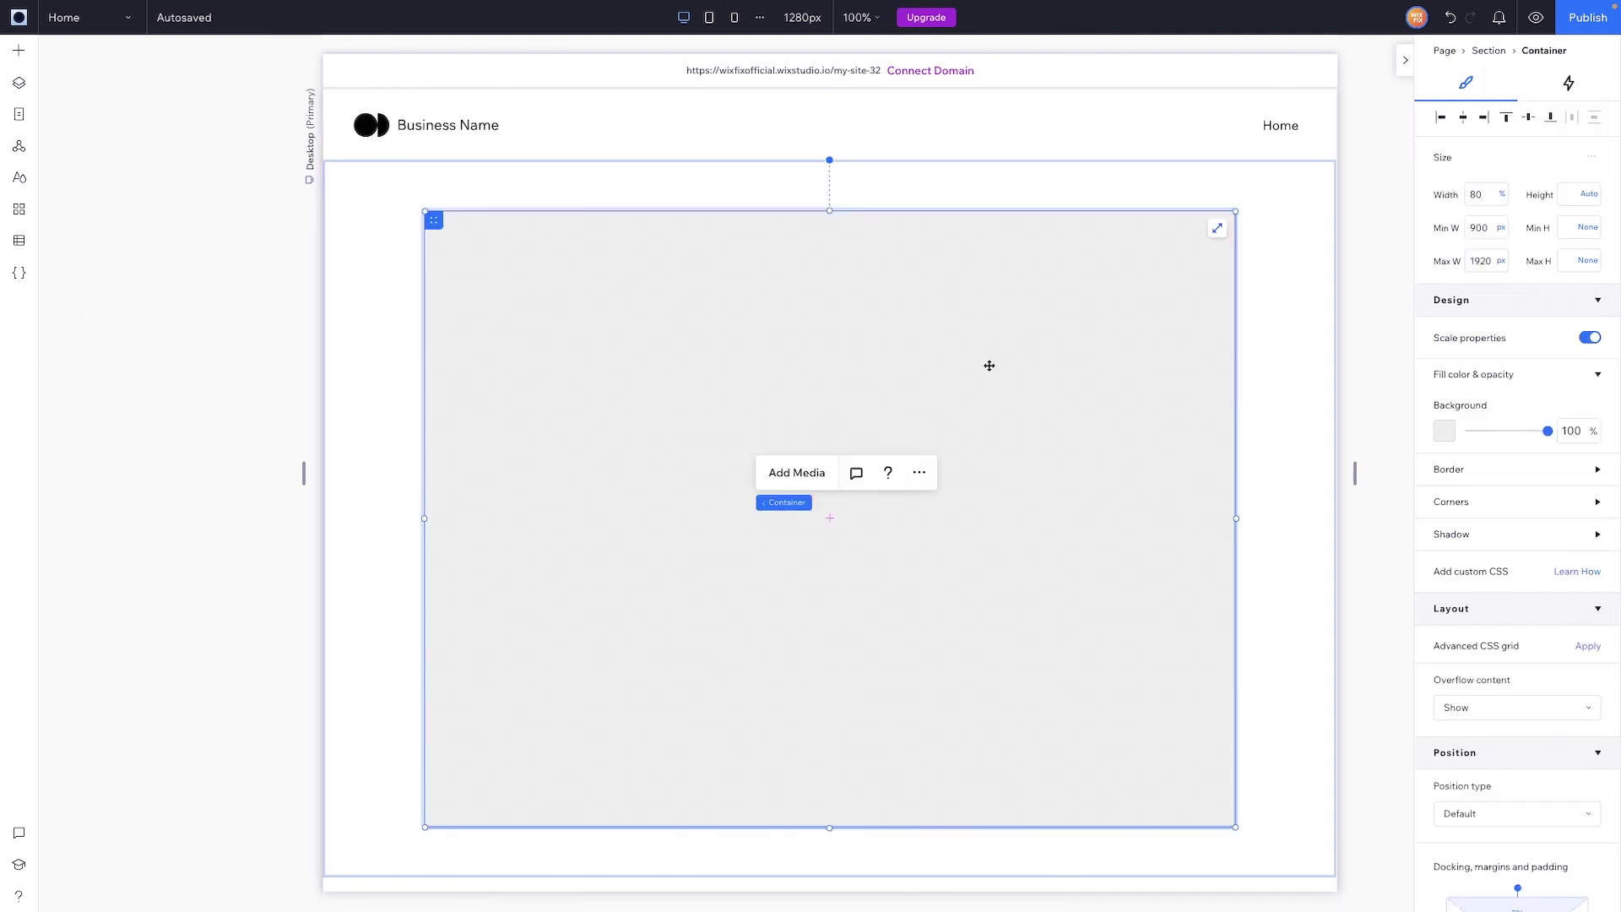
click(708, 21)
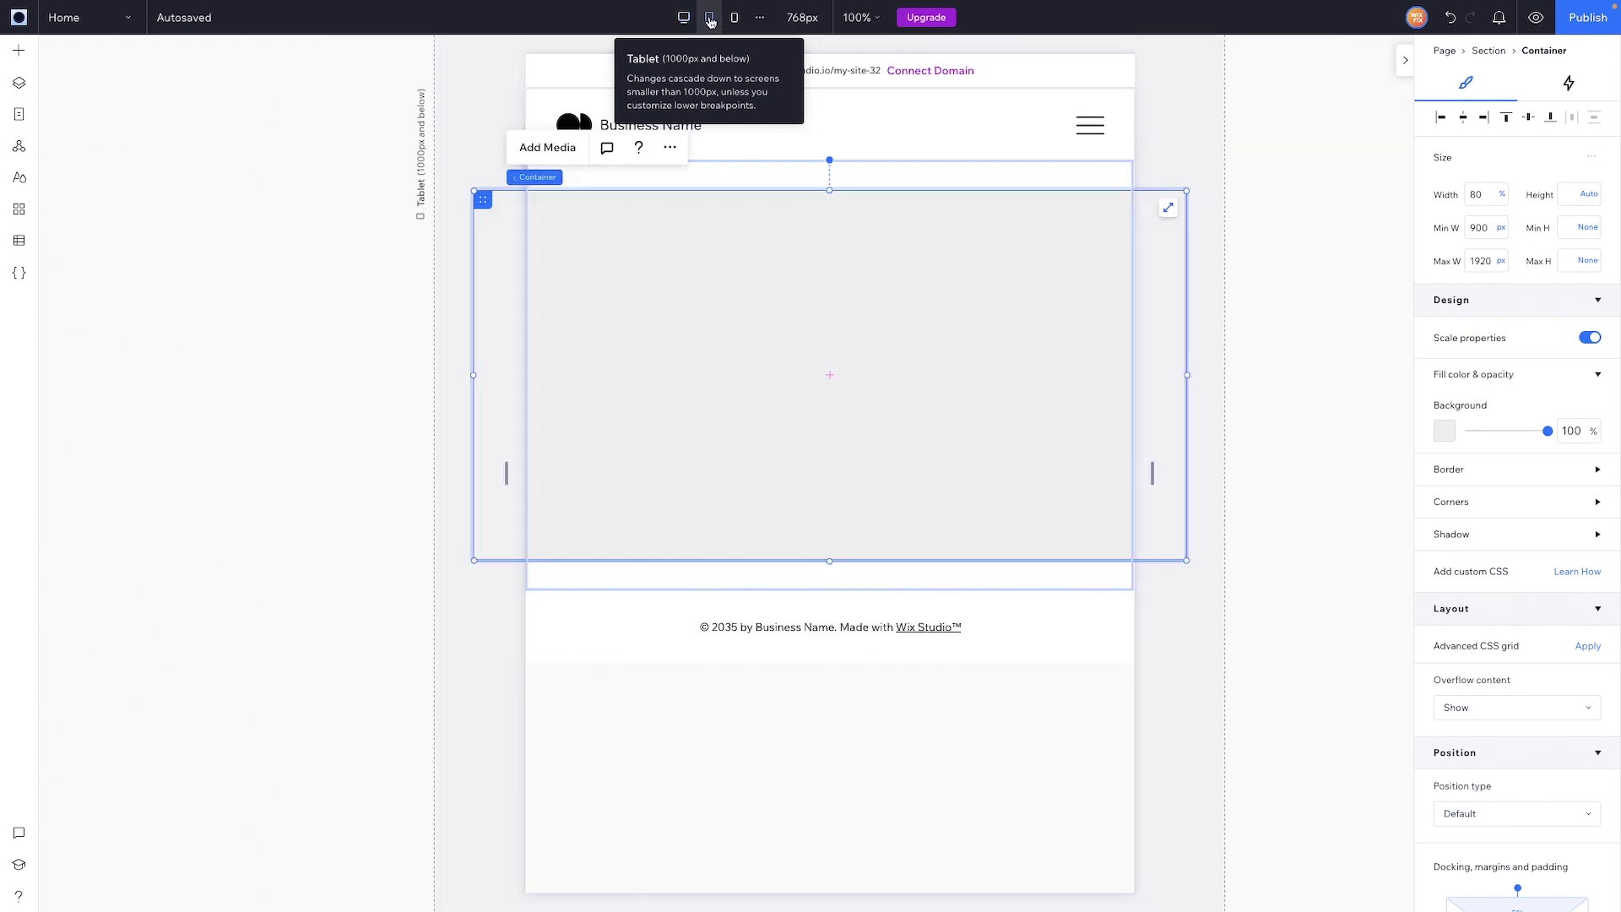
click(1490, 196)
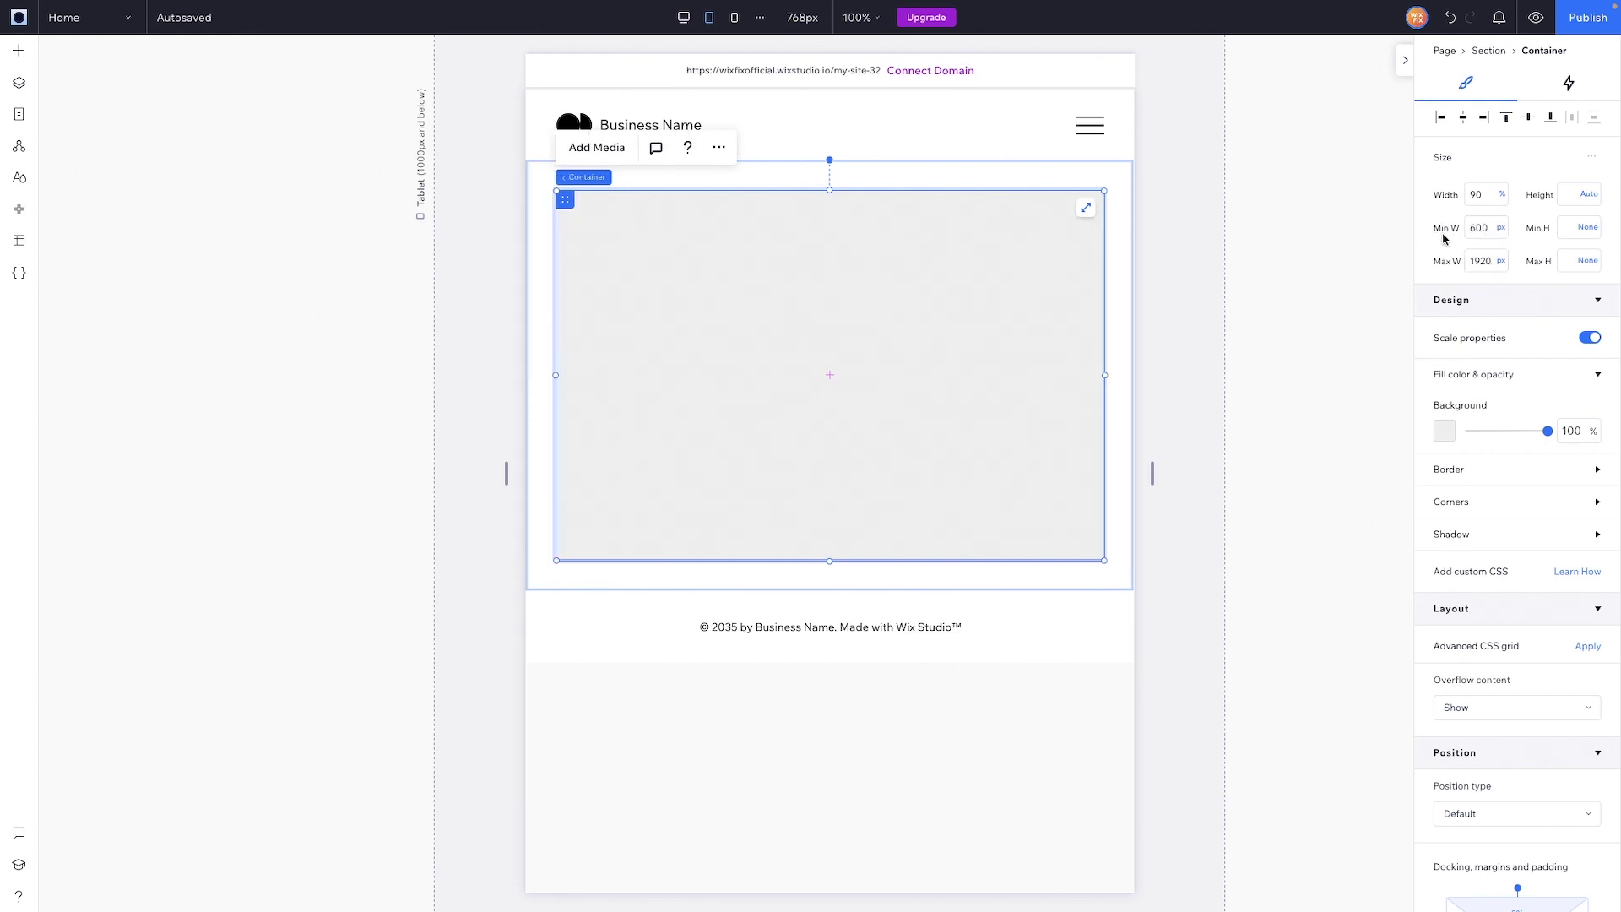
click(1501, 263)
click(1525, 378)
For the mobile breakpoint, set the container's minimum width to 280 px
click(734, 18)
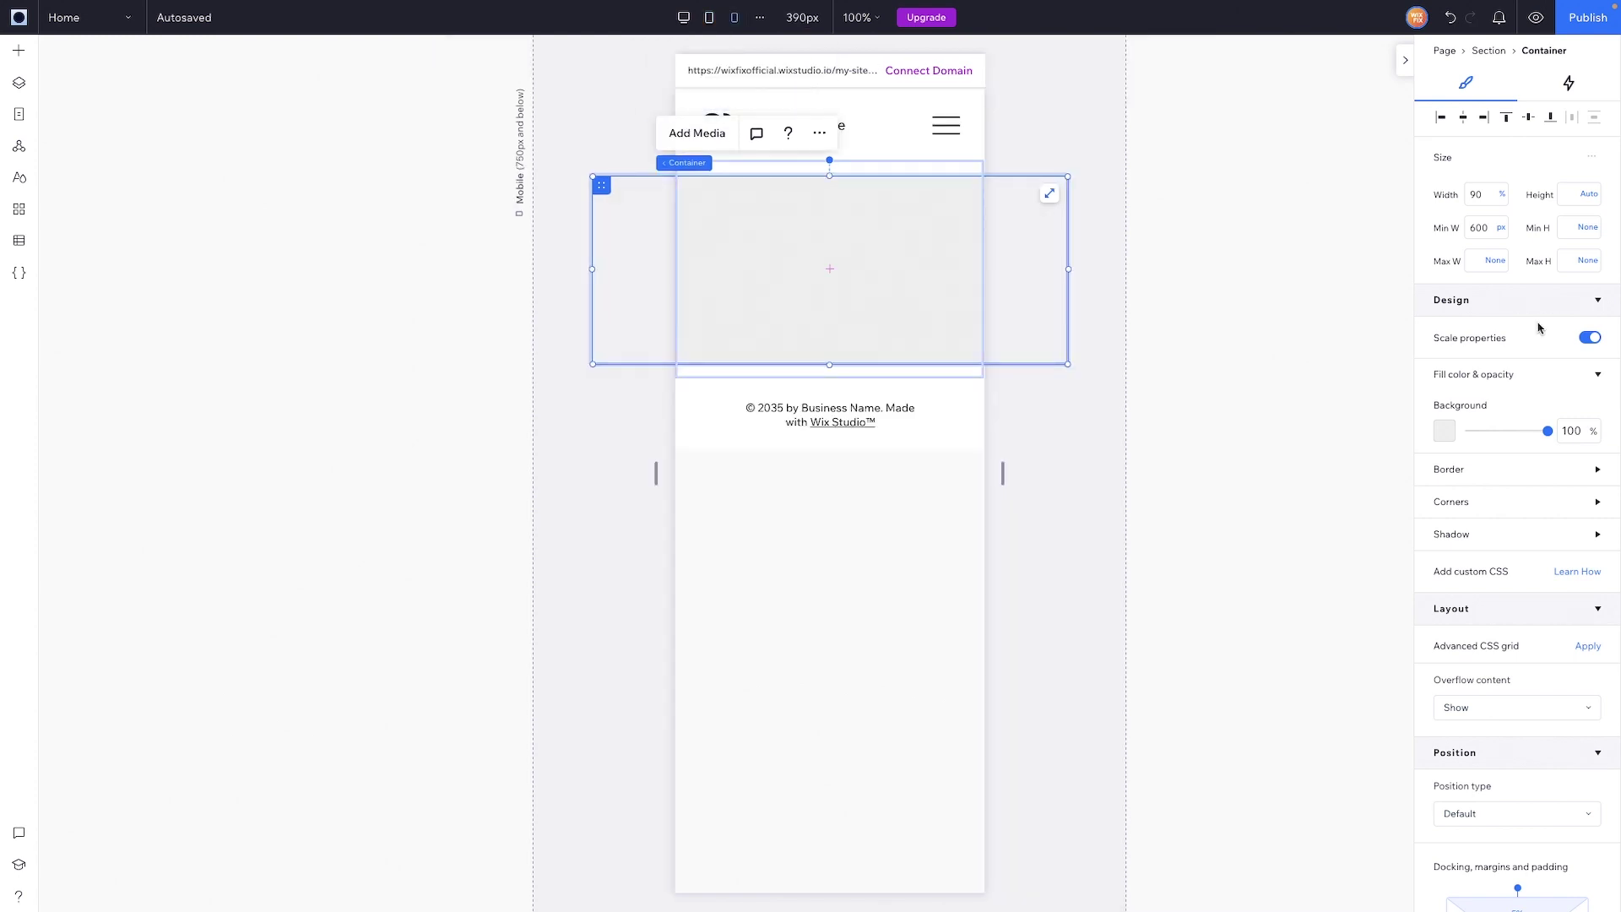
click(1489, 228)
text(280)
key(Return)
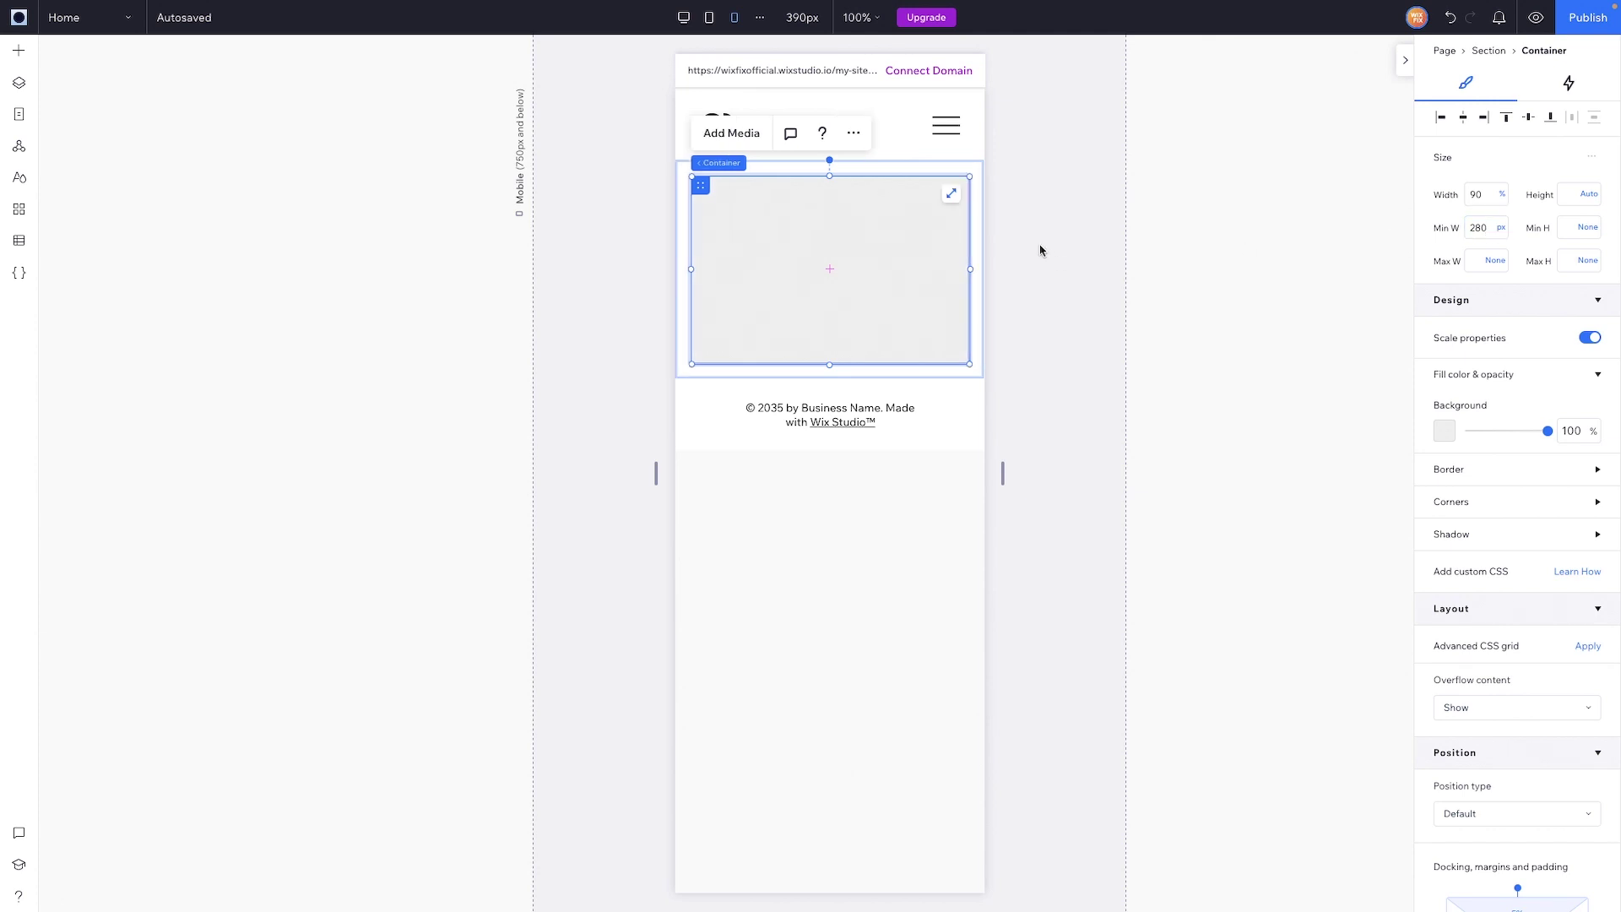
Return to the desktop breakpoint and set the container's background opacity to 0%
click(711, 25)
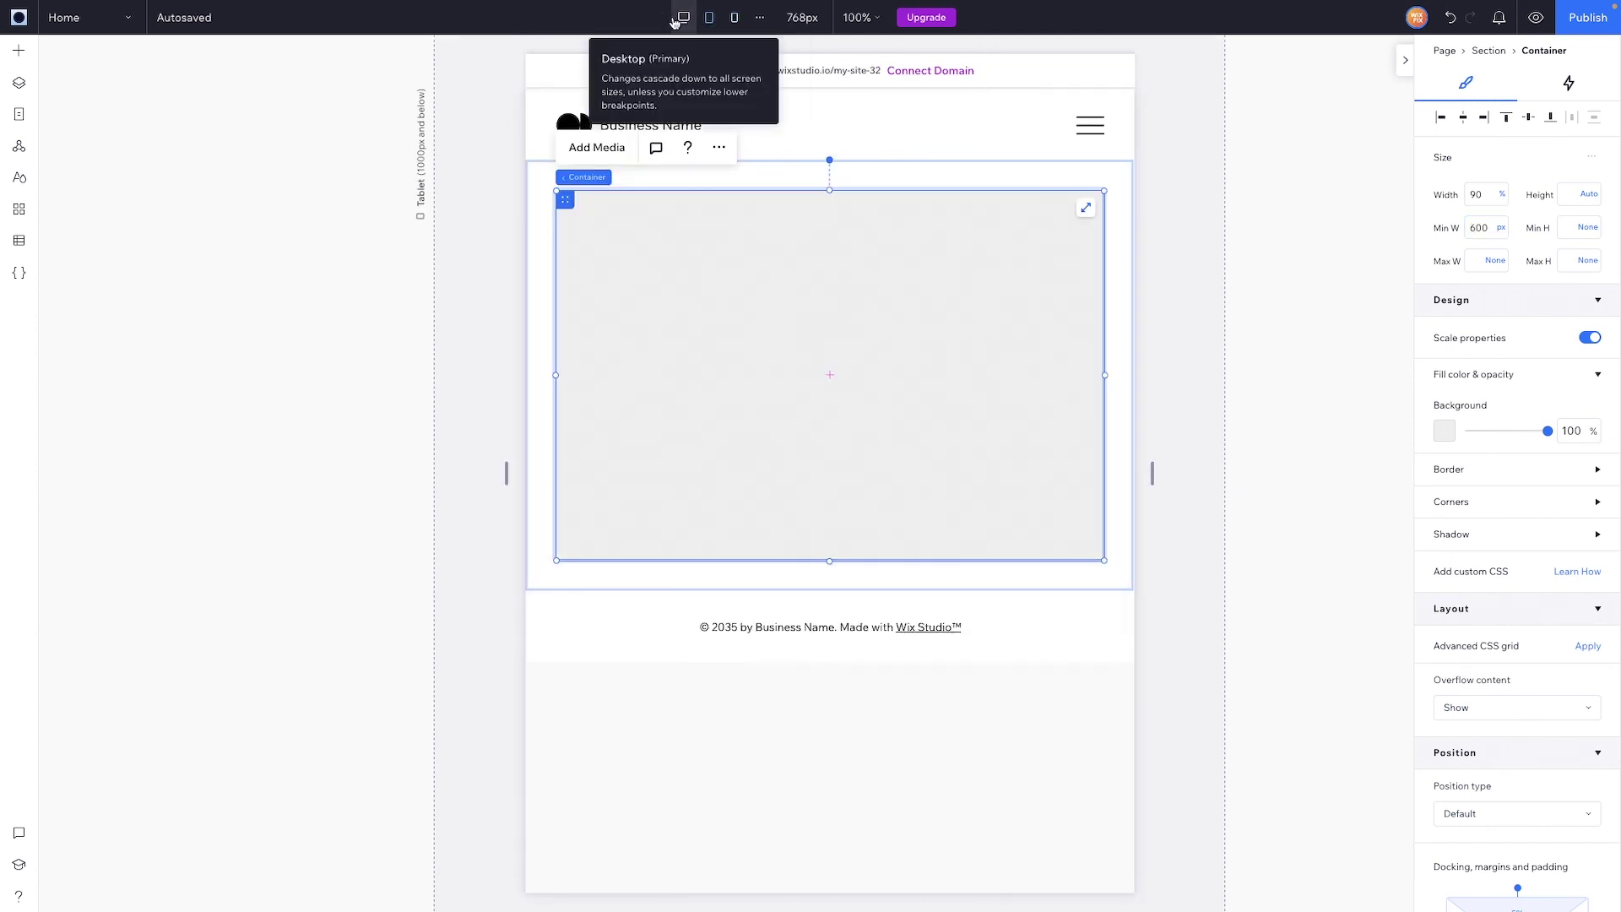
click(674, 21)
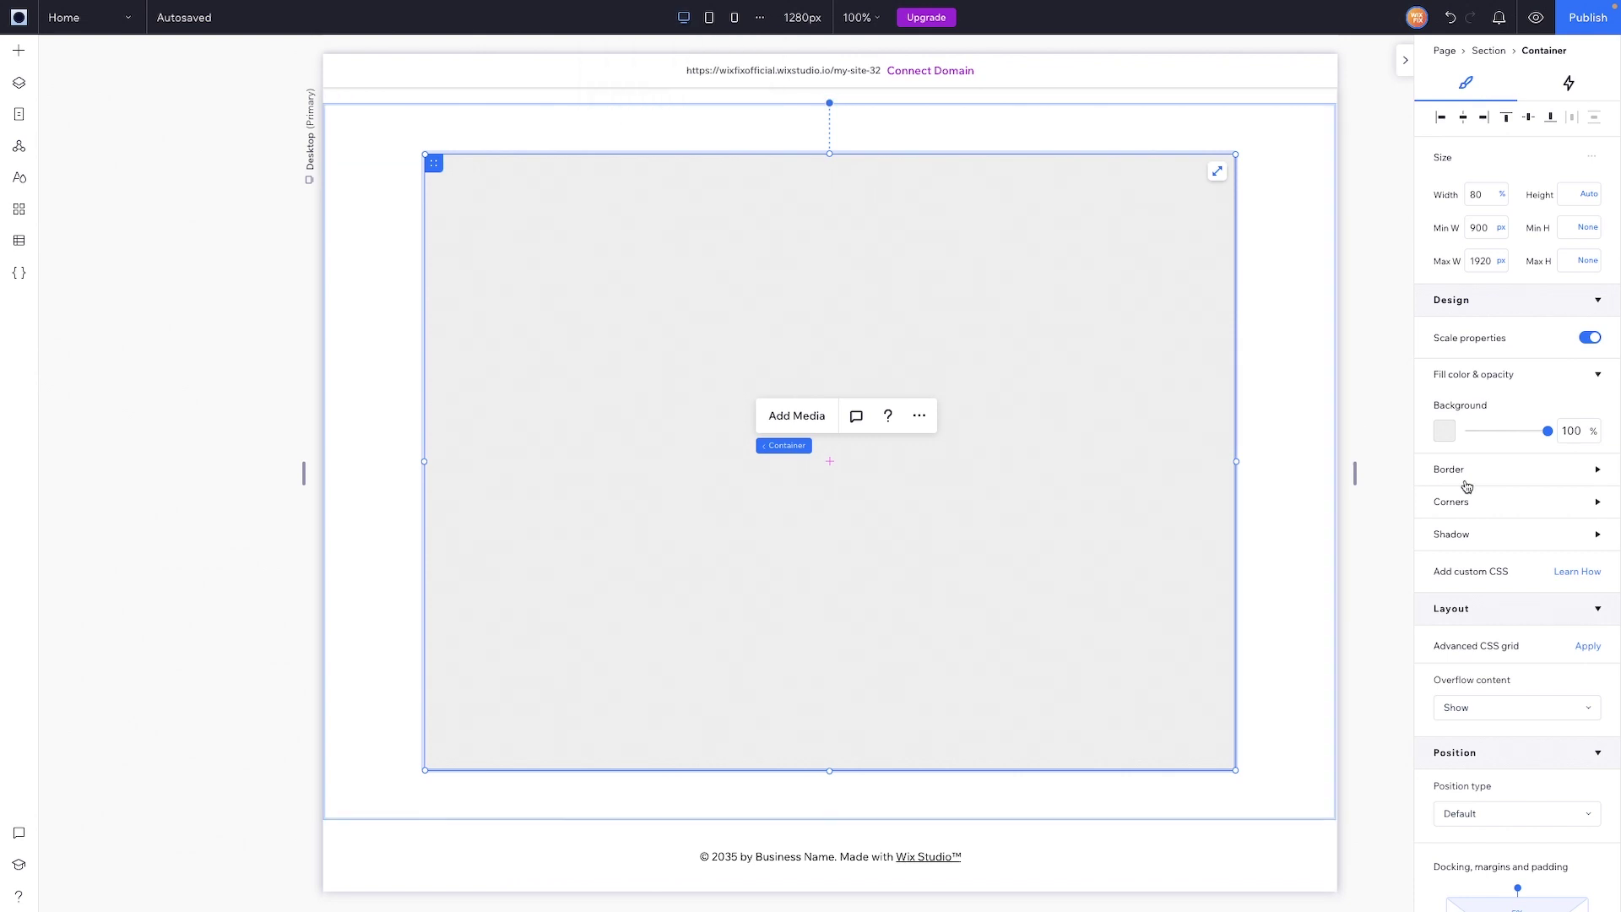
click(1580, 431)
text(0)
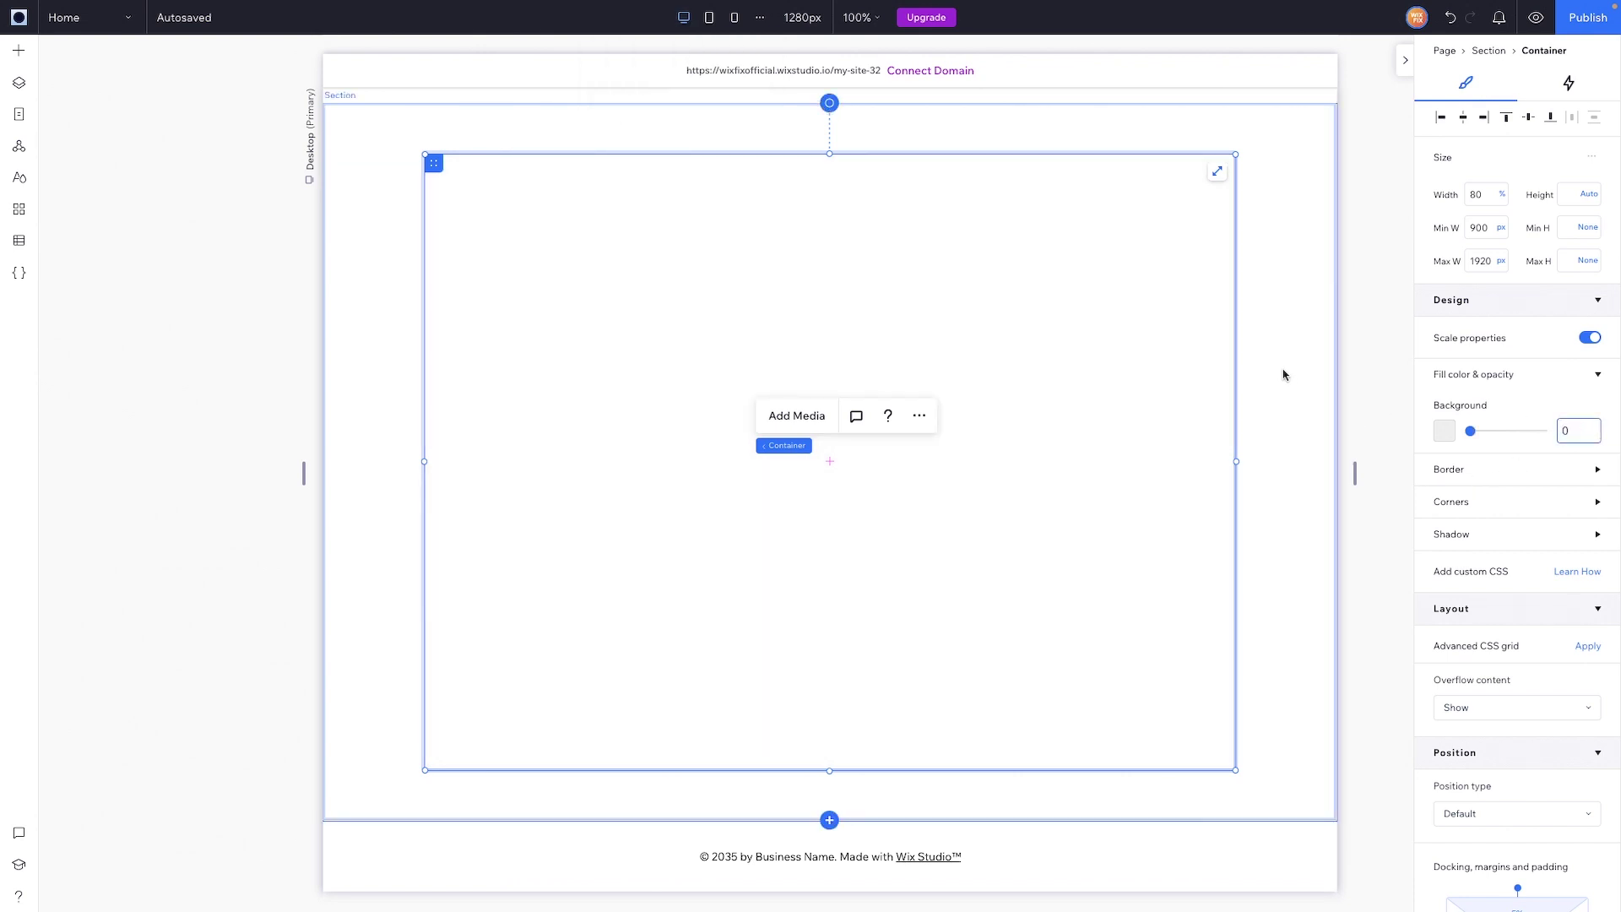
Save the whole section as an asset named "80% Container" in the Saved Assets library
click(1305, 428)
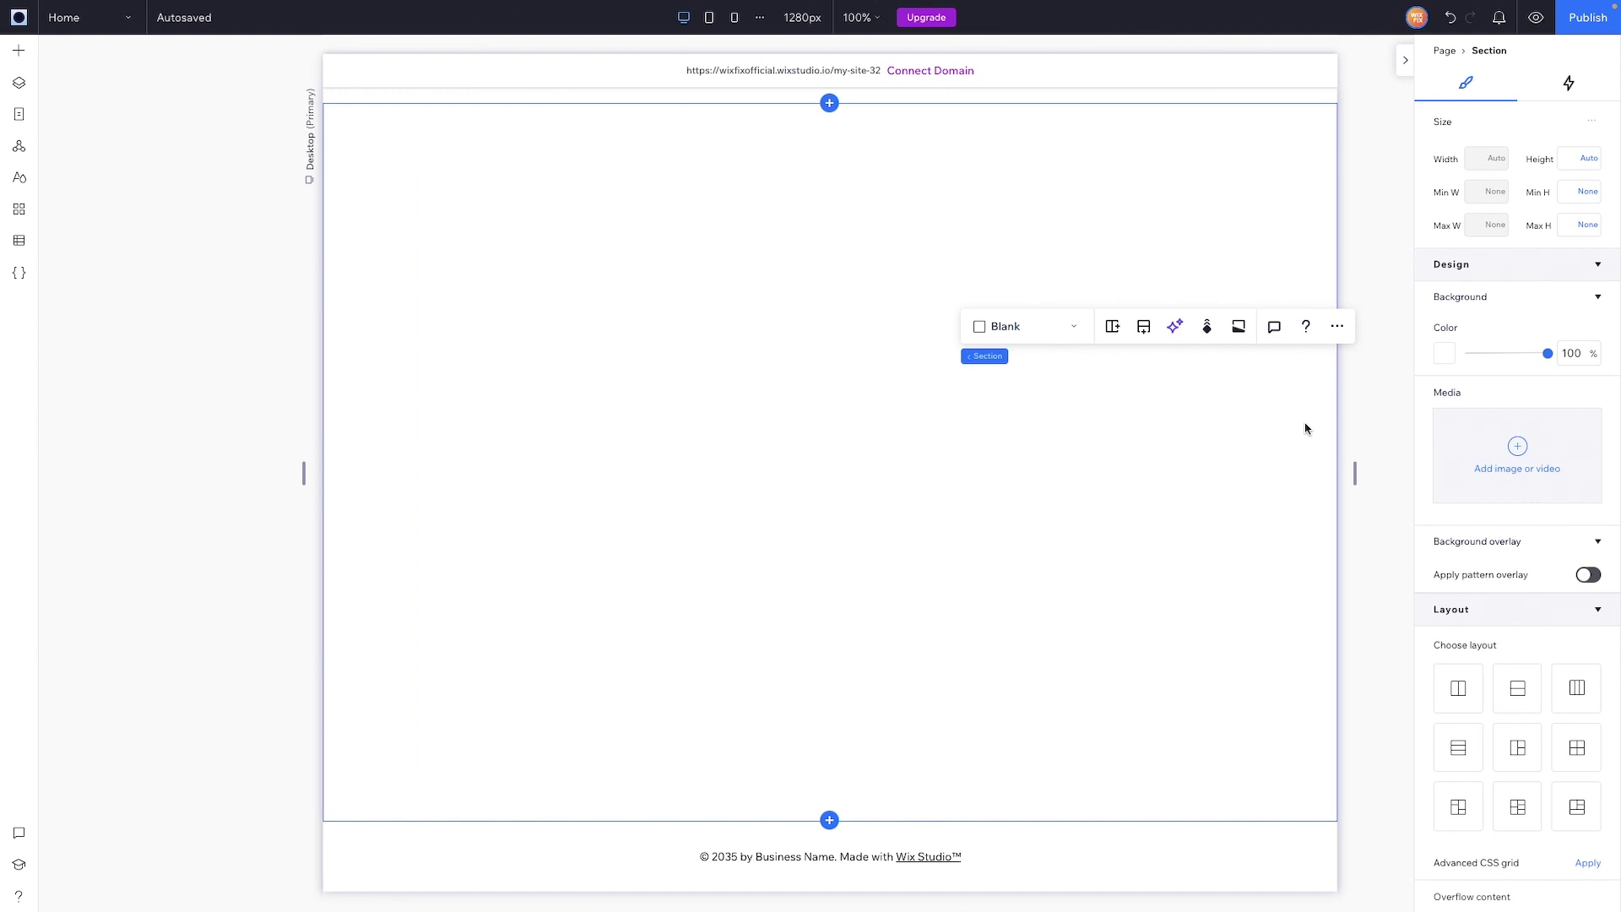
right_click(1305, 428)
mouse_move(1372, 498)
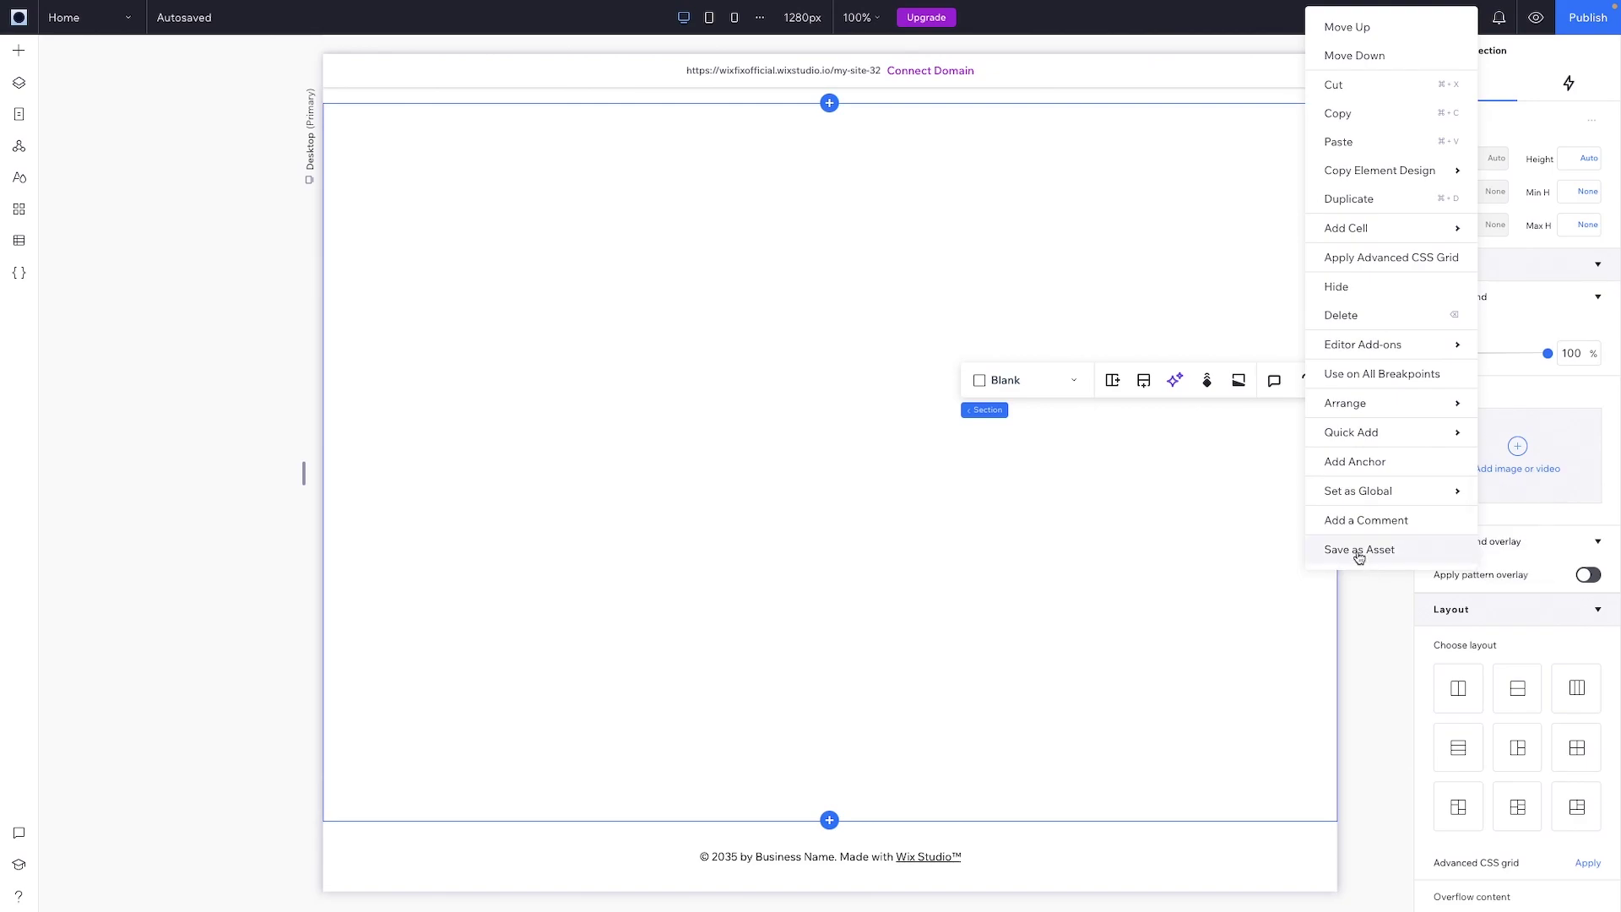
click(1357, 549)
text(80% Container)
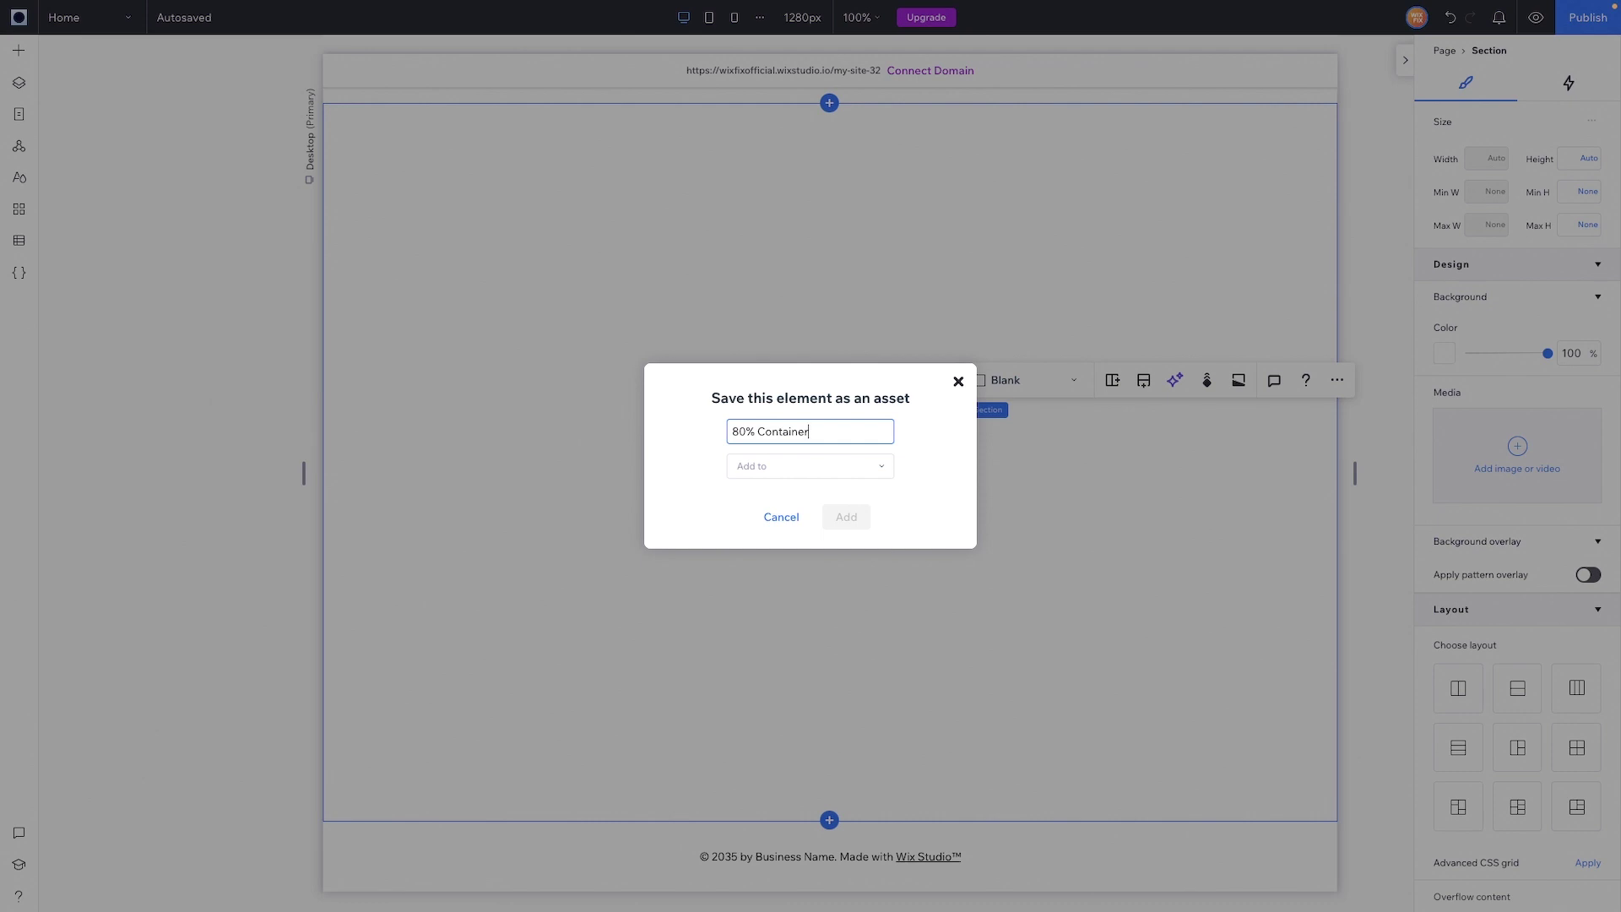
drag(751, 431, 706, 438)
click(788, 465)
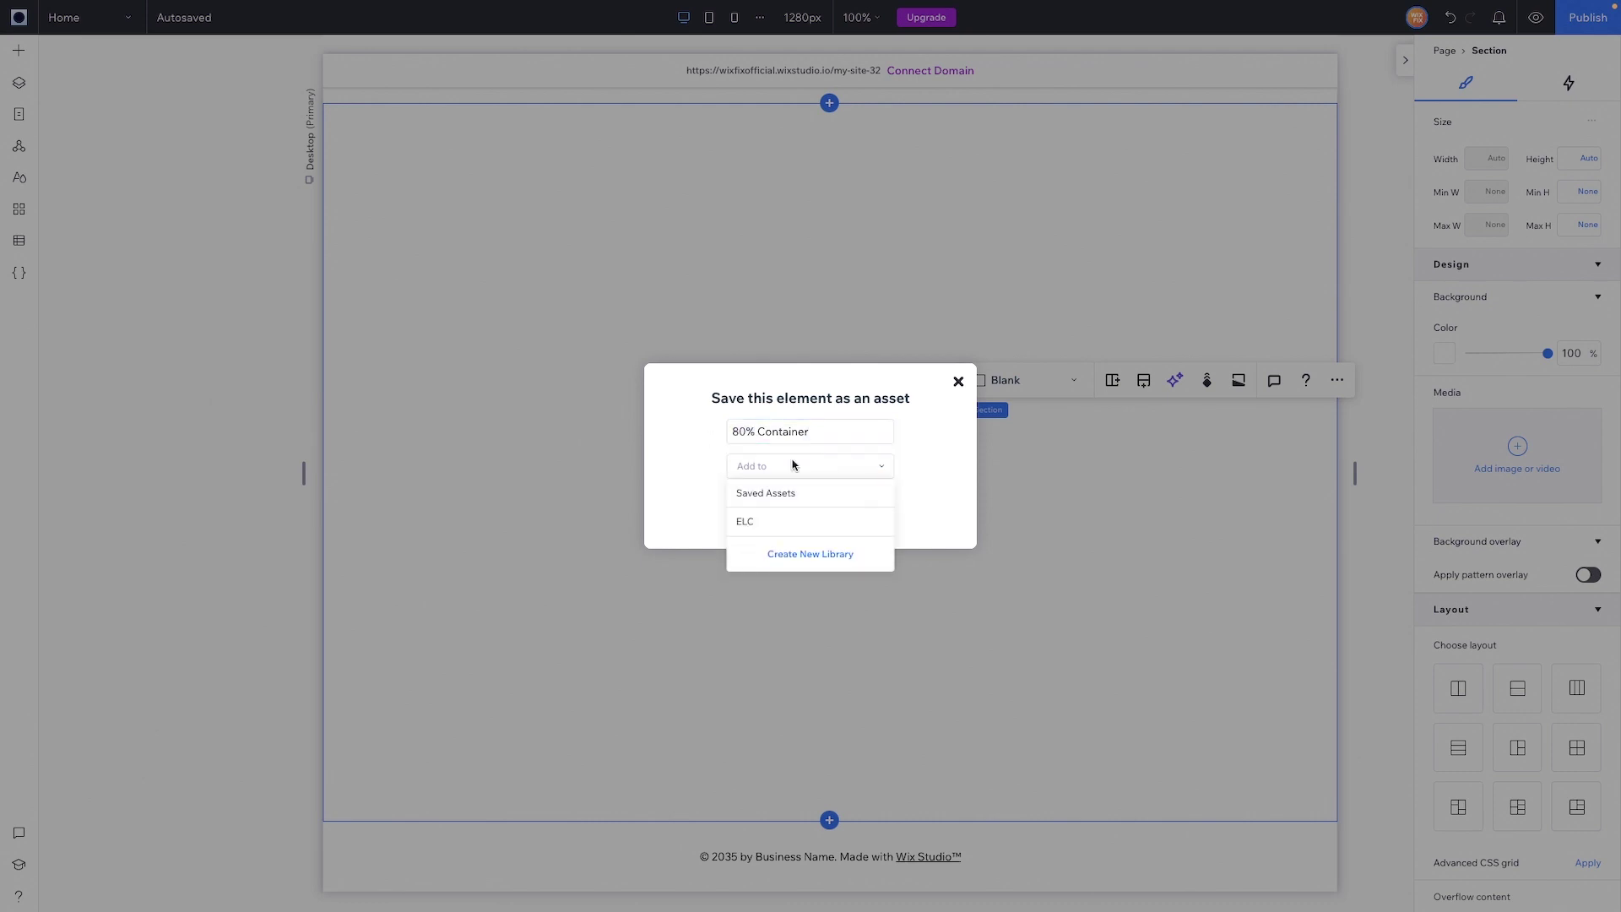
click(778, 500)
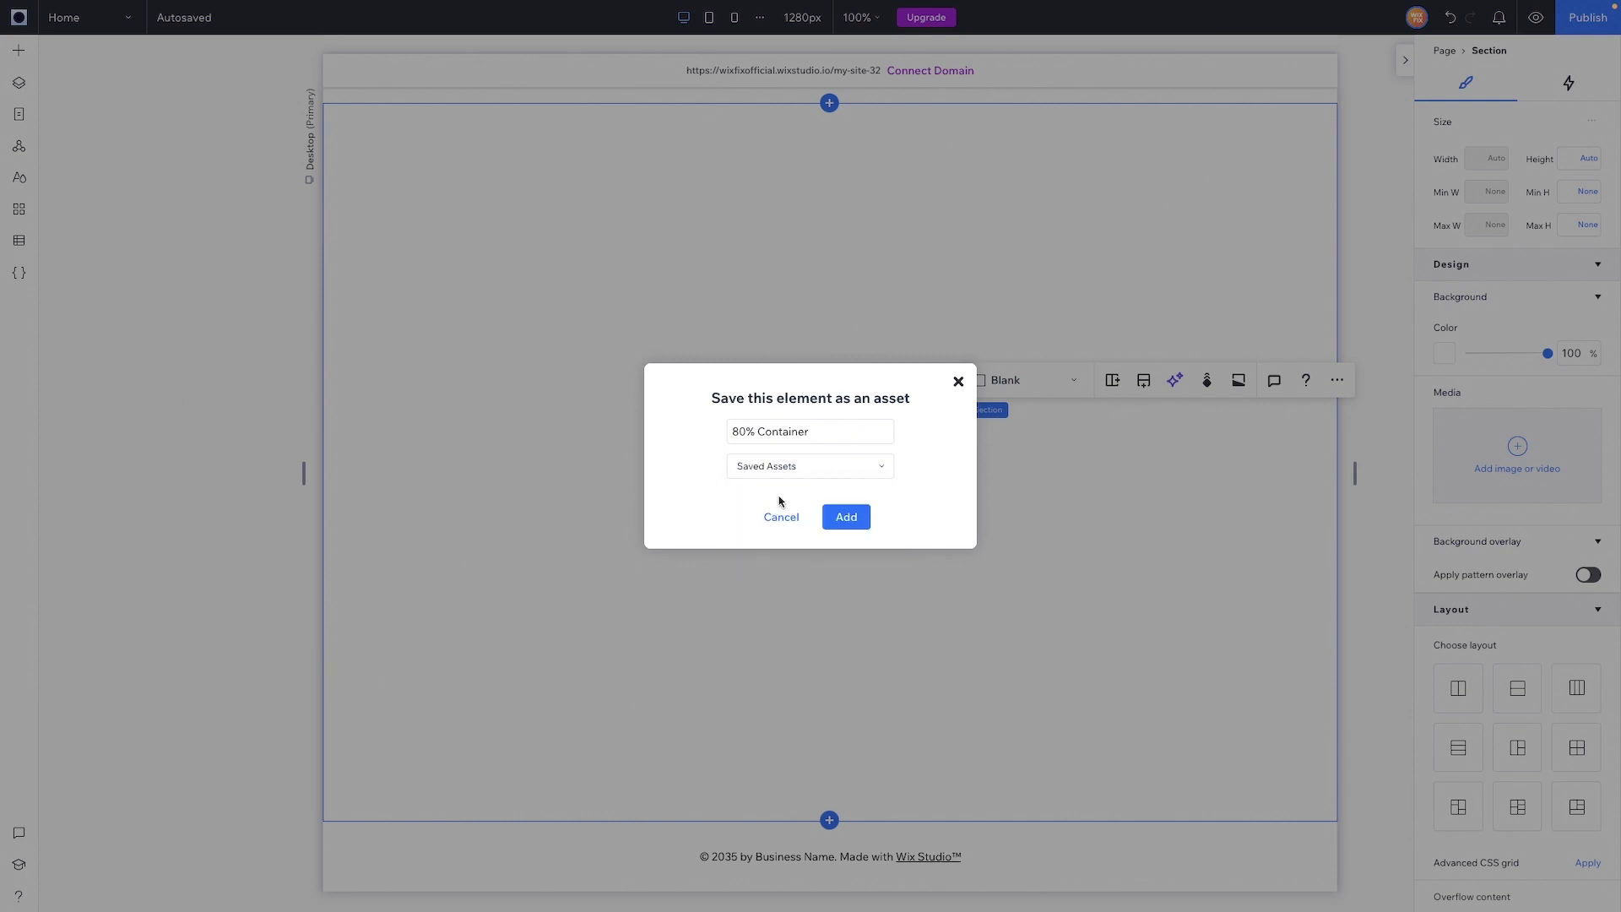
click(834, 516)
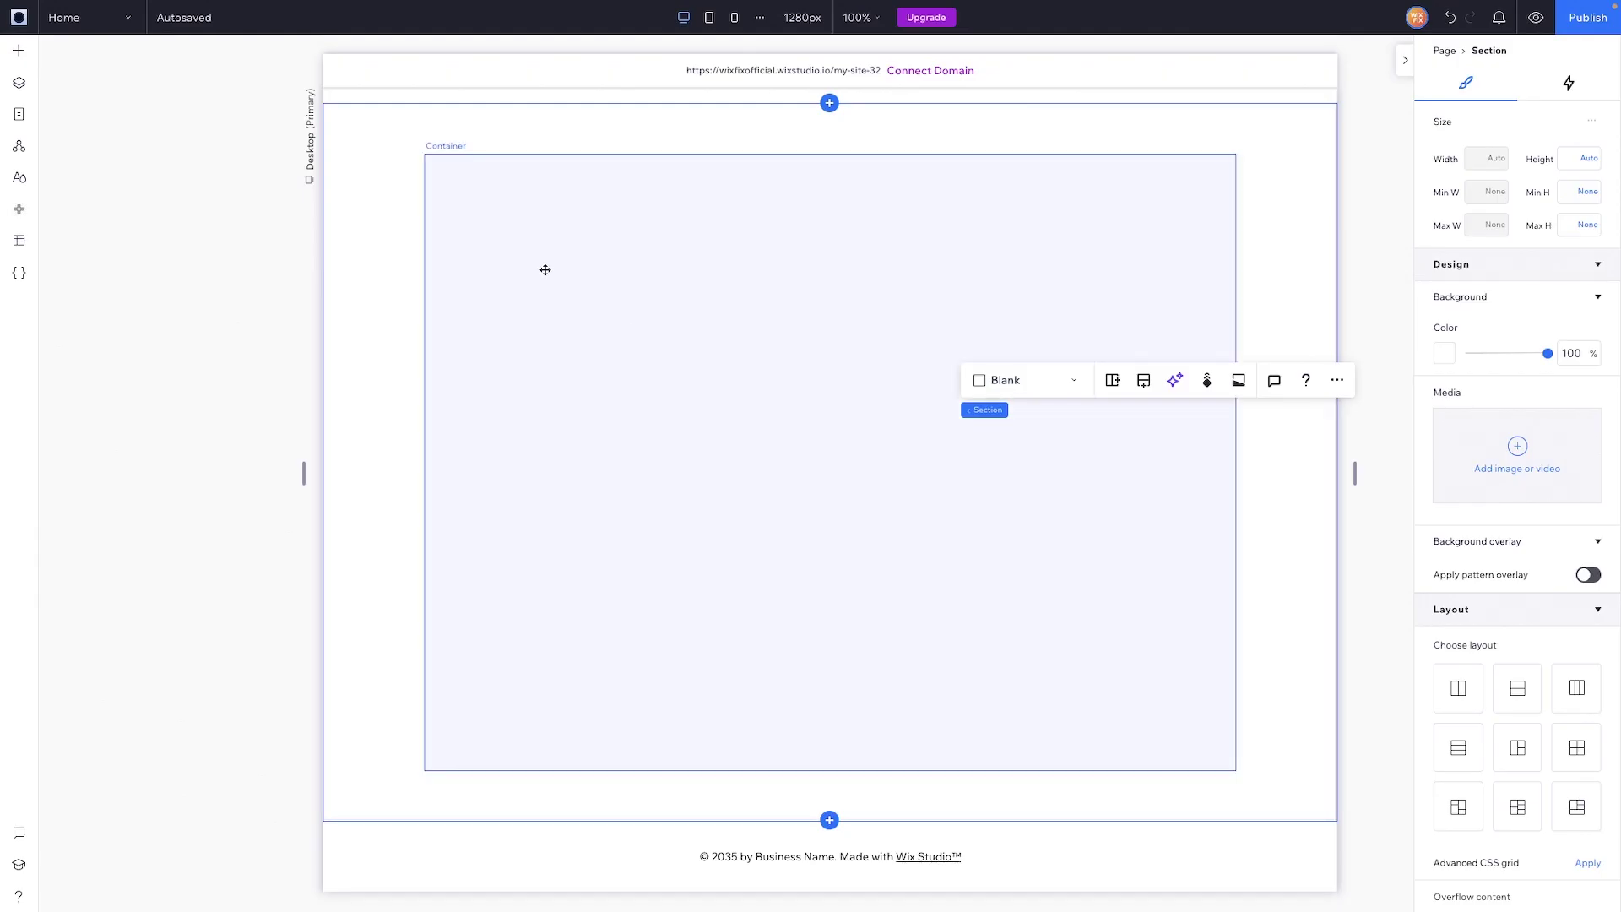
Insert the saved 80% Container section from the assets onto the page
click(349, 292)
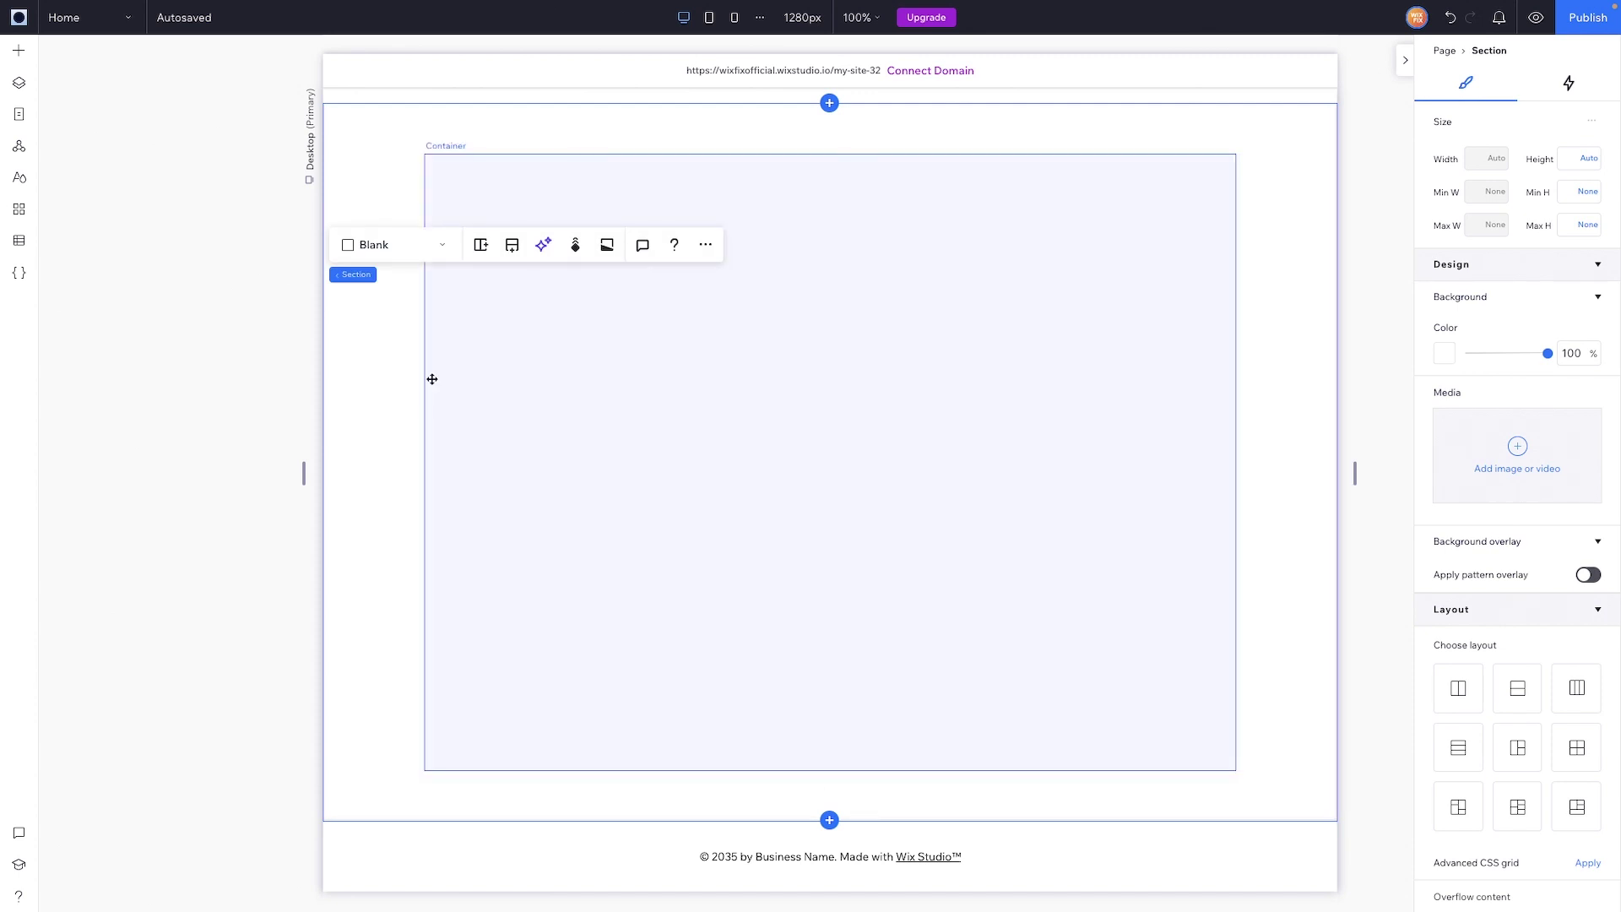
click(23, 55)
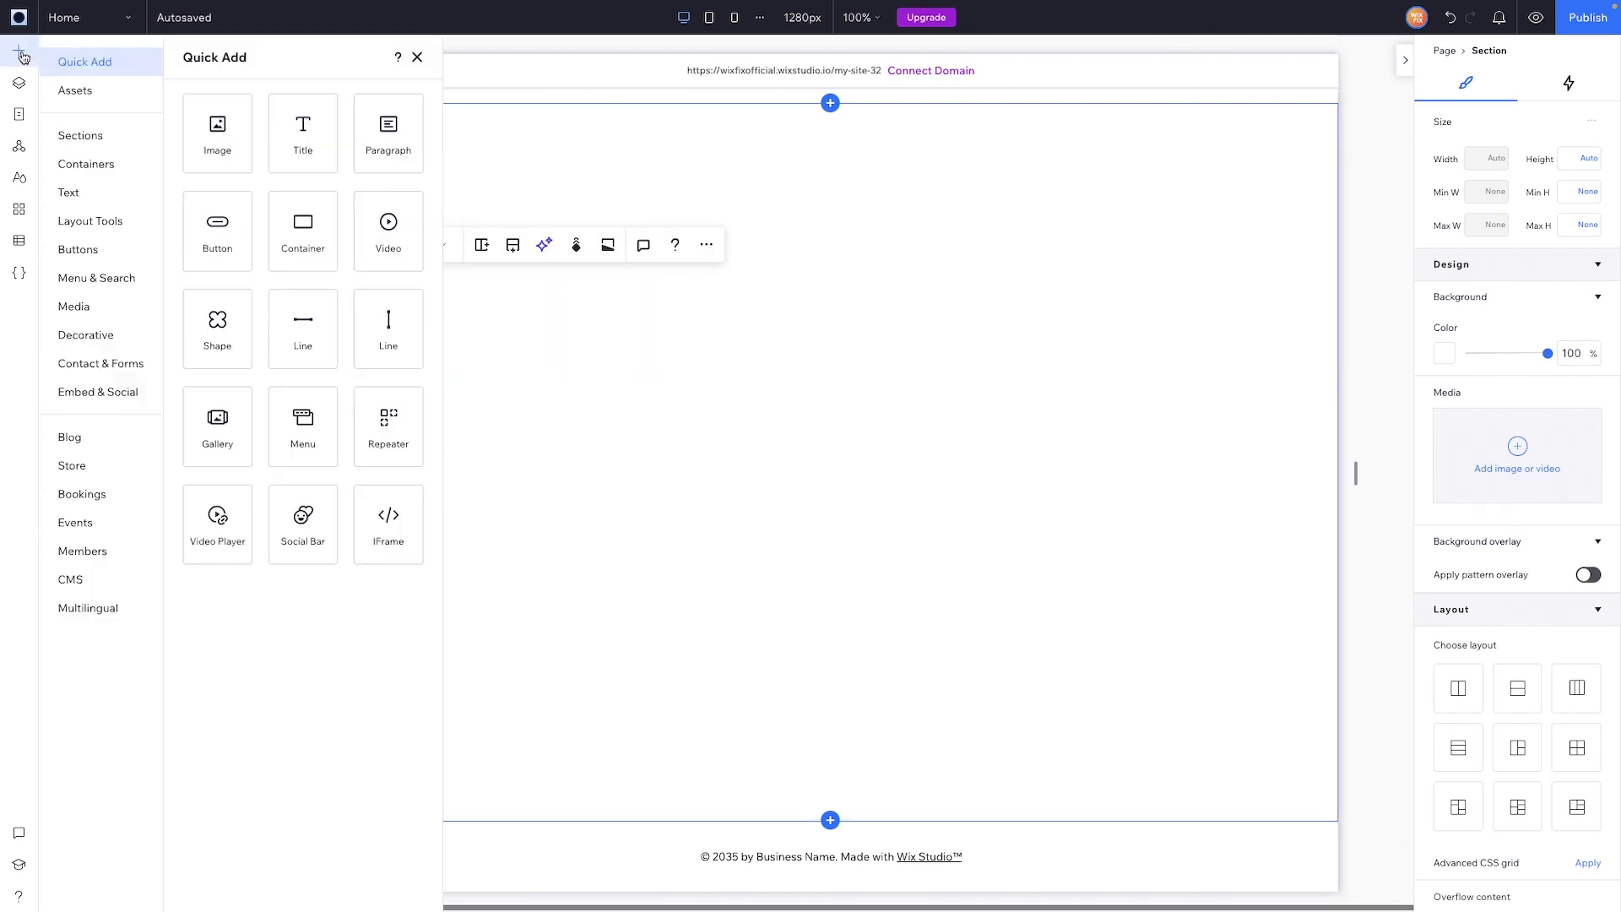
click(81, 96)
drag(423, 253, 823, 165)
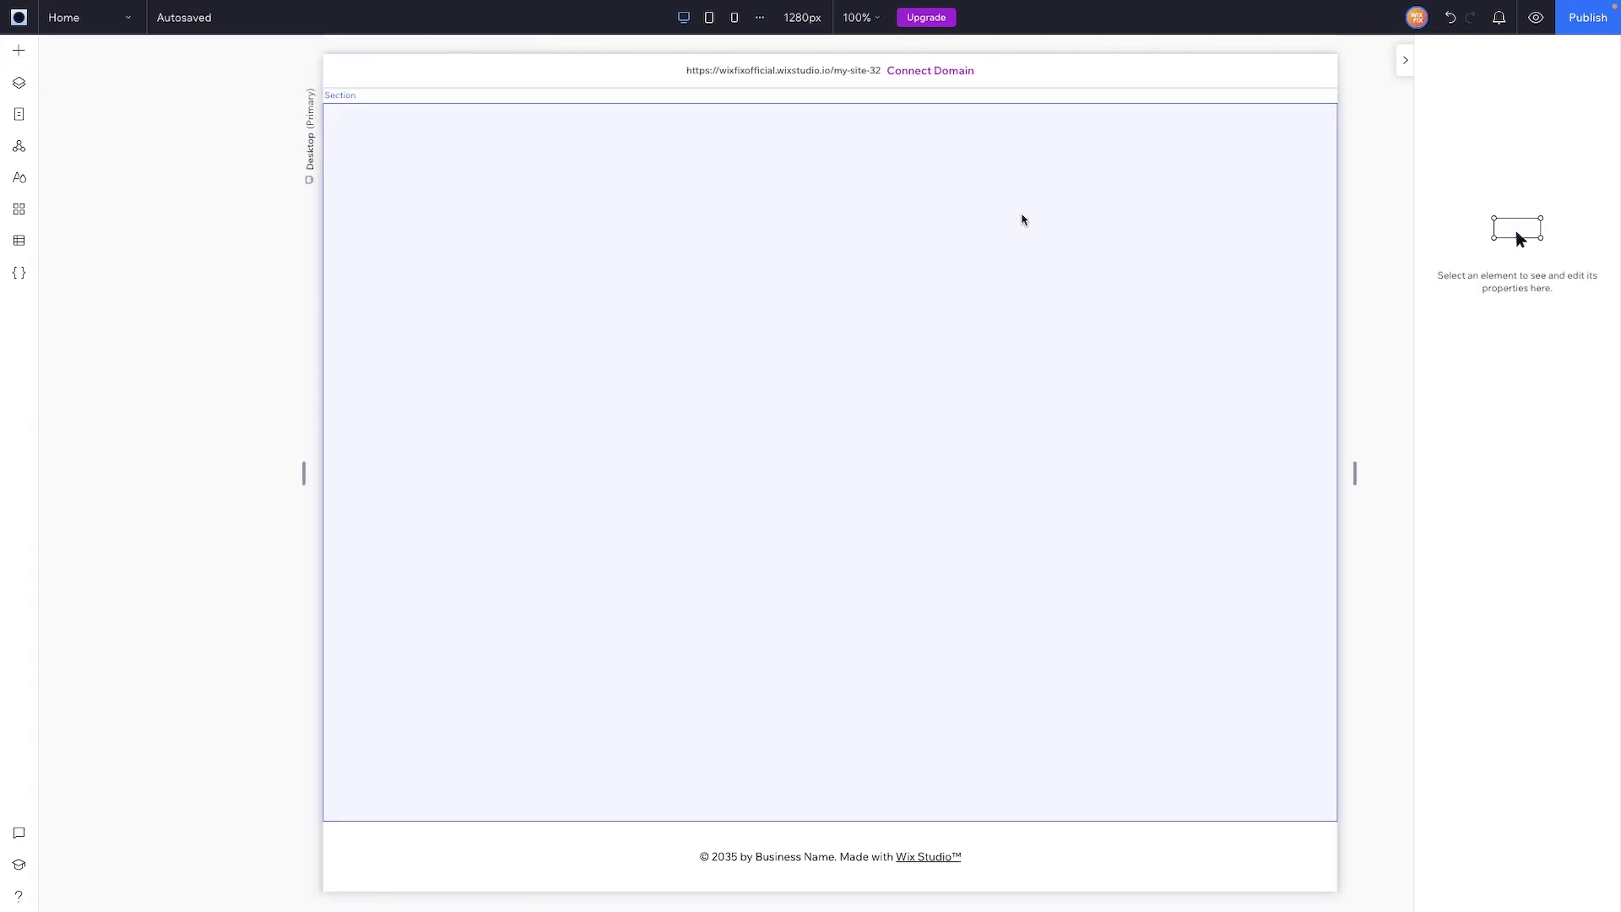
Examine the containers in the original and inserted sections and compare their width settings
click(1022, 220)
scroll(1022, 216, up, 8)
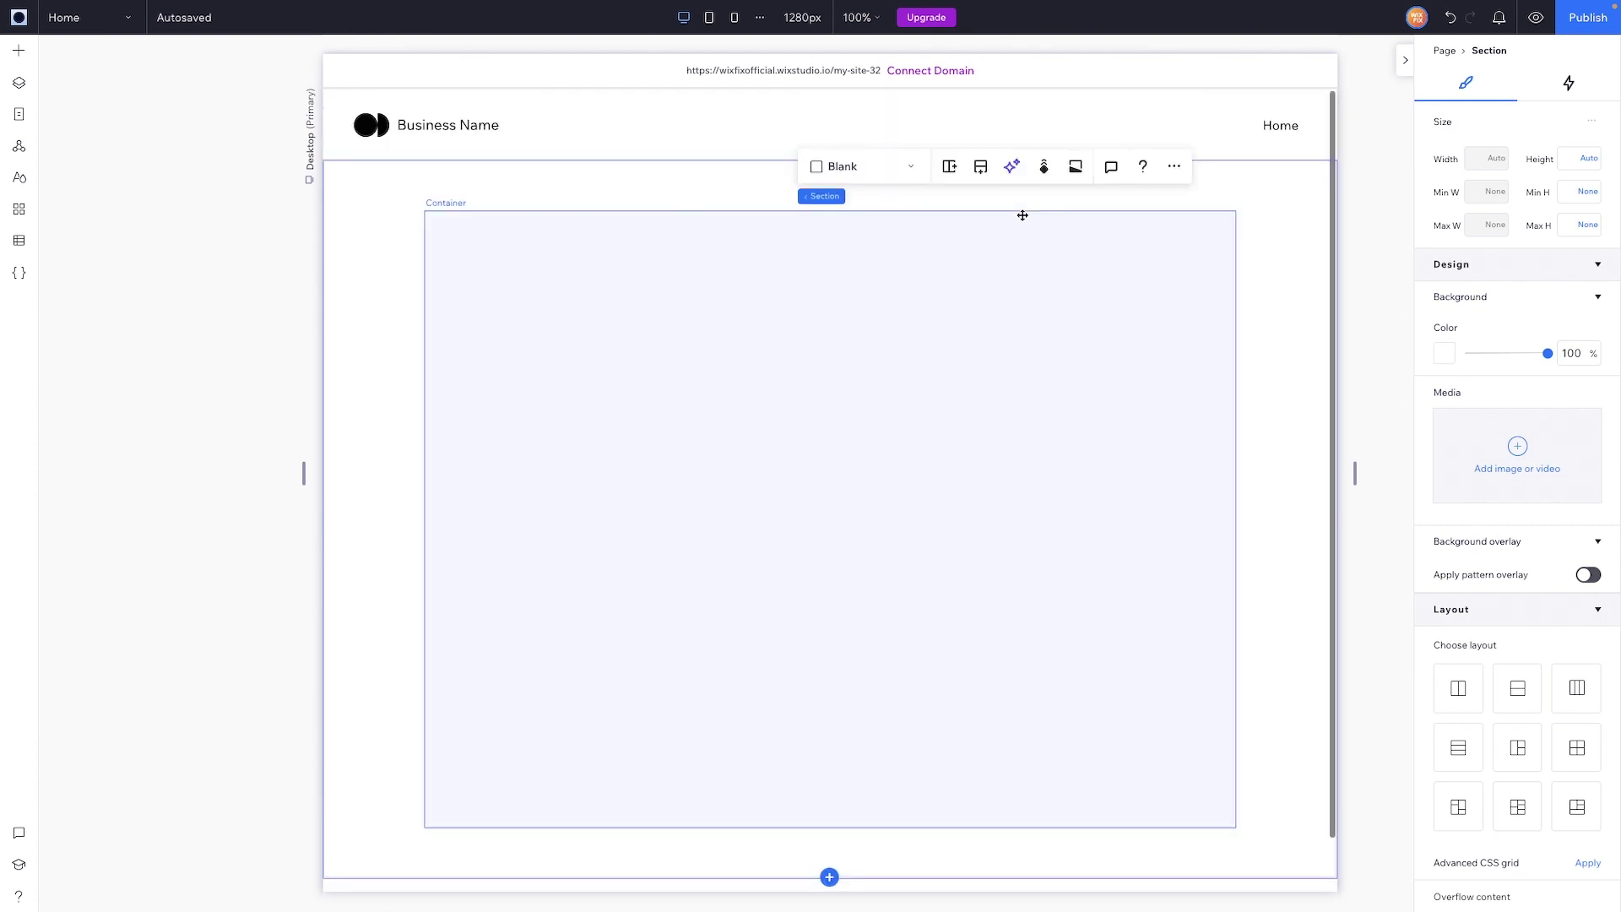
click(575, 334)
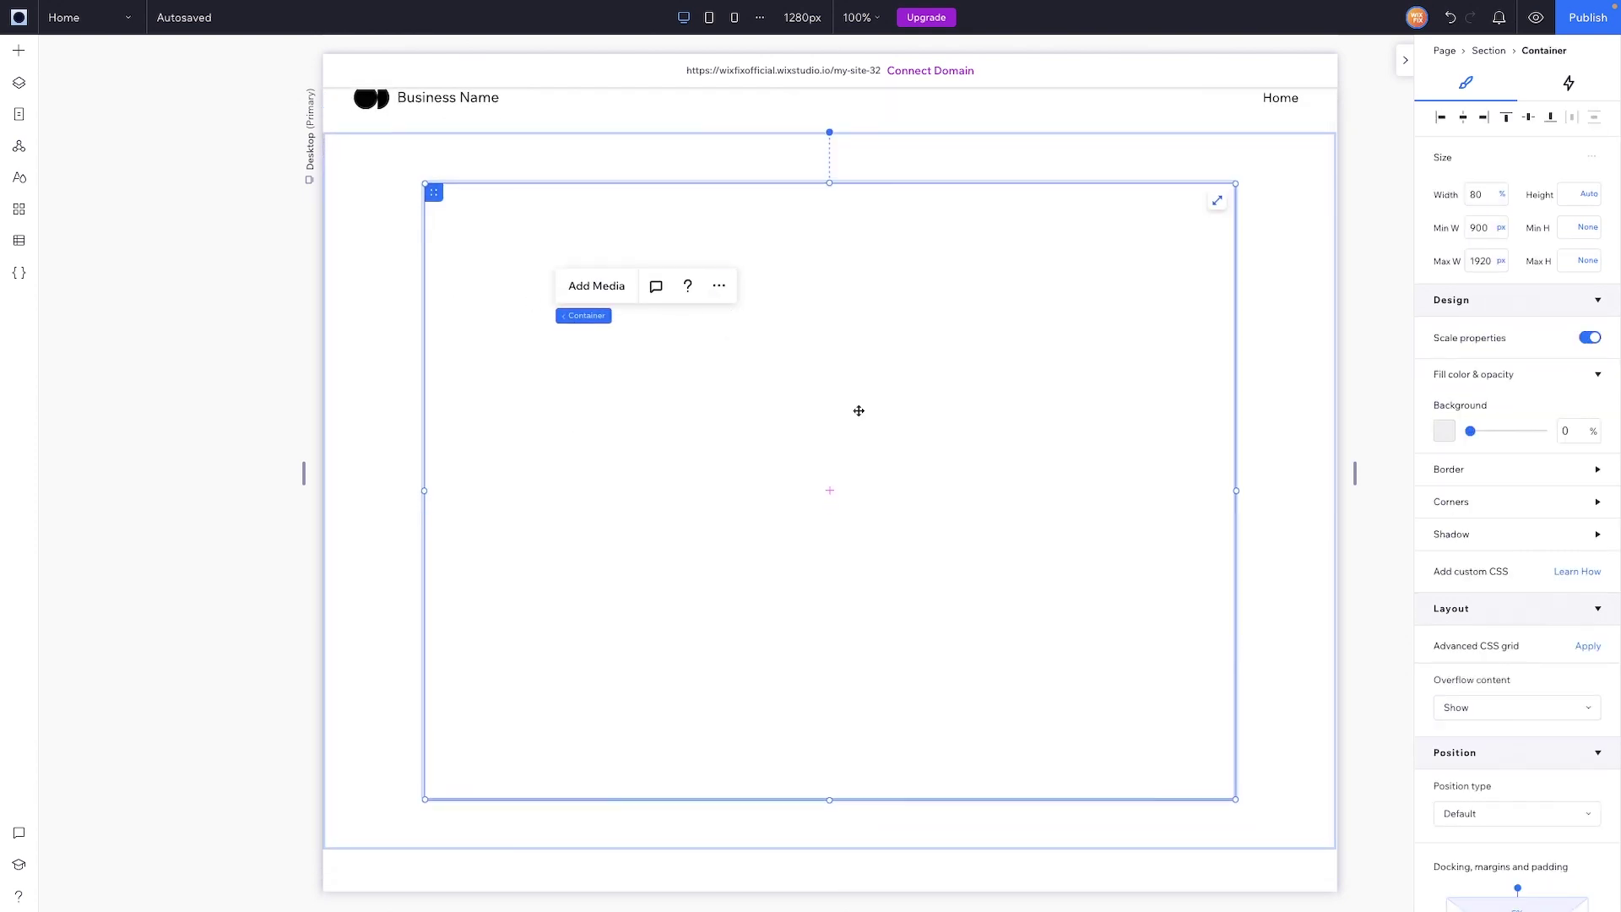
scroll(859, 410, down, 1)
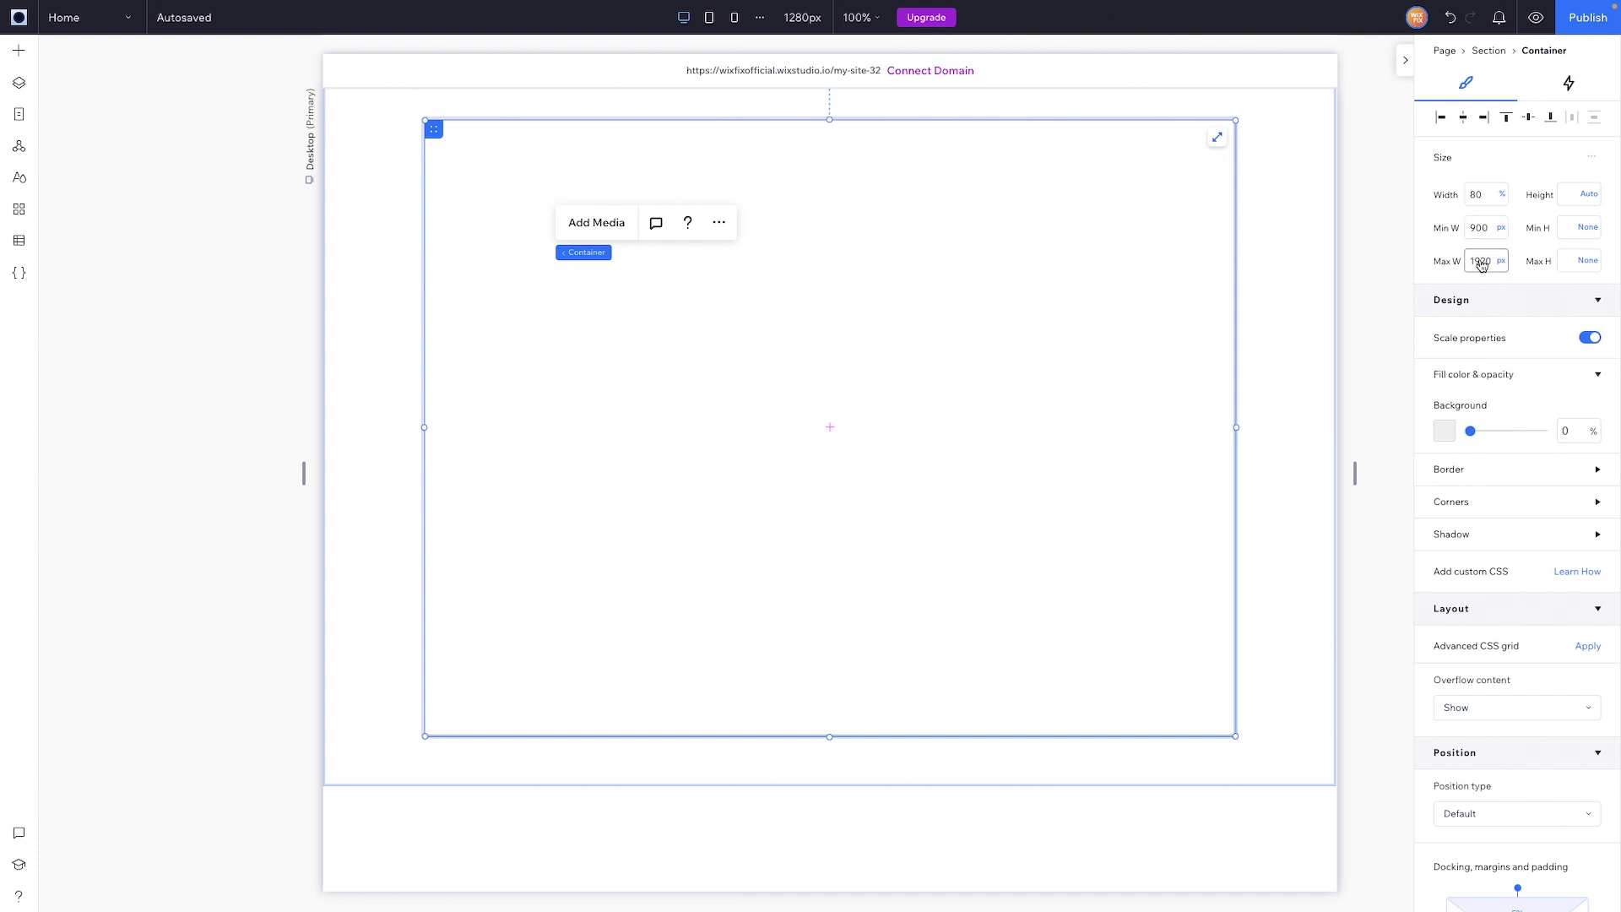
scroll(923, 326, down, 6)
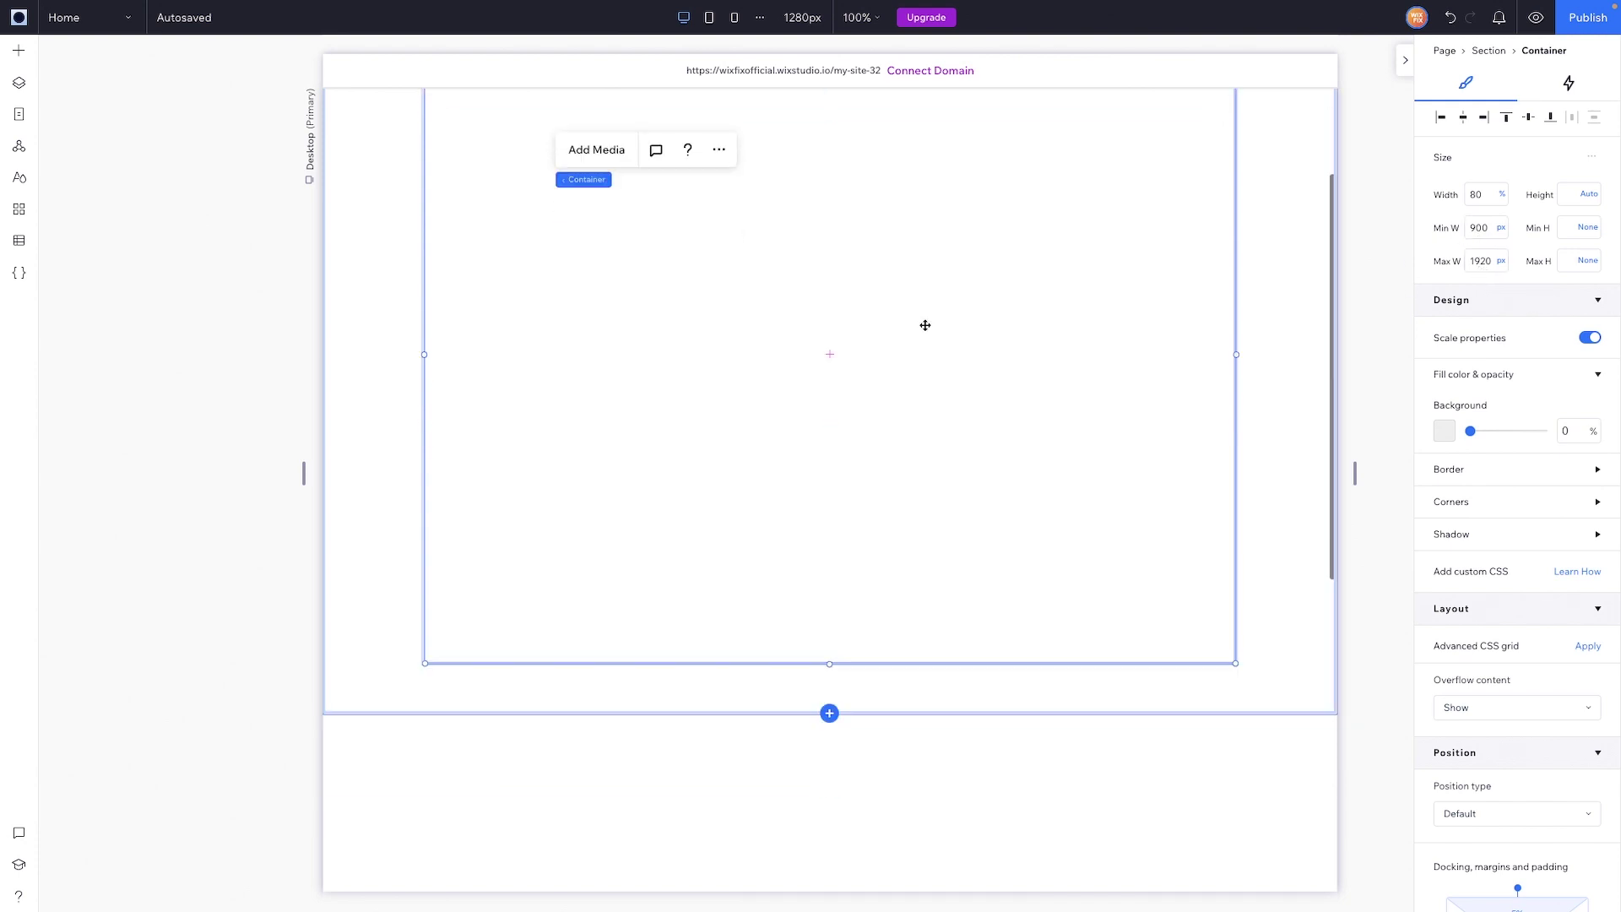
click(863, 595)
scroll(937, 418, up, 6)
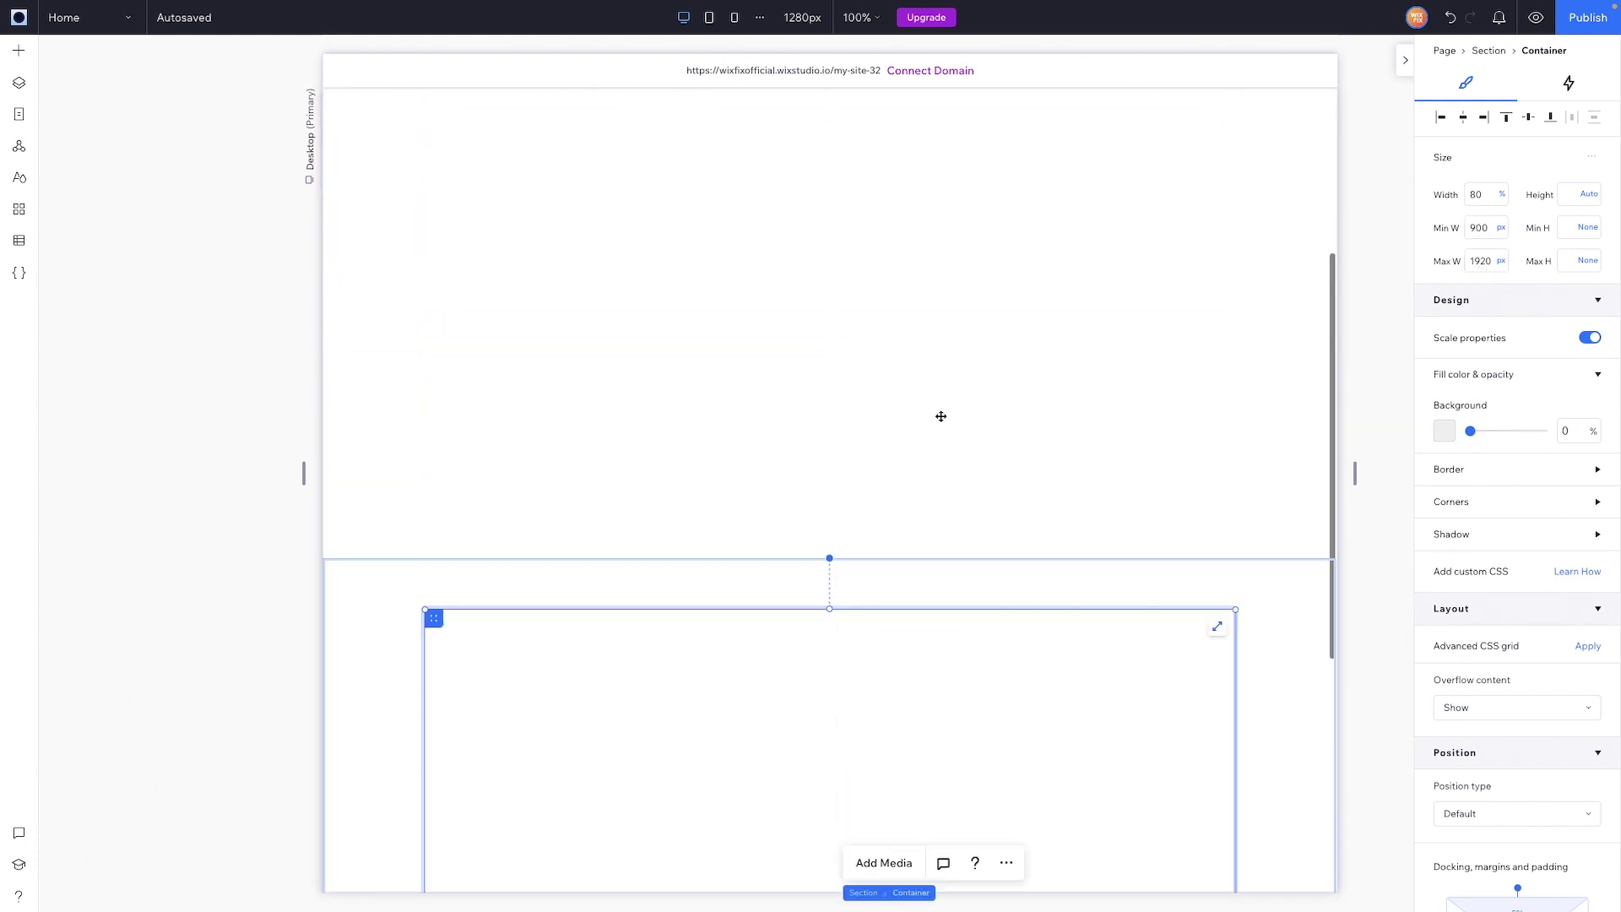
Apply an advanced CSS grid with a 2x1 layout to the first section's container and set its column gap to 5 vw
click(1021, 308)
scroll(1022, 321, up, 1)
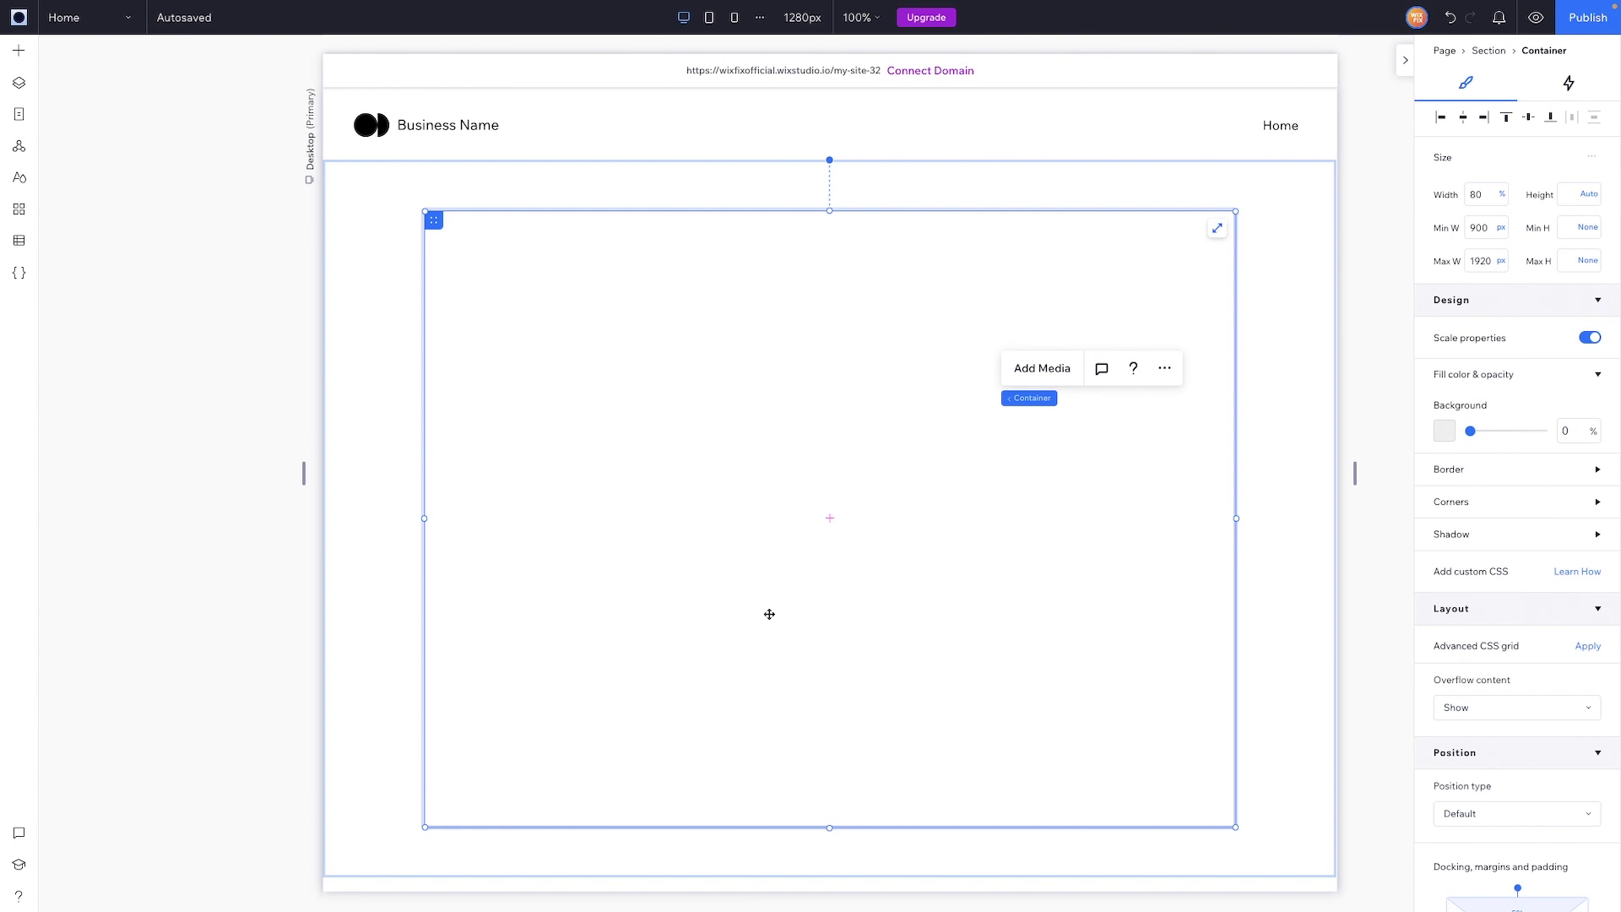
click(352, 341)
click(951, 358)
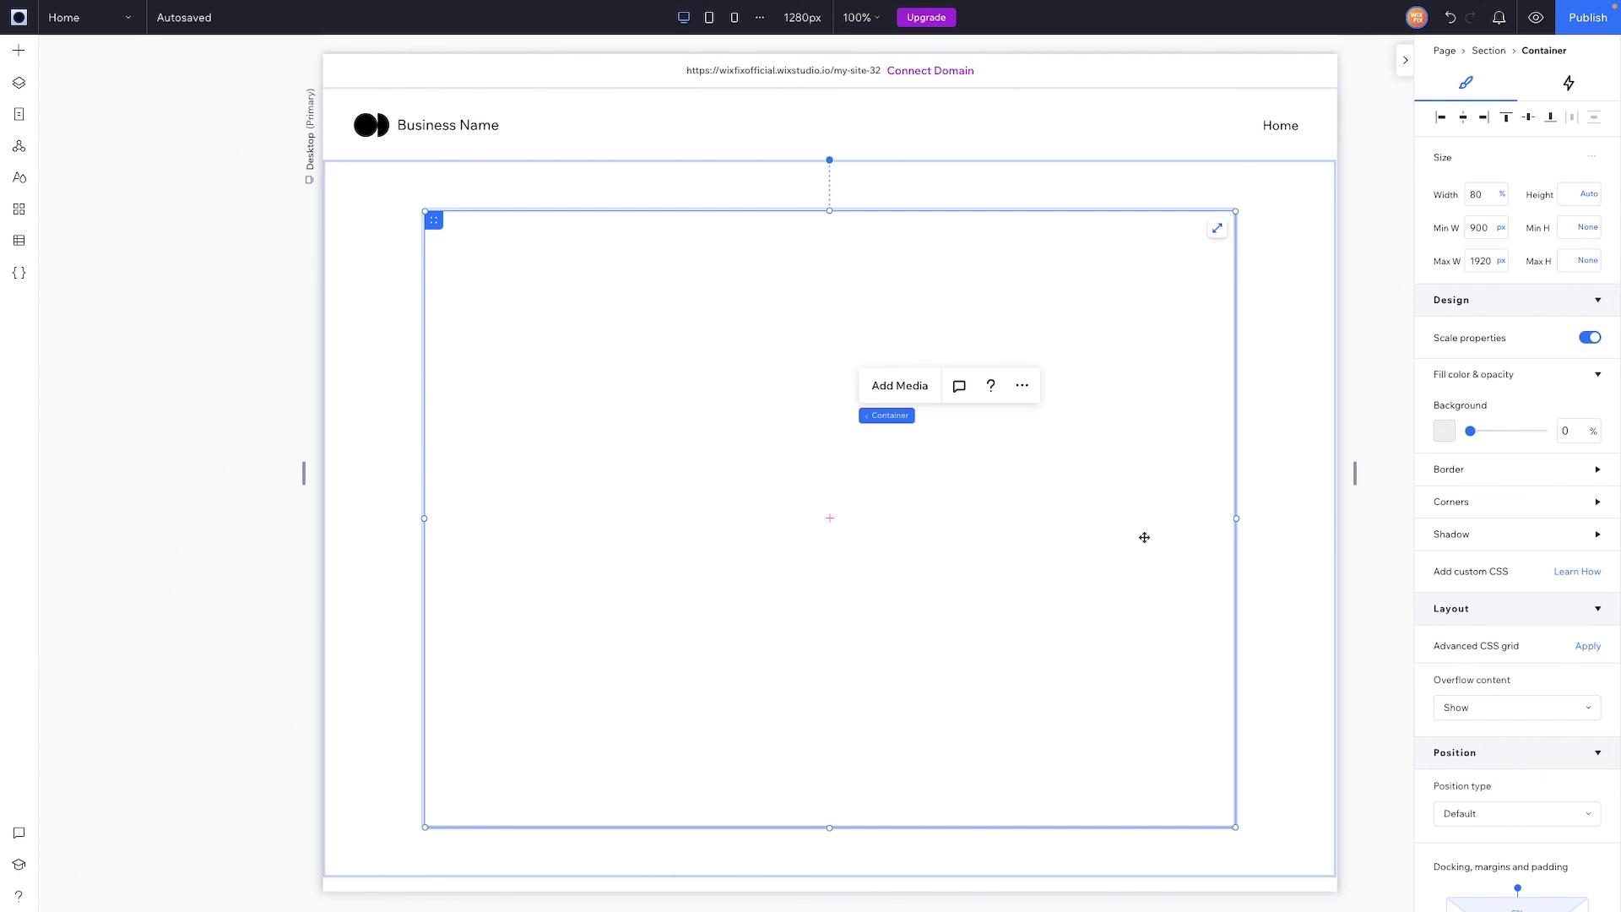
click(1584, 646)
click(1528, 677)
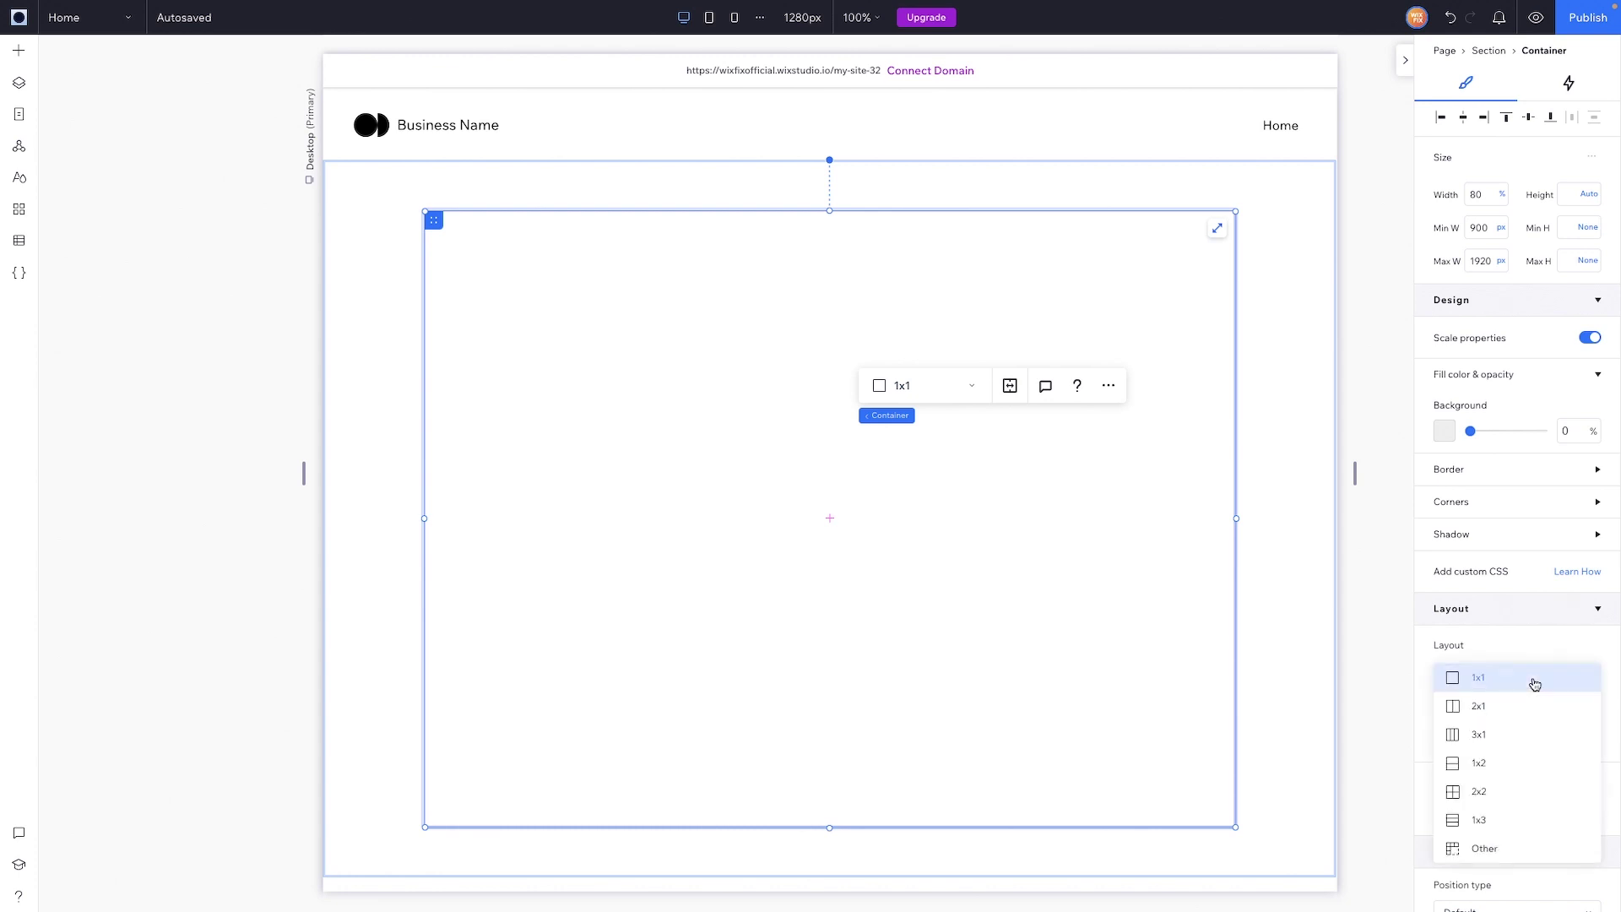
click(1500, 705)
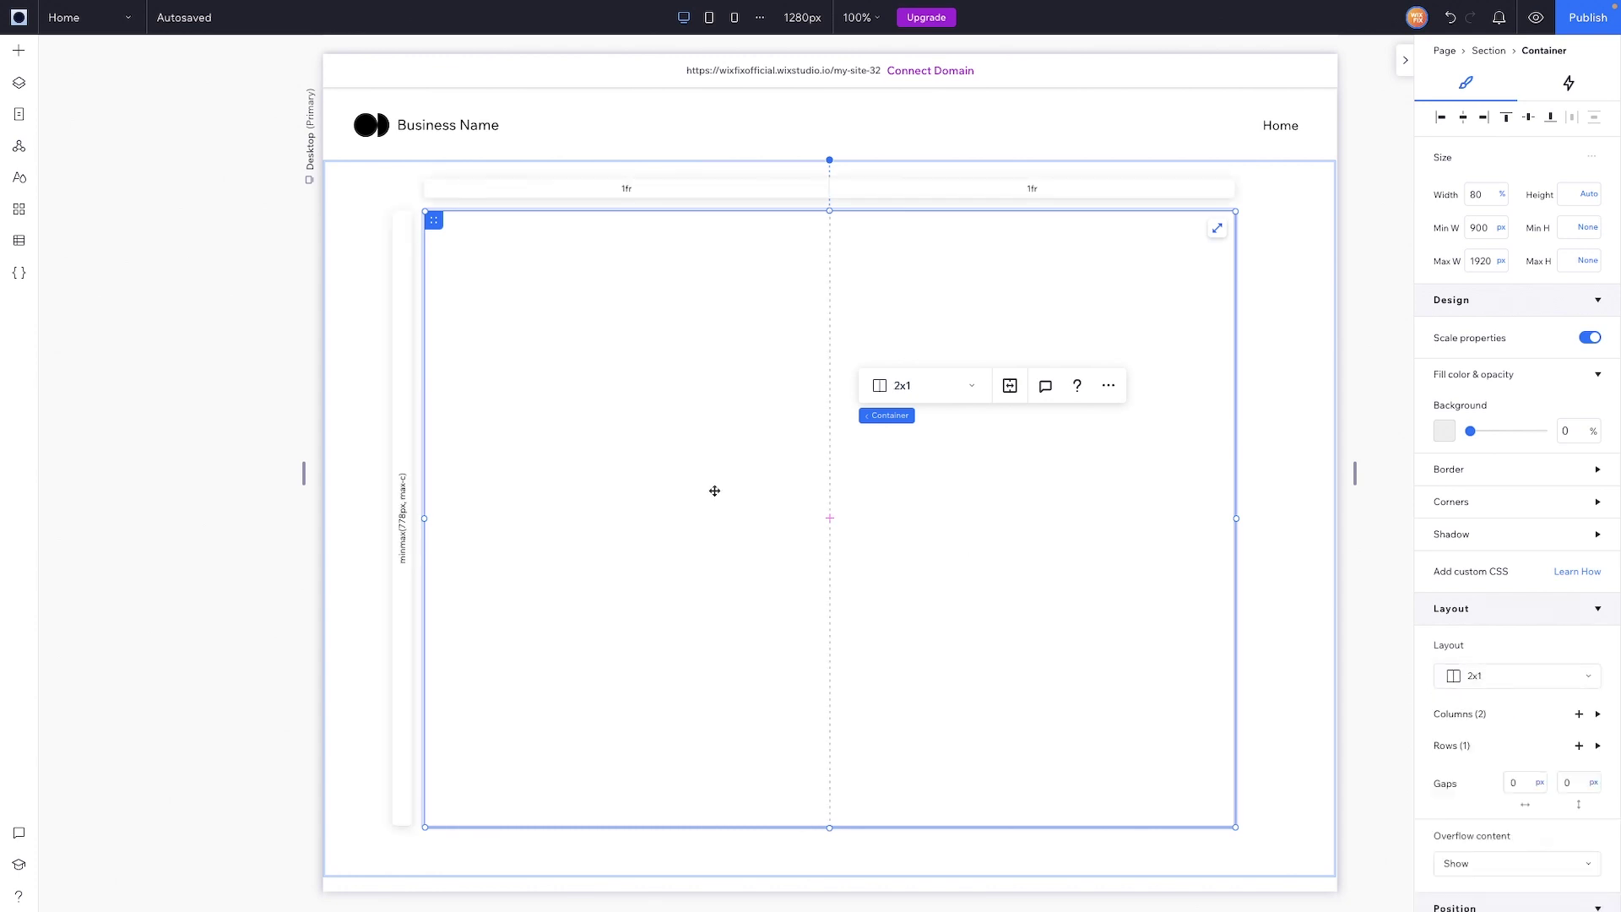
click(1514, 784)
key(Return)
Add an image to the container's second column and stretch it to fill that grid cell
click(17, 51)
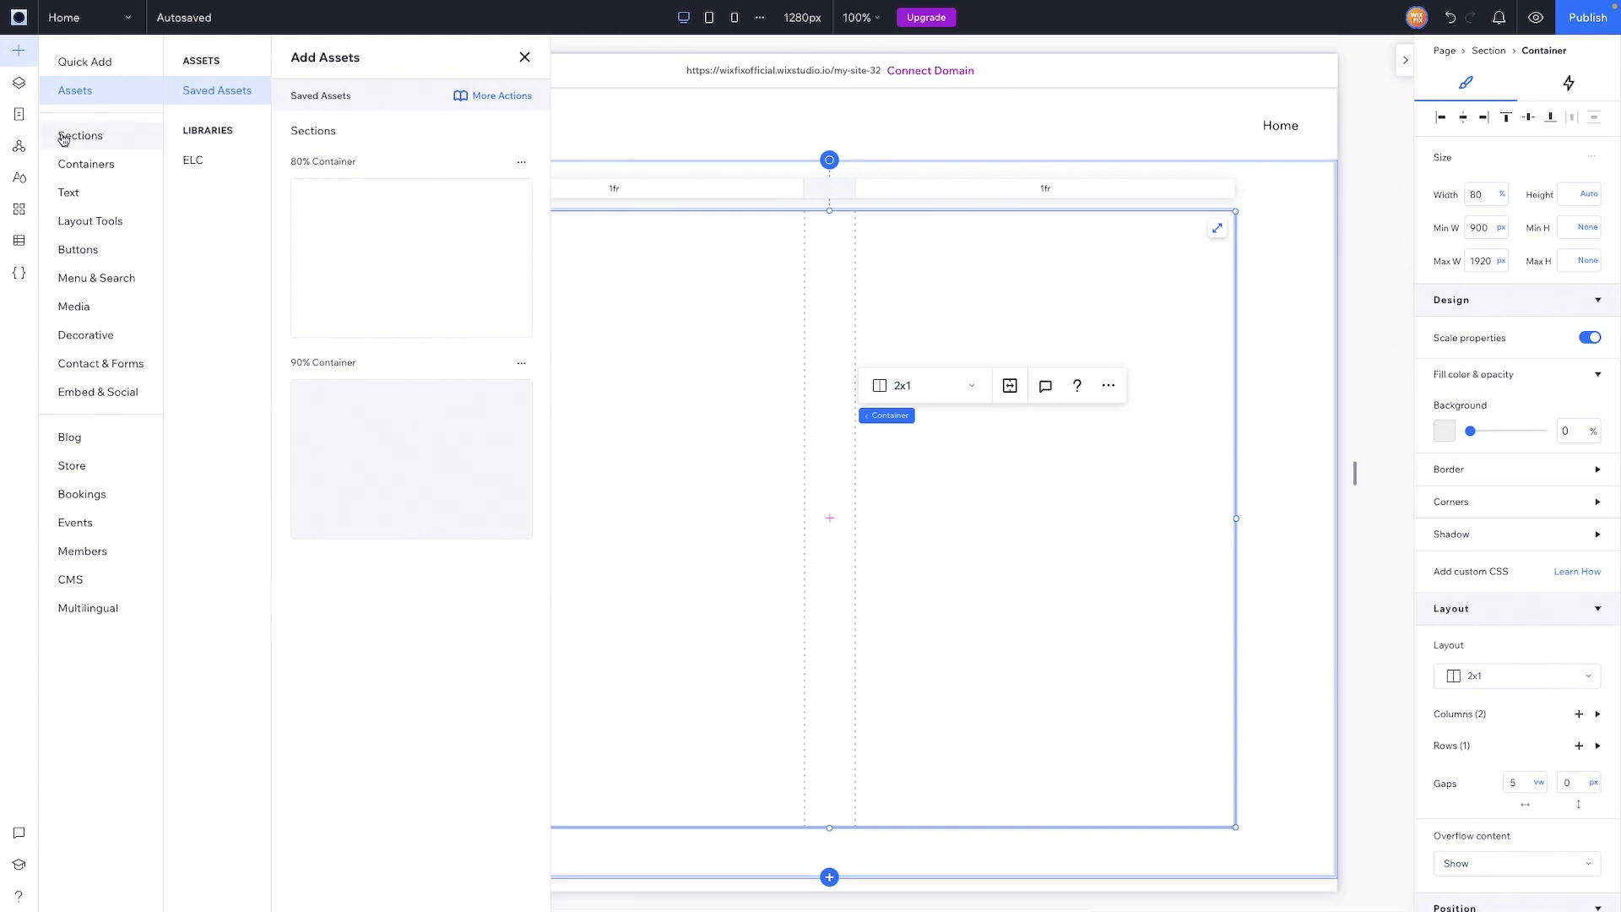
click(85, 62)
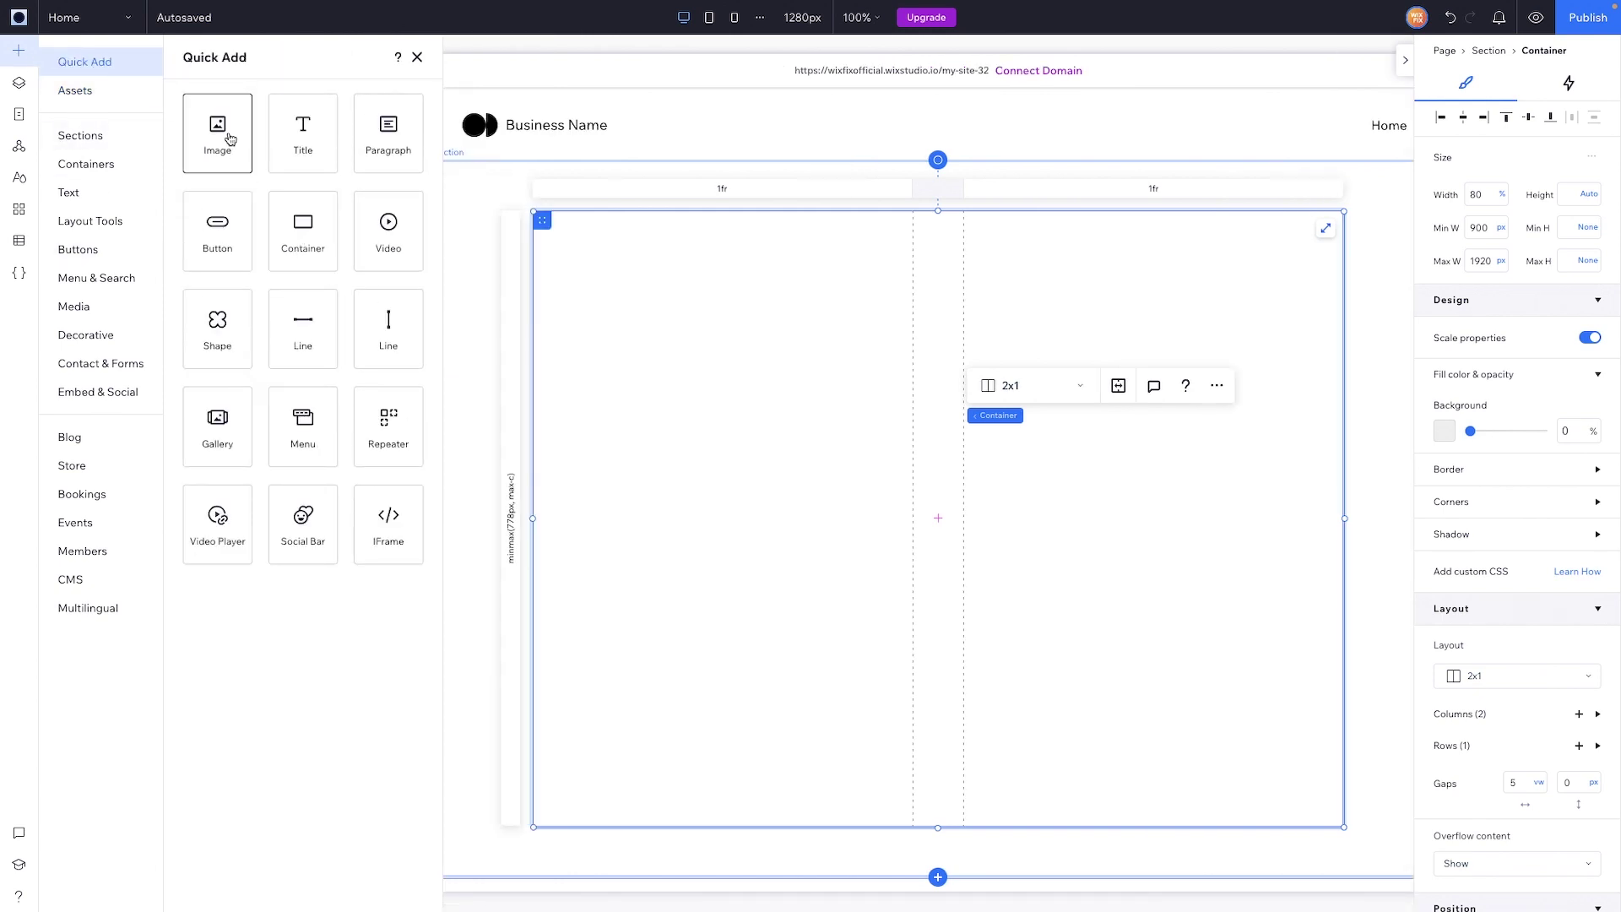
drag(217, 128, 1251, 390)
click(1122, 389)
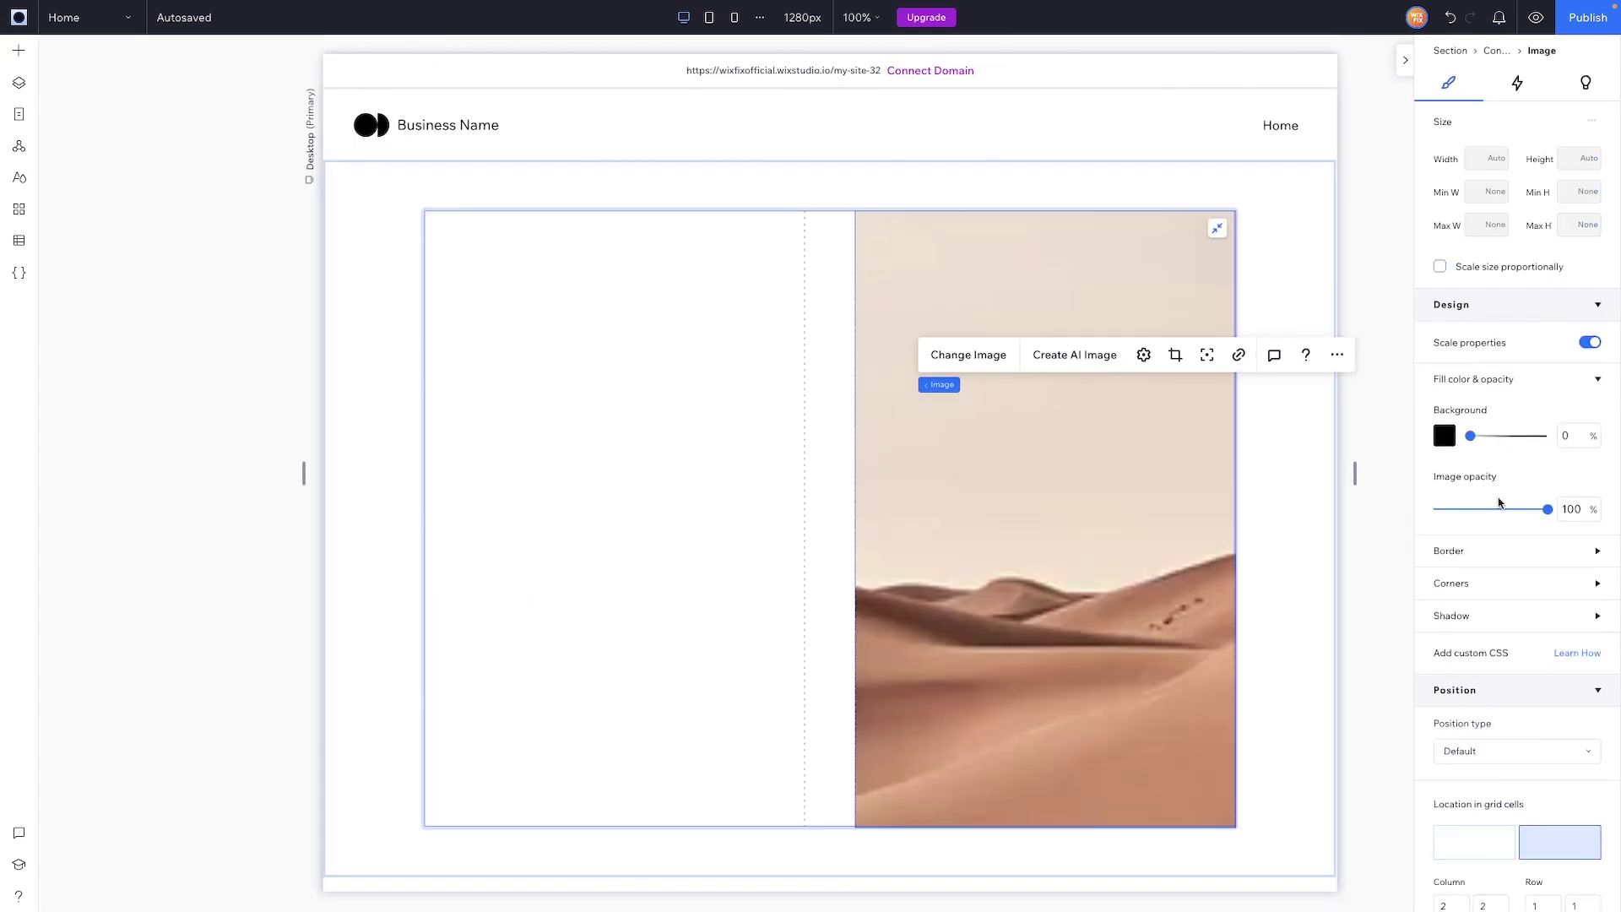
Round all four corners of the image with a 24 px radius
click(1452, 584)
click(1453, 632)
text(24)
key(Return)
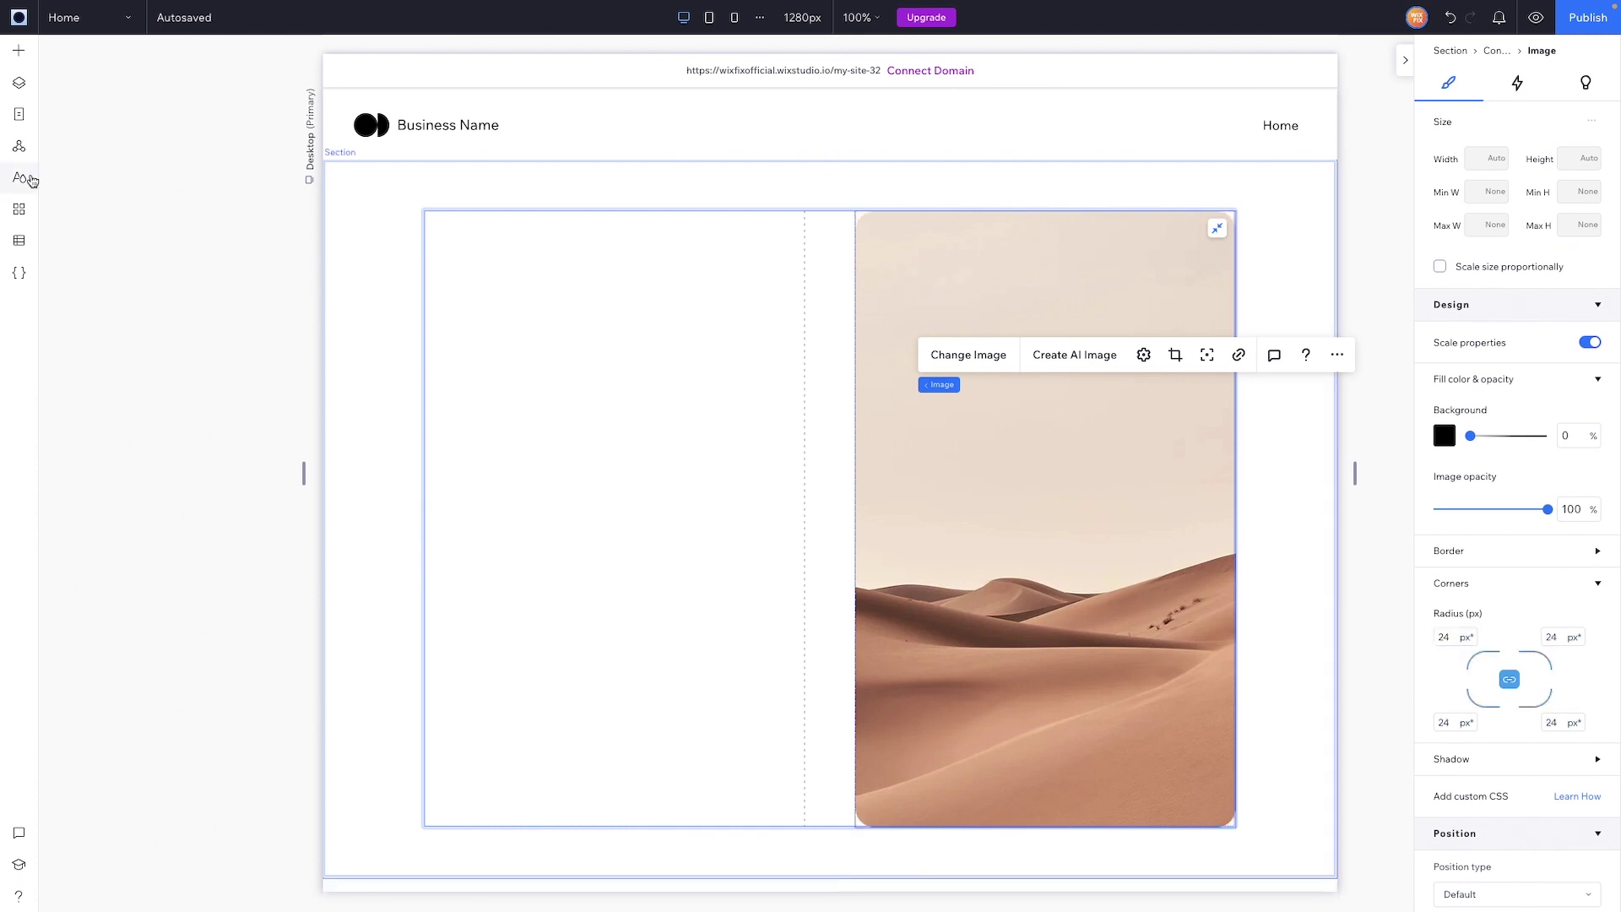
Add a title, a paragraph and a button to the container's first column
click(19, 54)
drag(283, 133, 560, 423)
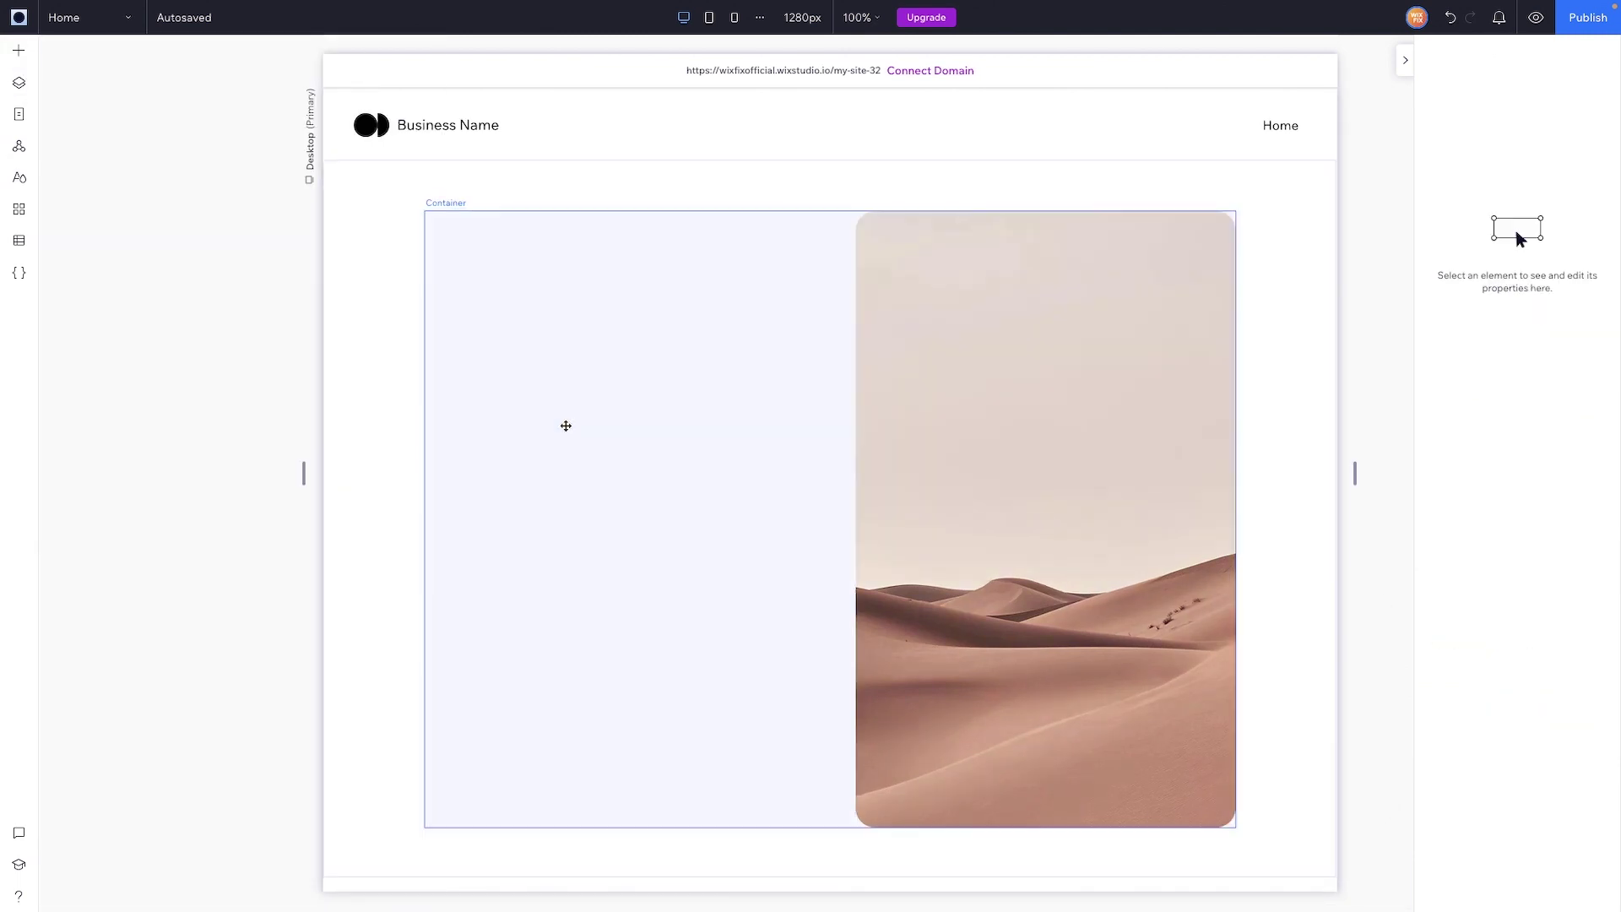
click(18, 53)
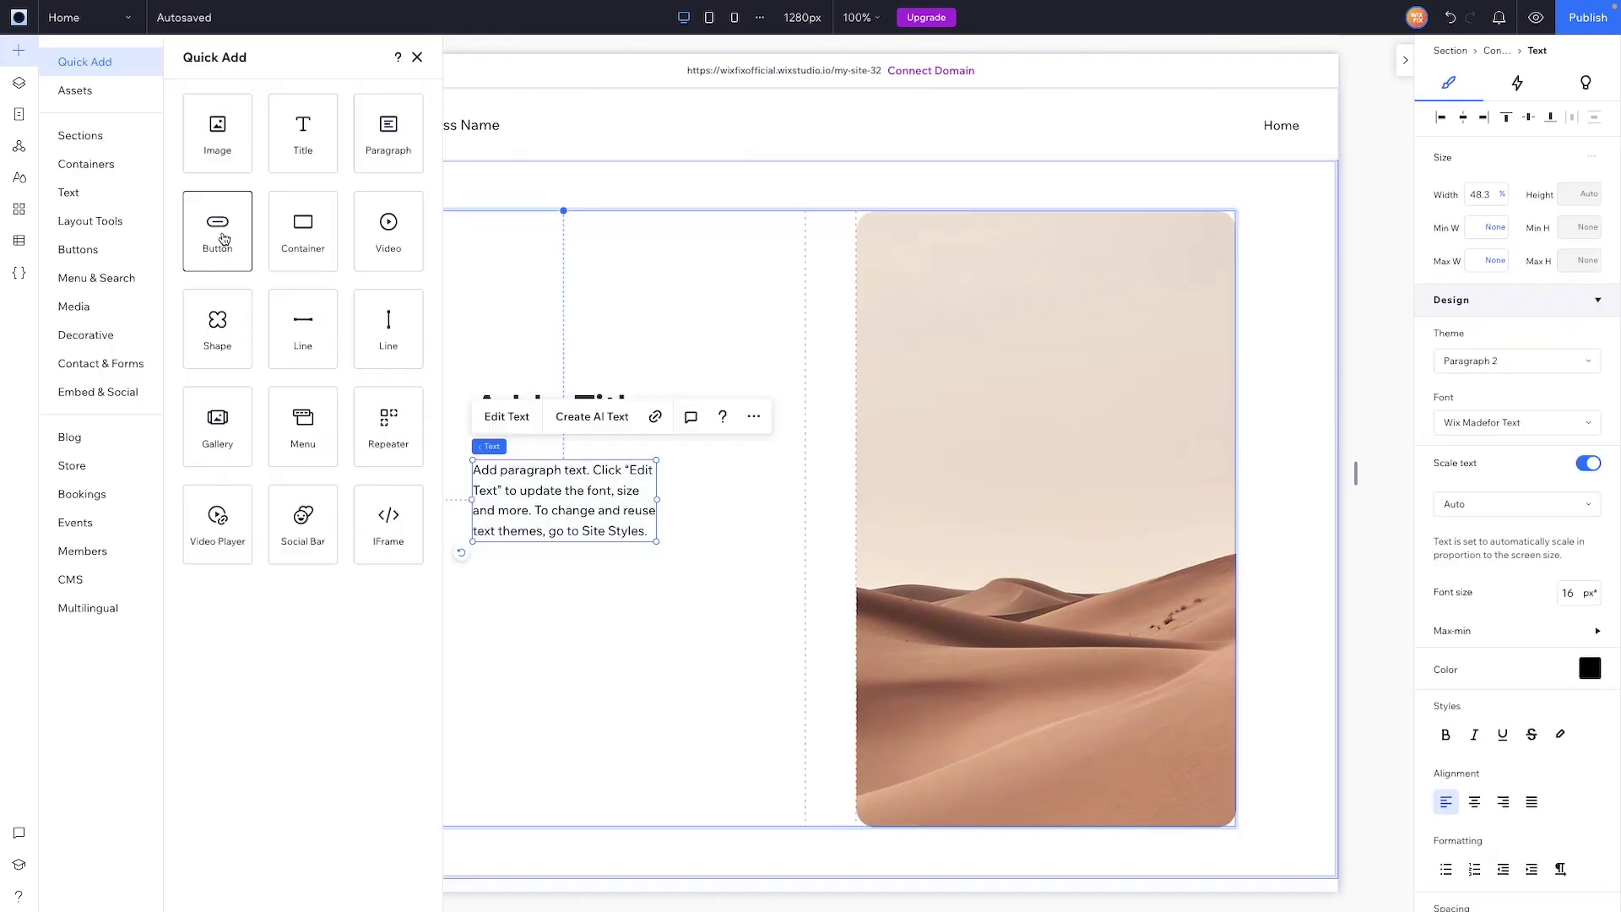
drag(222, 239, 565, 603)
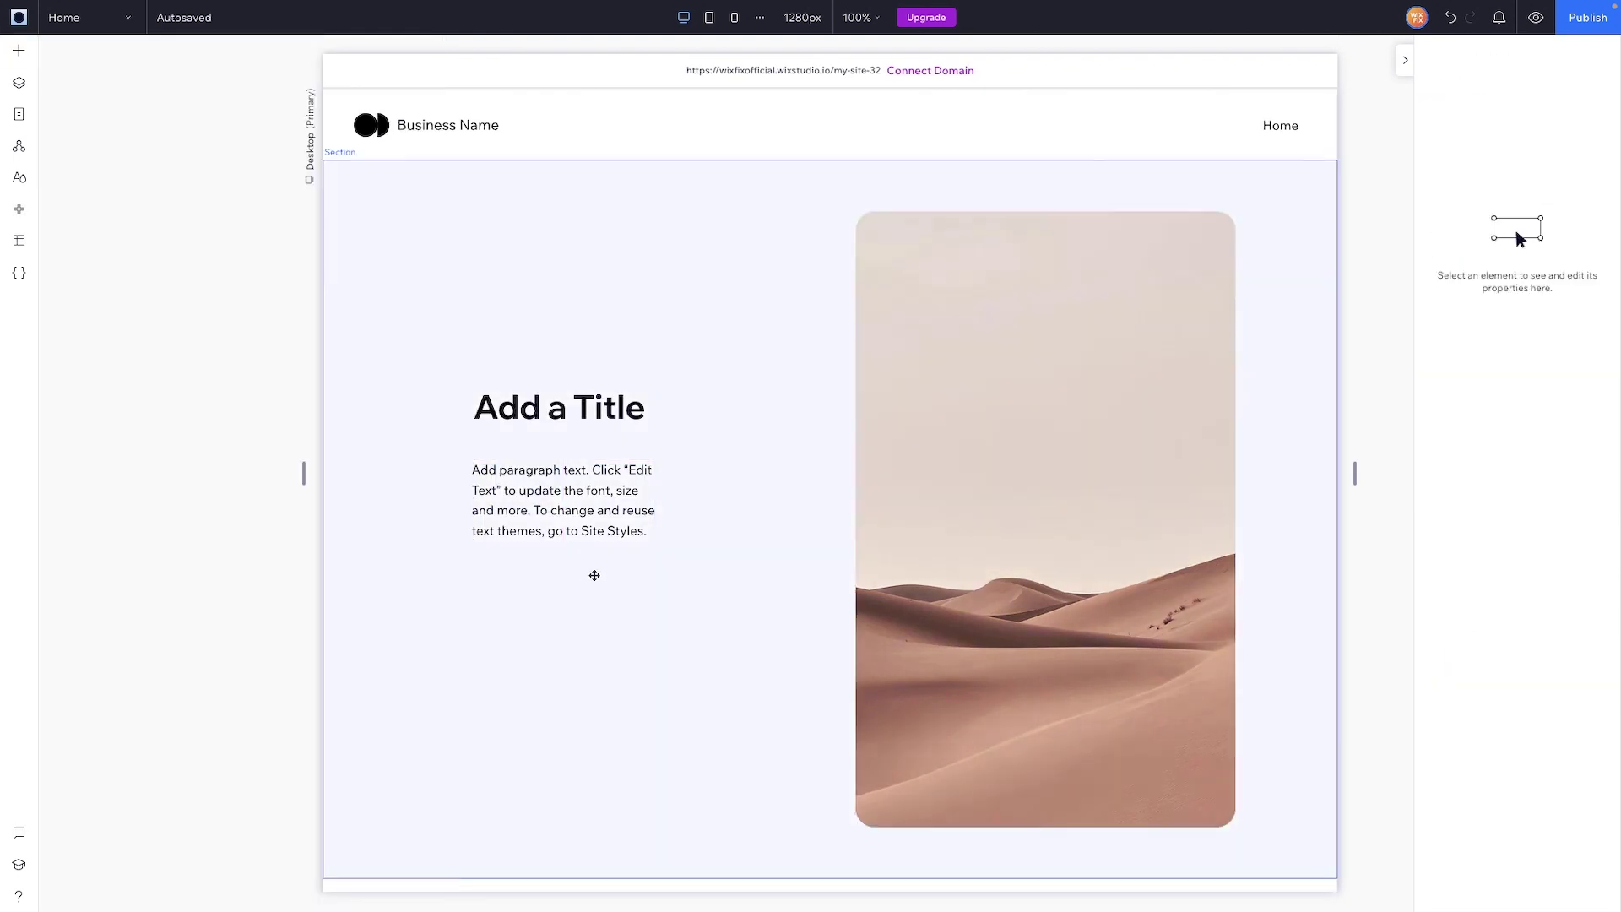
Select the title, paragraph and button together and combine them into a vertical stack
shift+click(601, 477)
shift+click(605, 407)
shift+click(575, 593)
shift+click(575, 593)
click(495, 343)
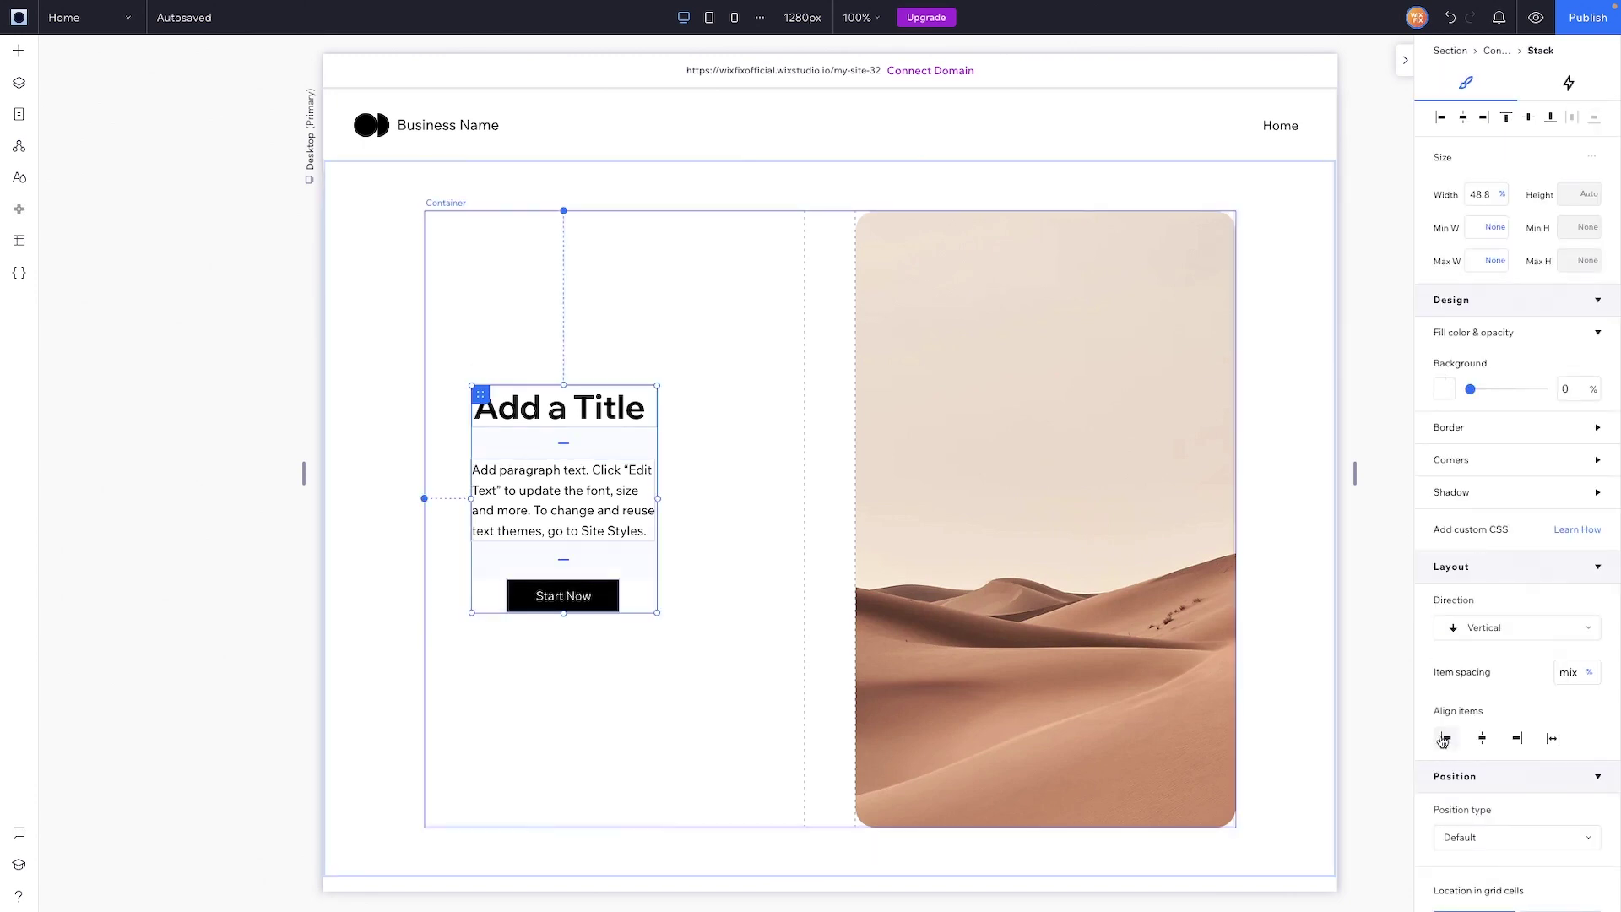
Left-align the stack's items with 5% item spacing and align the stack to the left edge of its cell
click(1445, 741)
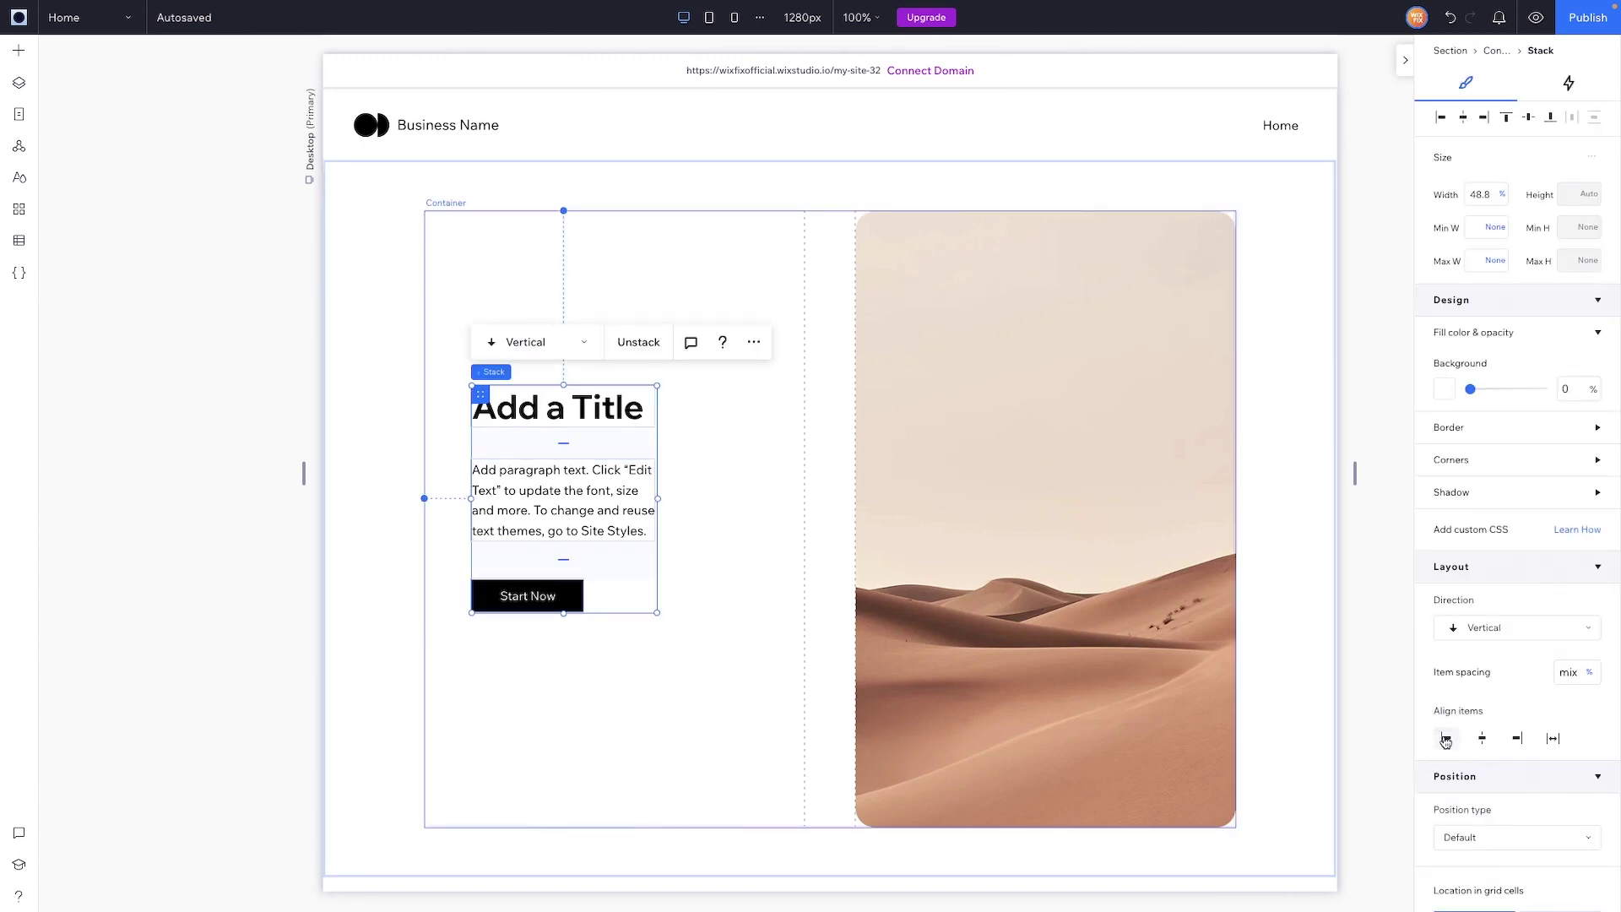
click(1577, 672)
text(5)
key(Return)
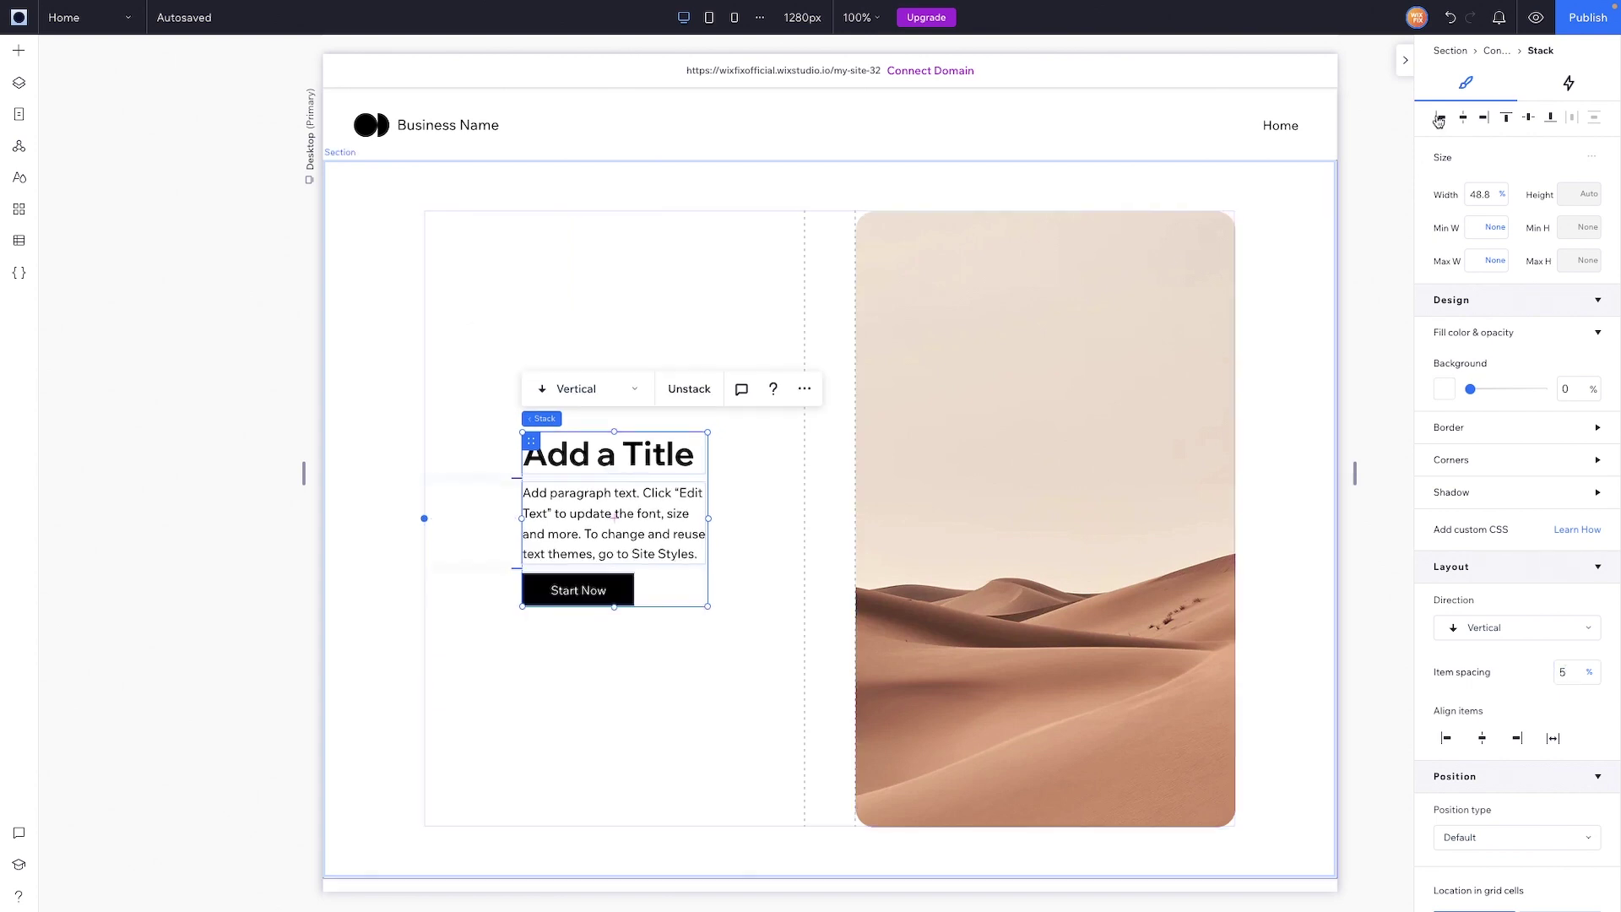
click(1440, 118)
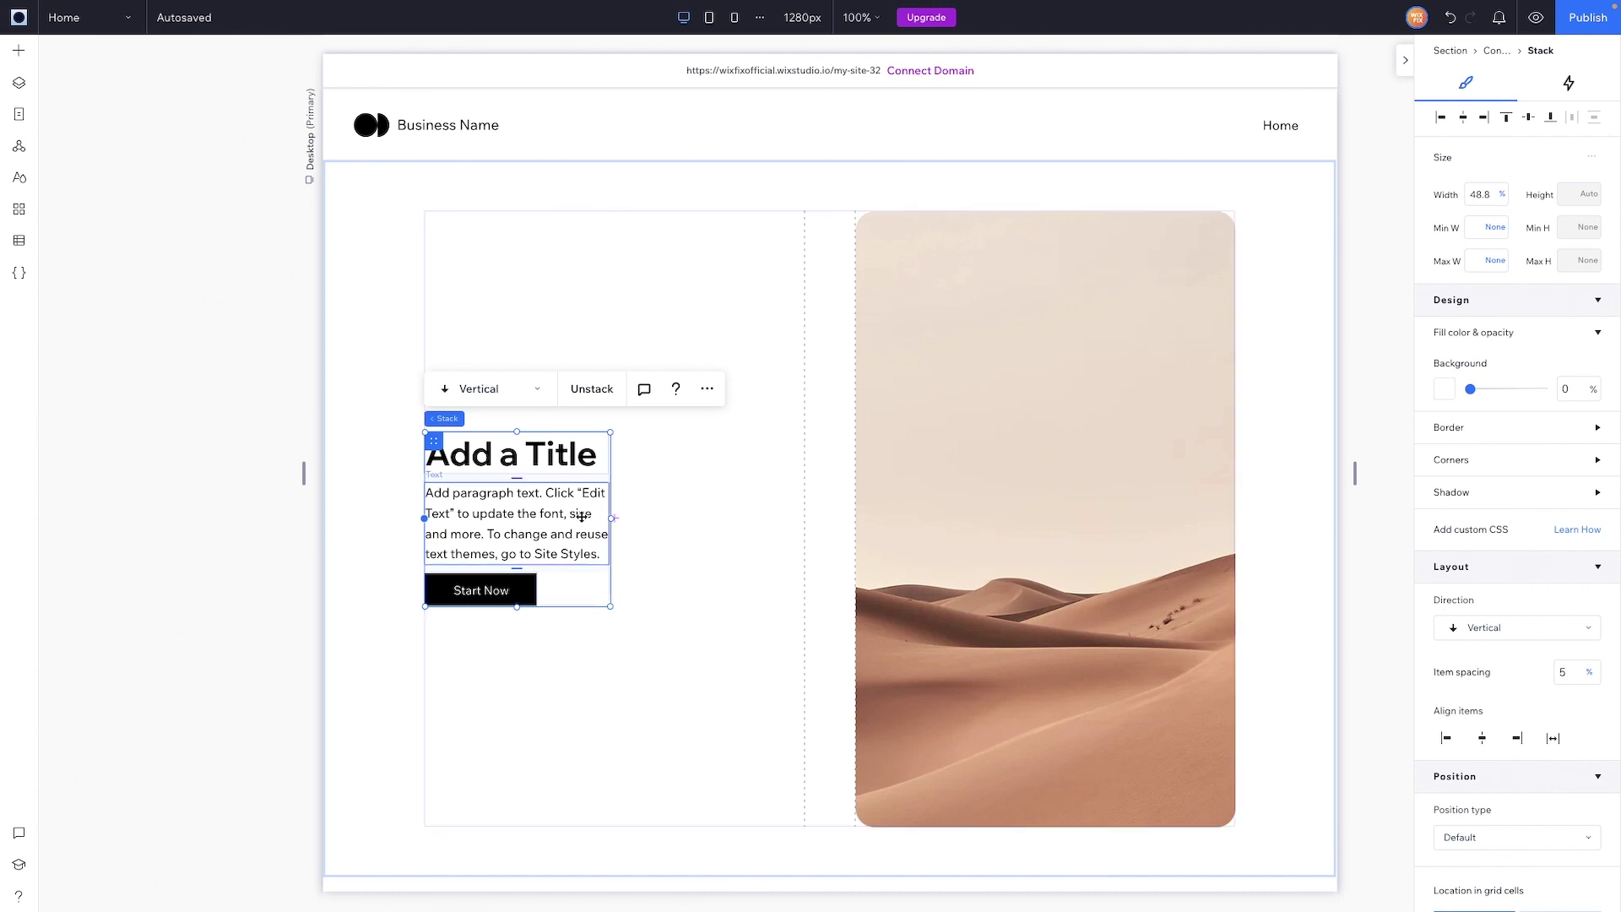
Widen the stack across its whole grid cell and shrink the Start Now button inside it
drag(613, 520, 807, 520)
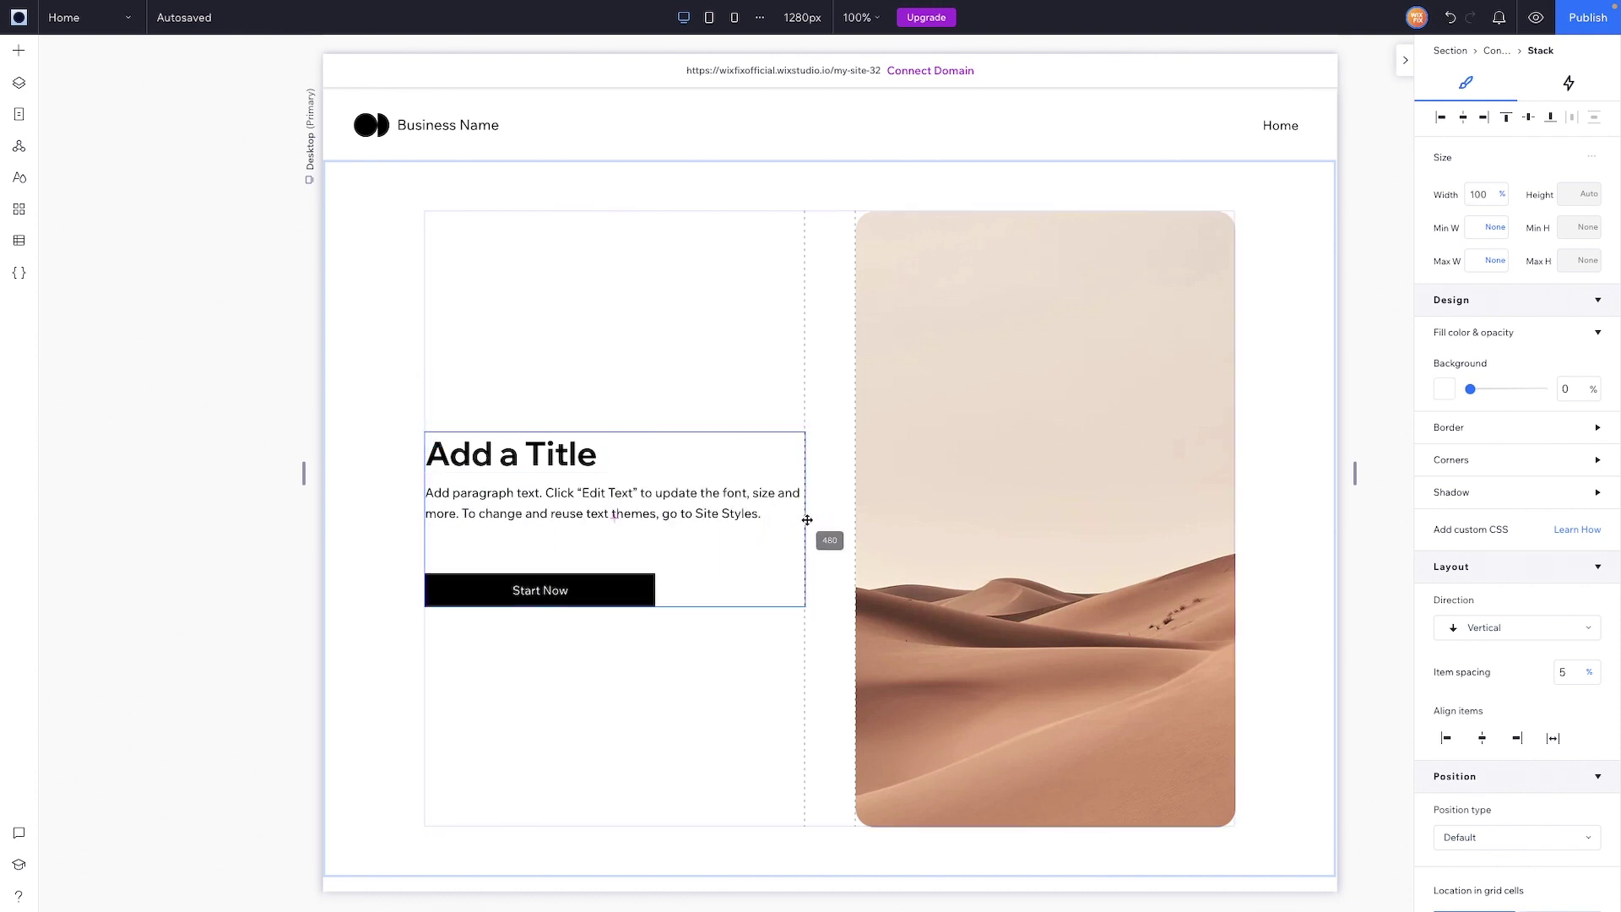
click(579, 587)
drag(585, 570, 479, 570)
click(625, 496)
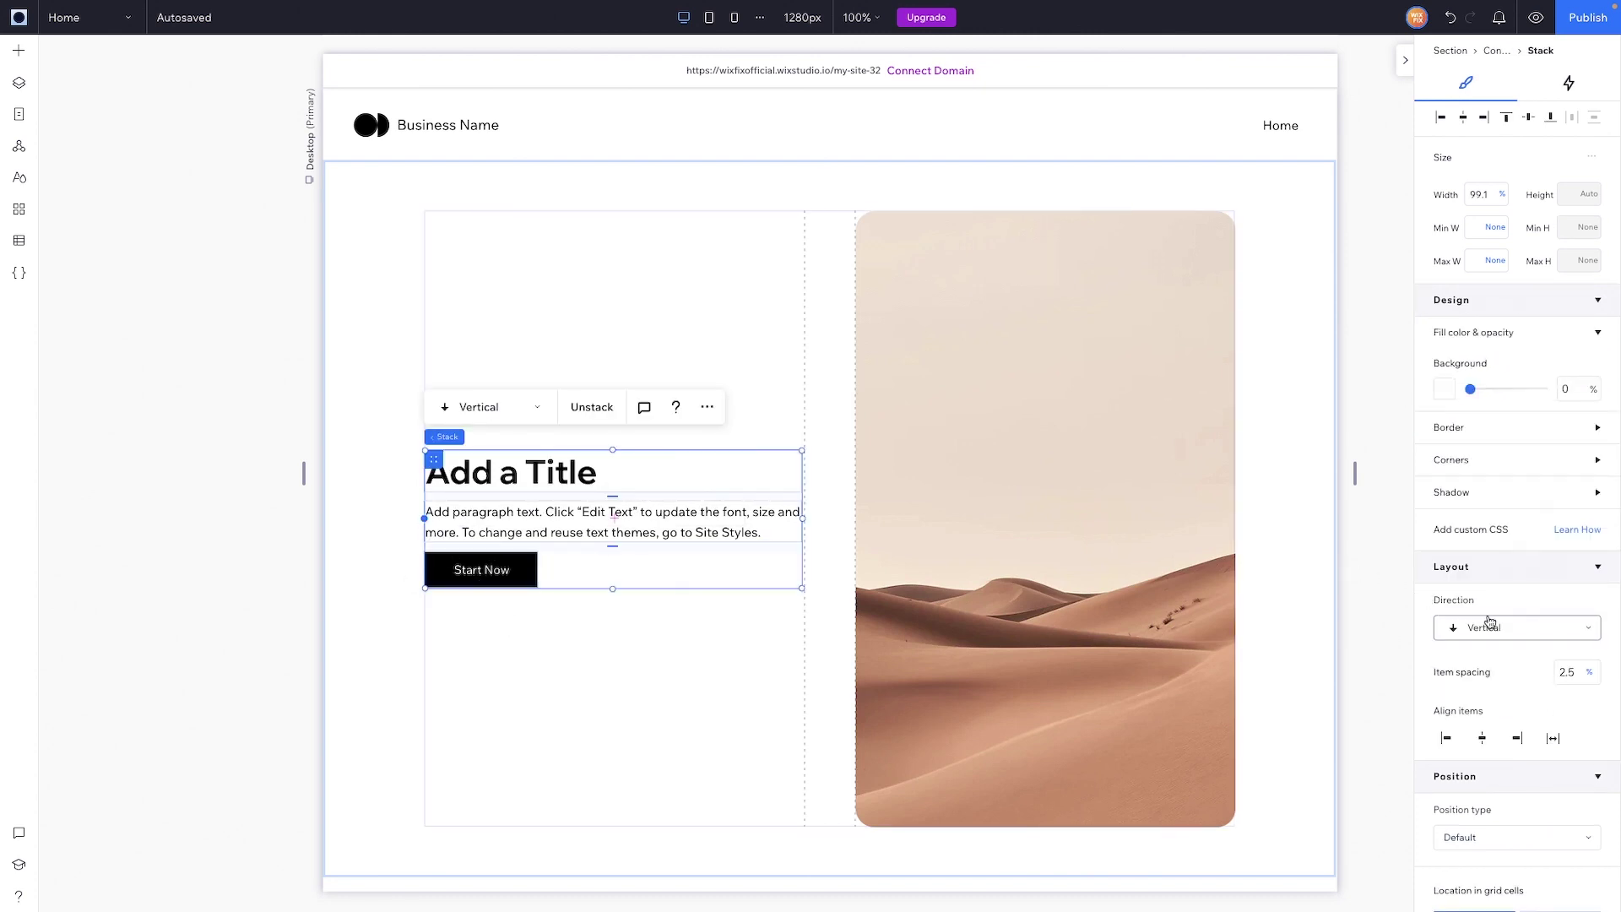
Set the stack's top and bottom margins to 15%
scroll(1484, 625, down, 5)
click(1528, 660)
text(15)
key(Return)
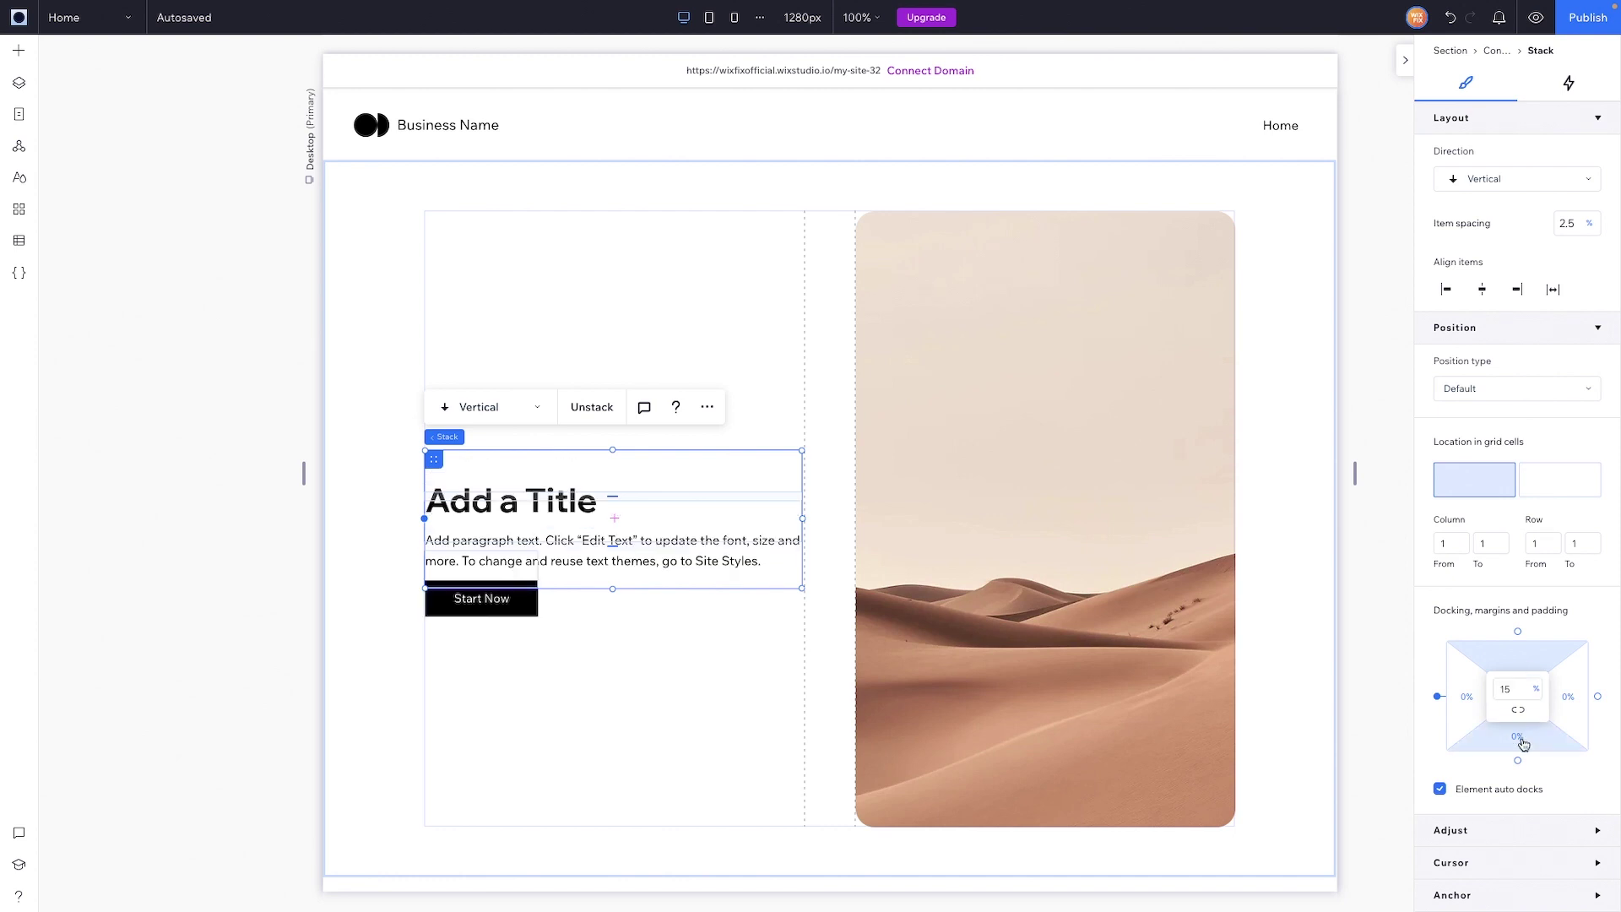
click(1523, 744)
text(15)
key(Return)
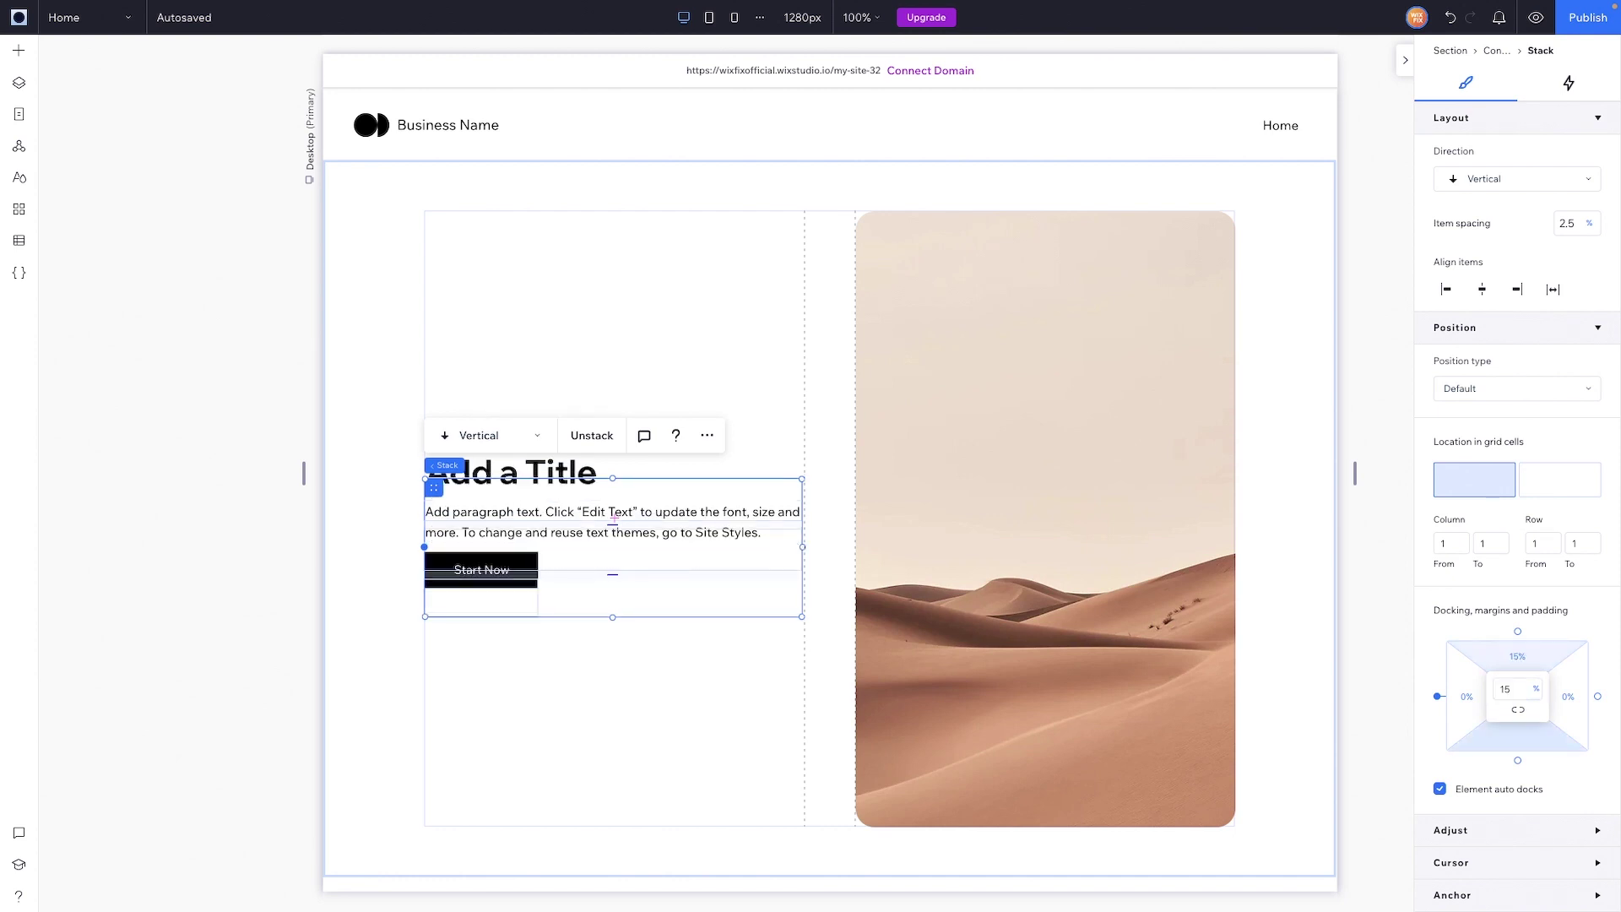
Change the minimum height of the container's grid row to Min content
click(791, 707)
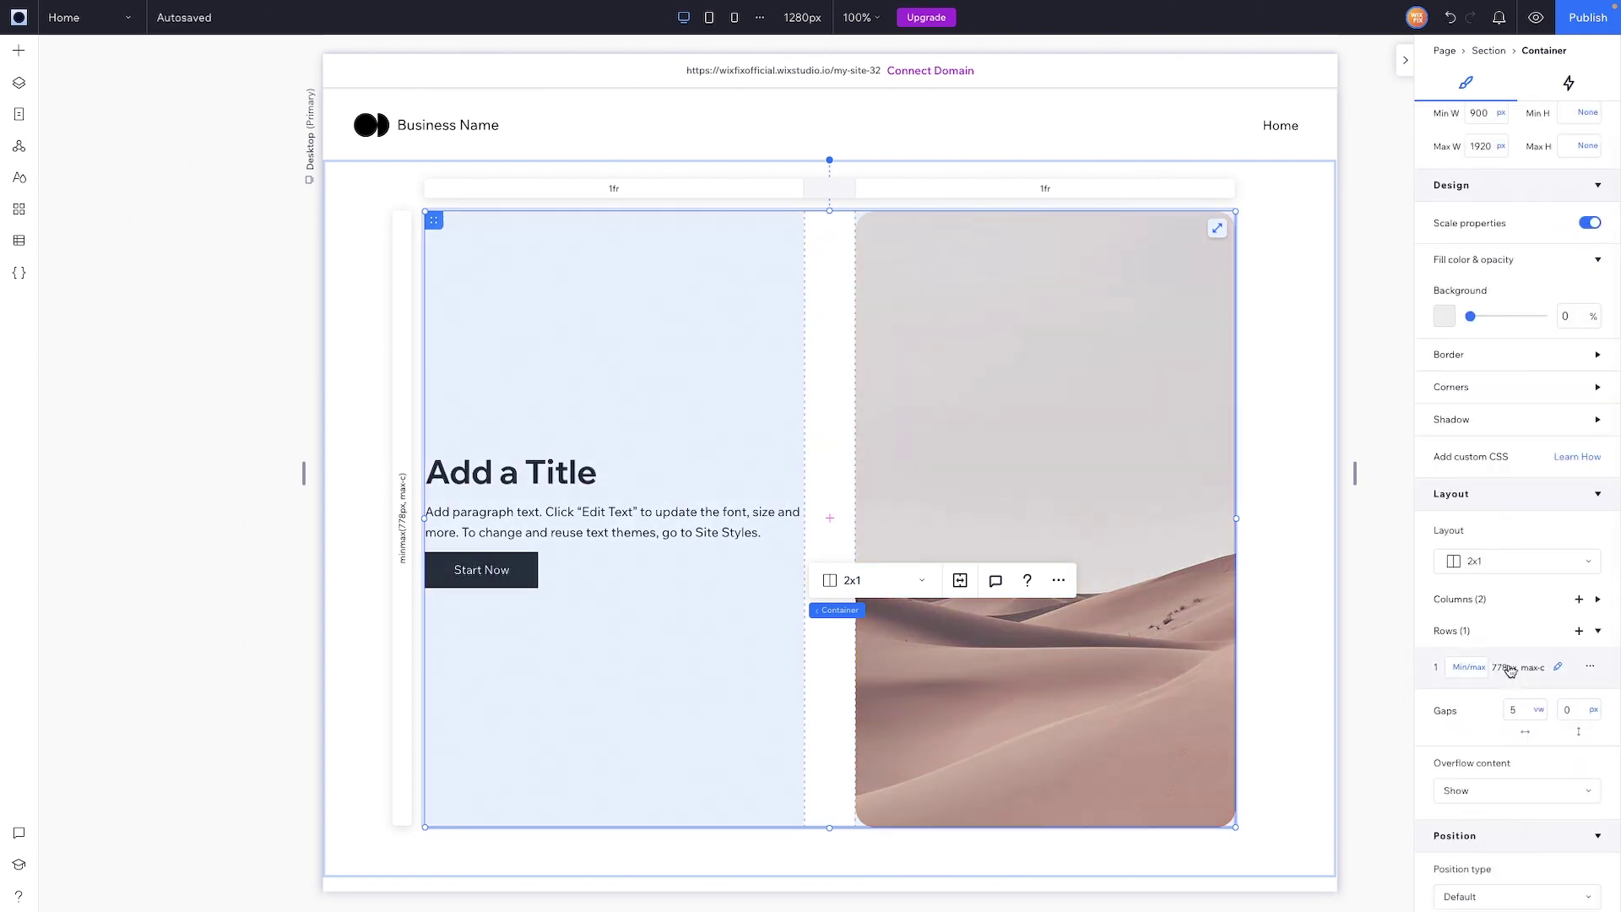
click(1509, 670)
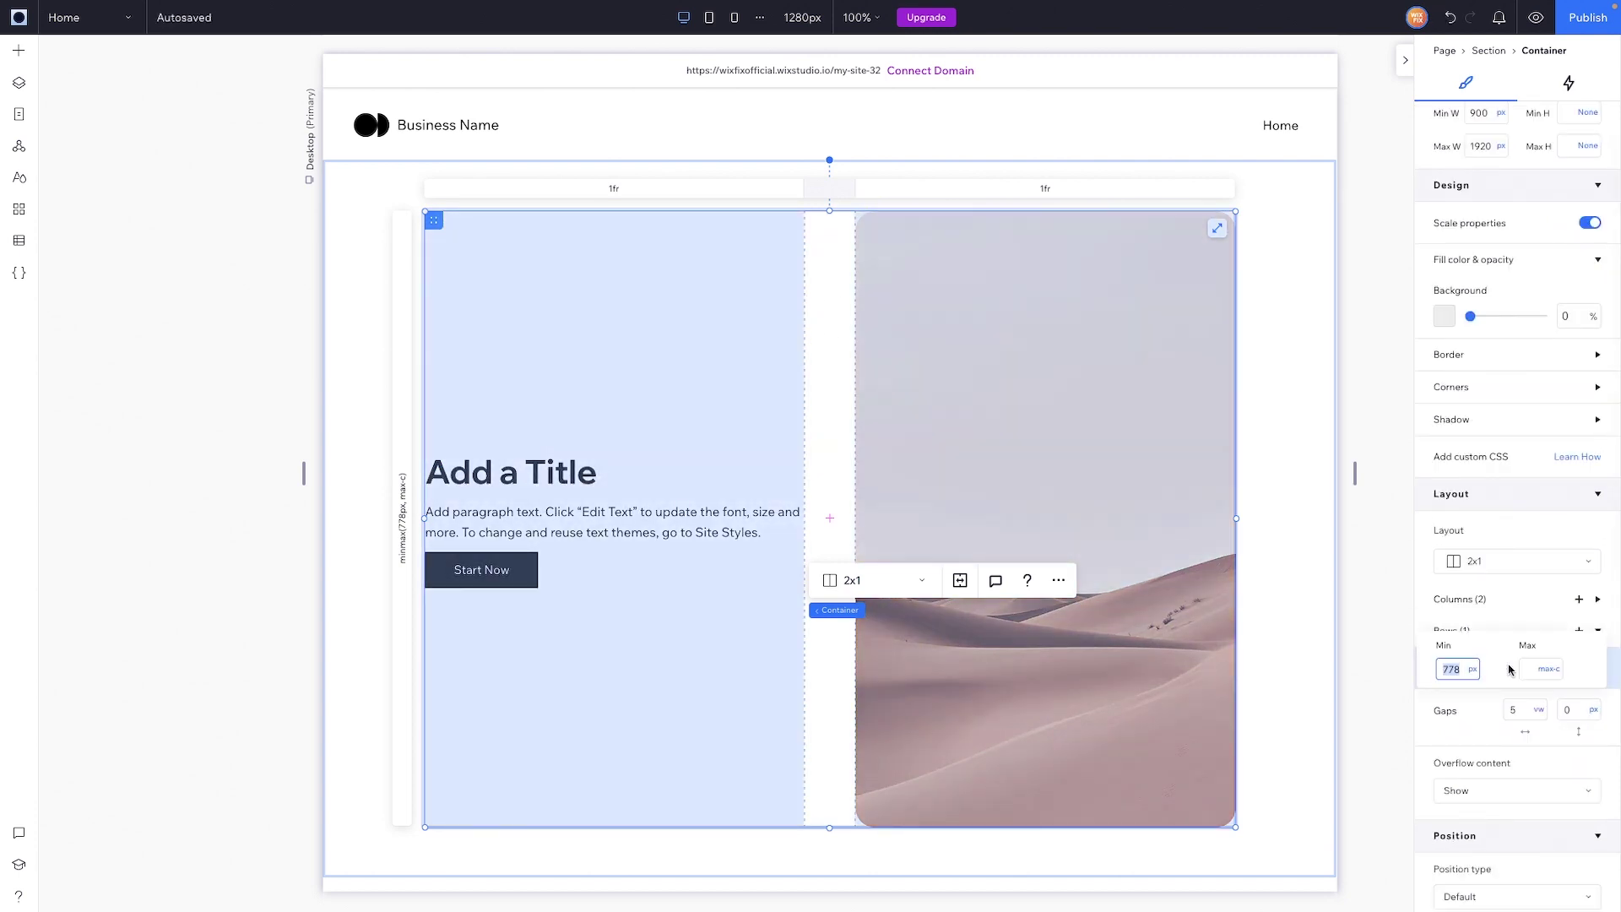
click(1473, 673)
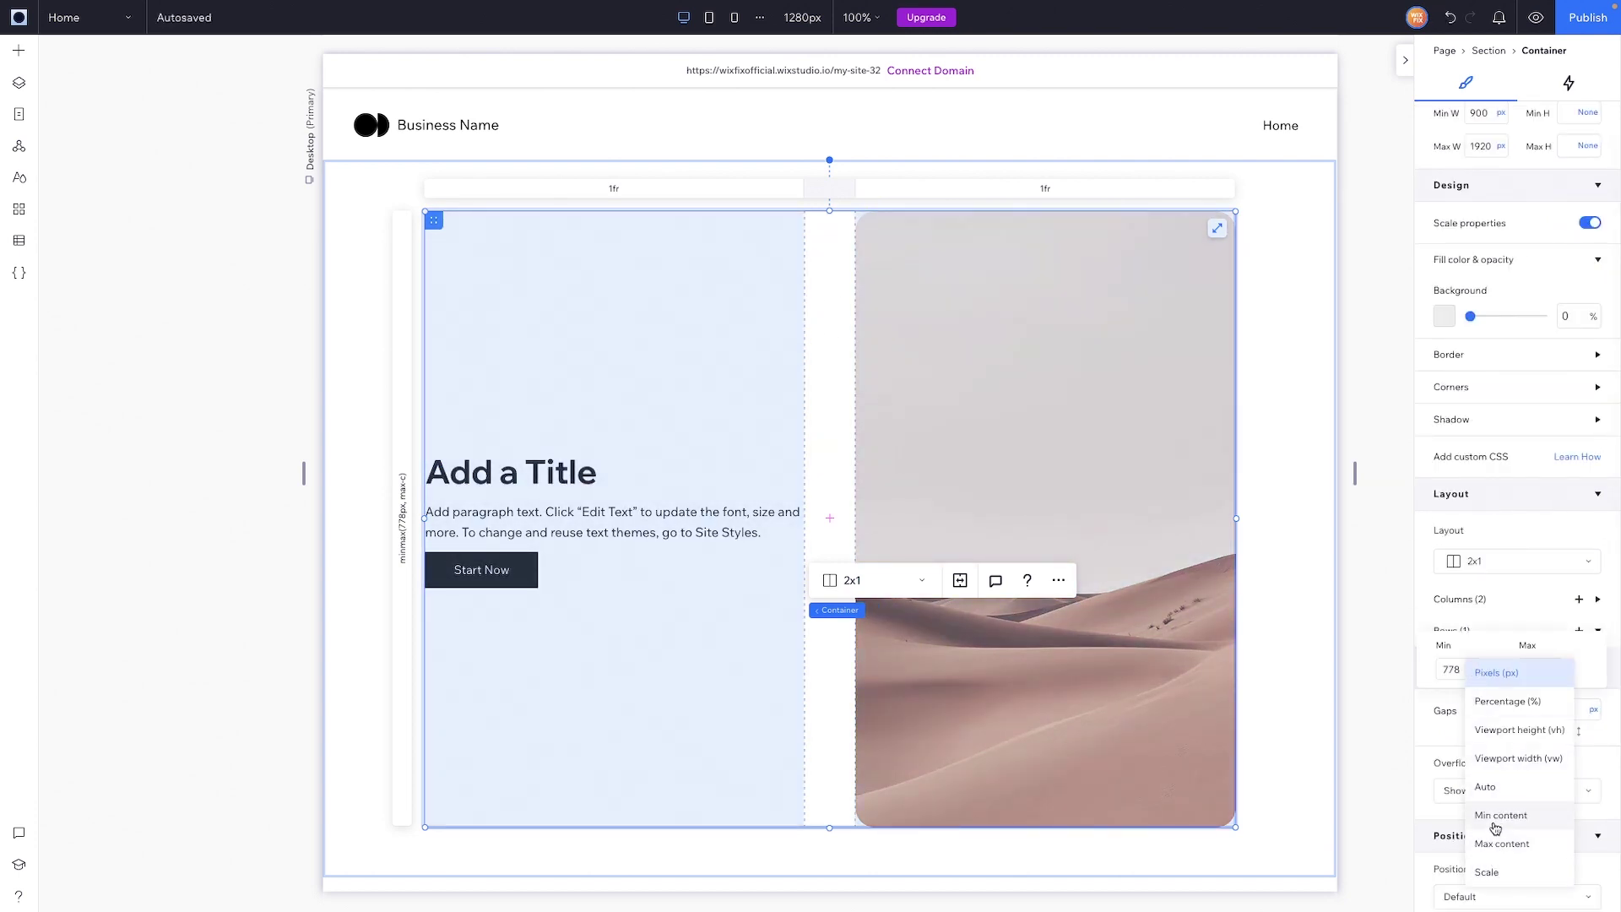
click(1495, 825)
Set the stack's top and bottom margins to 30% and shrink the section's height to fit around the container
click(595, 314)
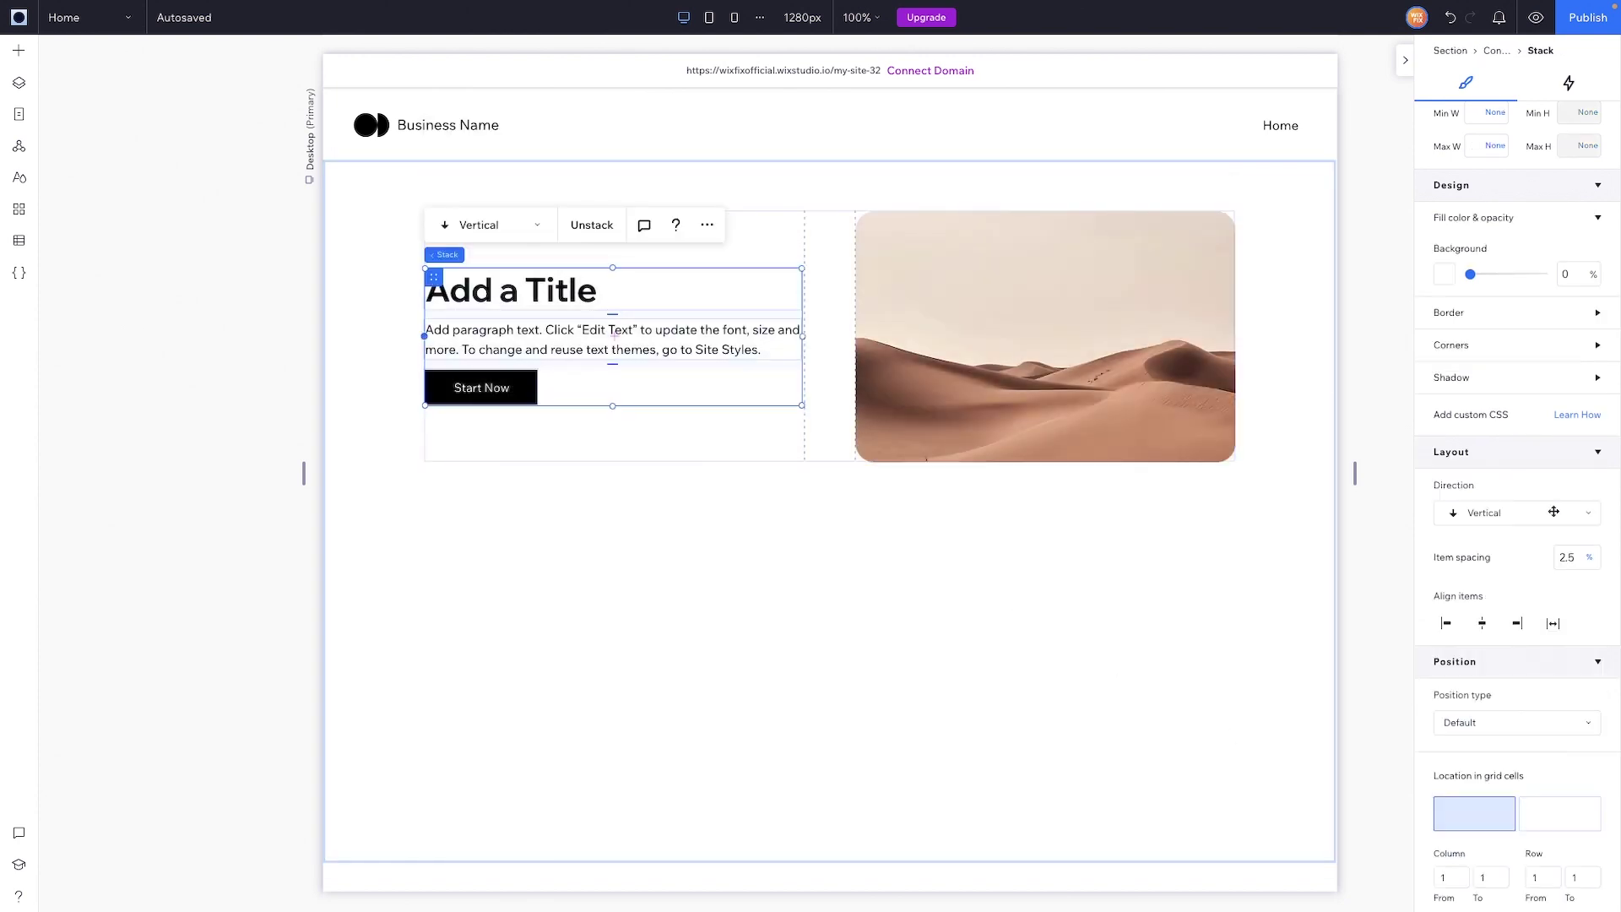
scroll(1554, 517, down, 1)
click(1541, 680)
text(30)
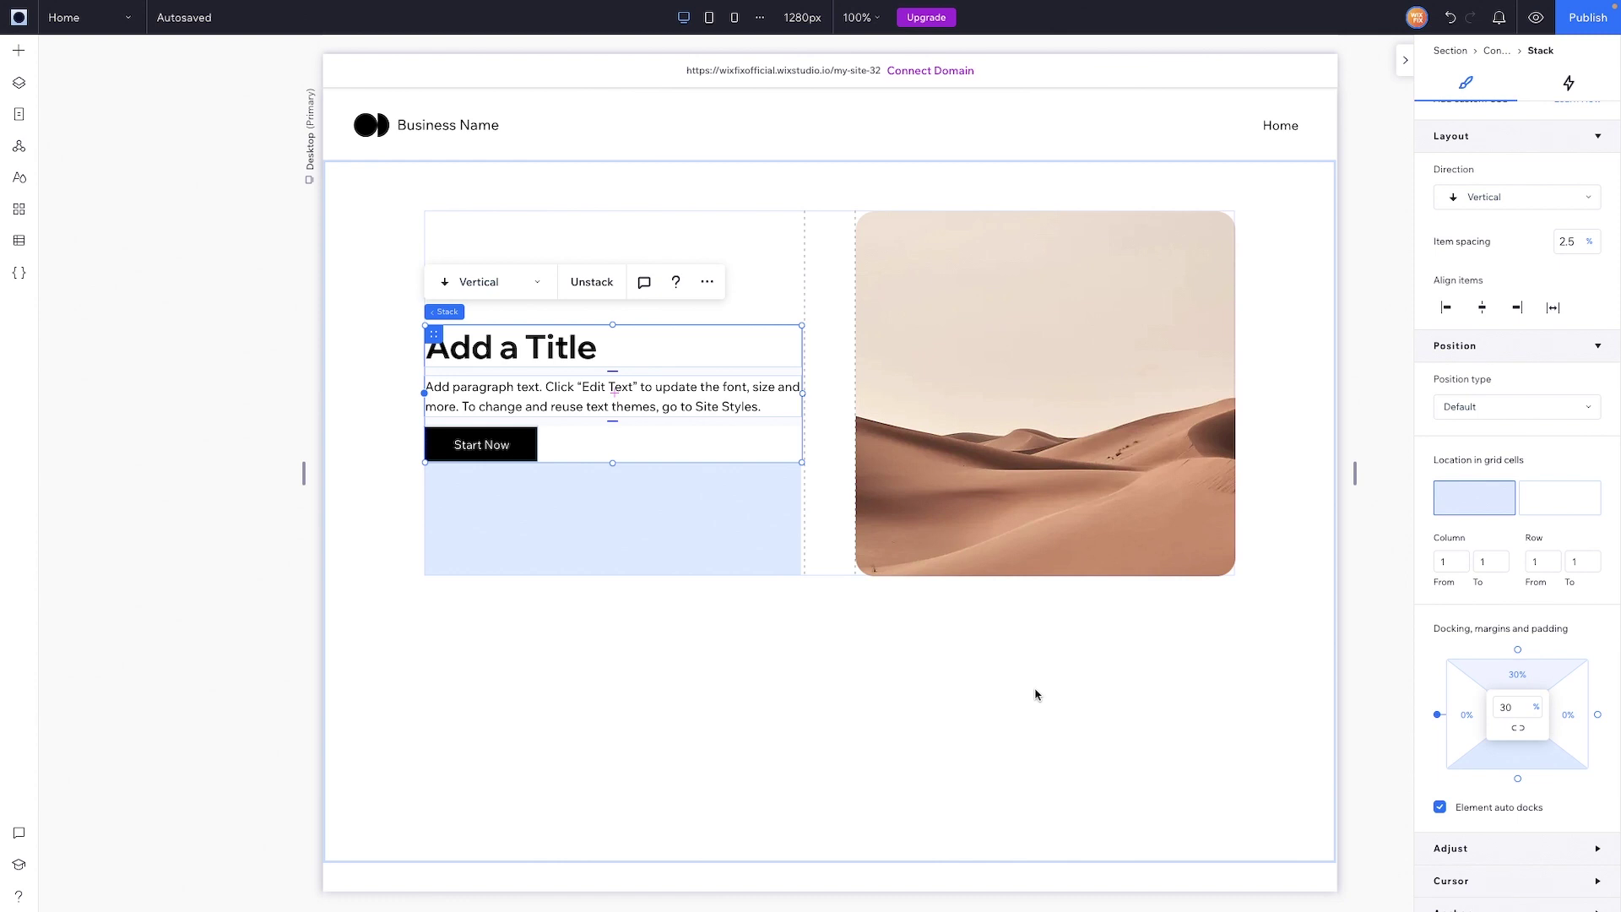
click(1037, 694)
drag(941, 863, 911, 544)
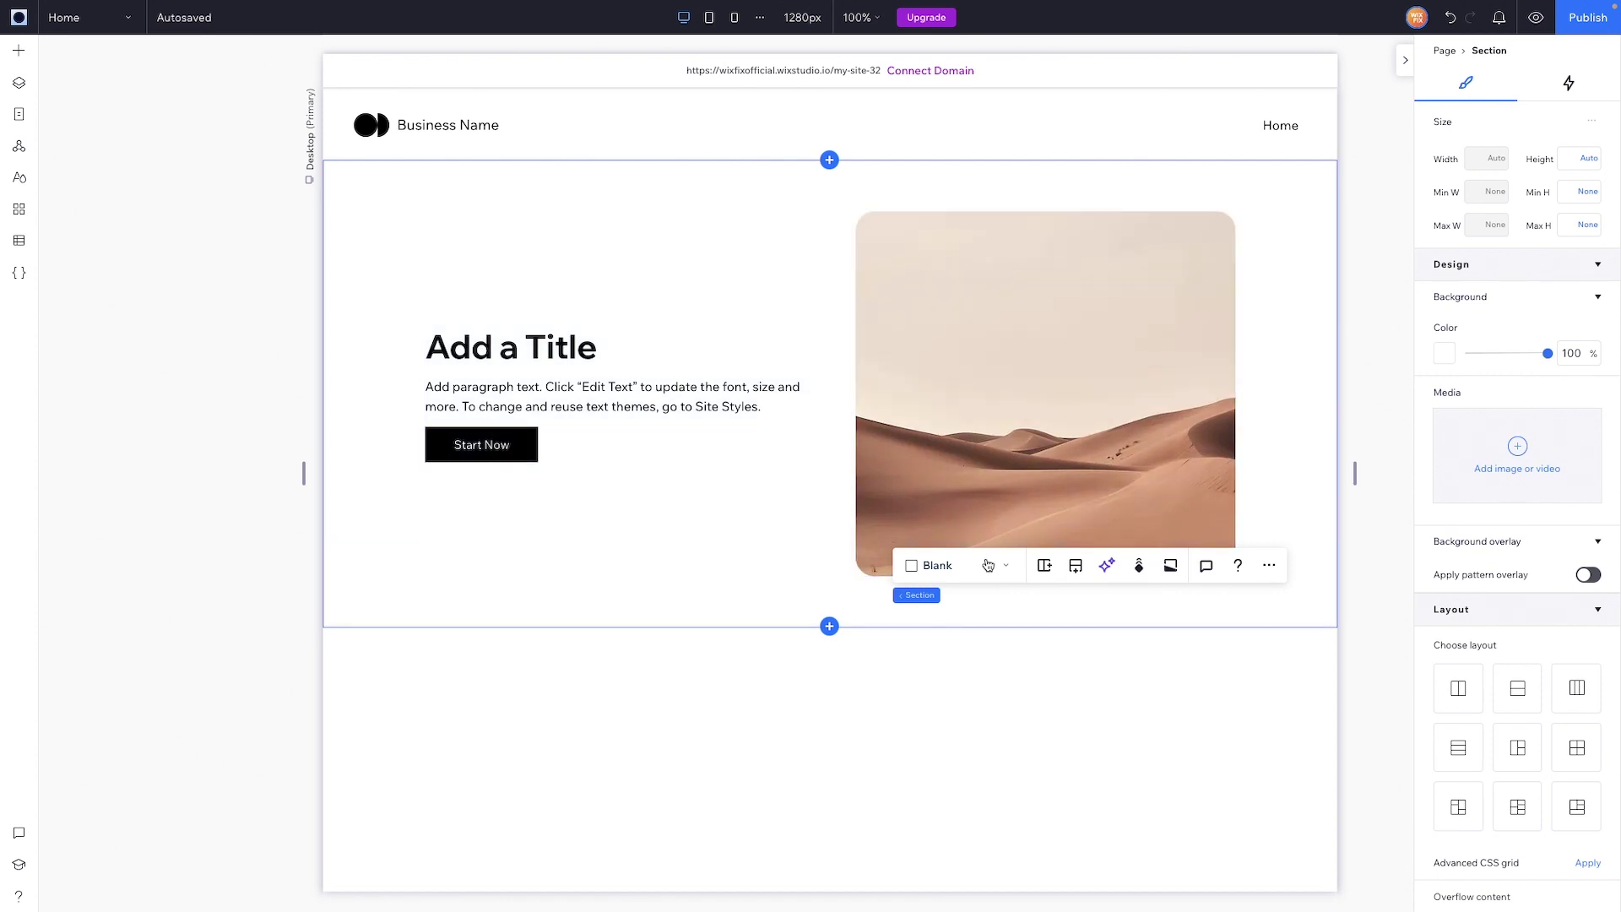
At the tablet breakpoint, add a second row to the container's grid and place the image in it
click(709, 18)
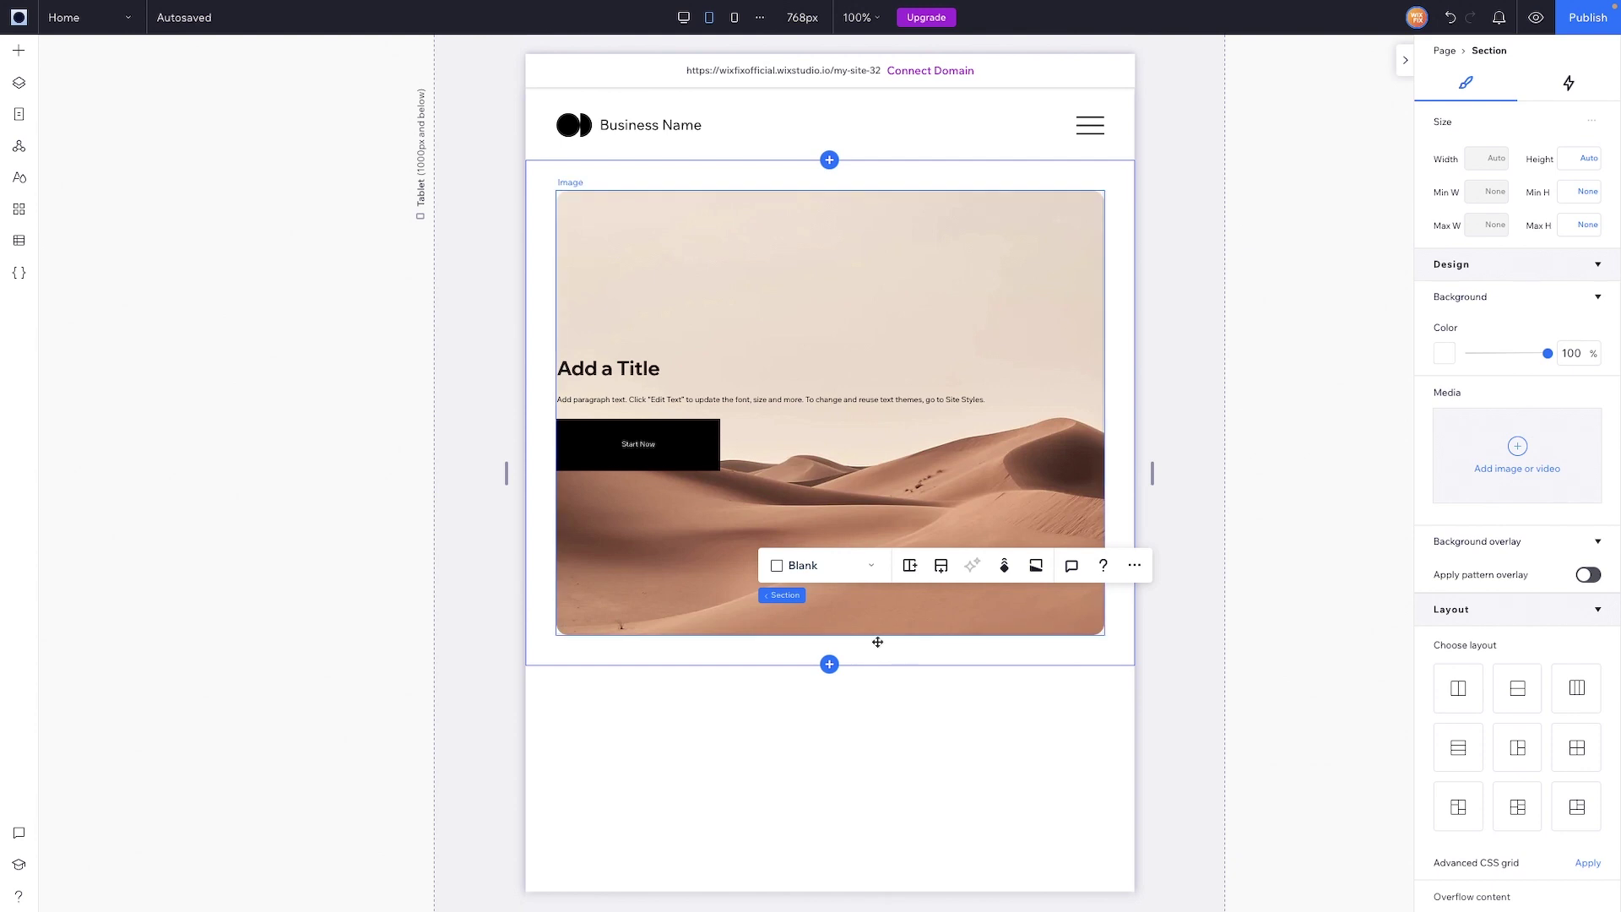
click(1092, 243)
click(771, 228)
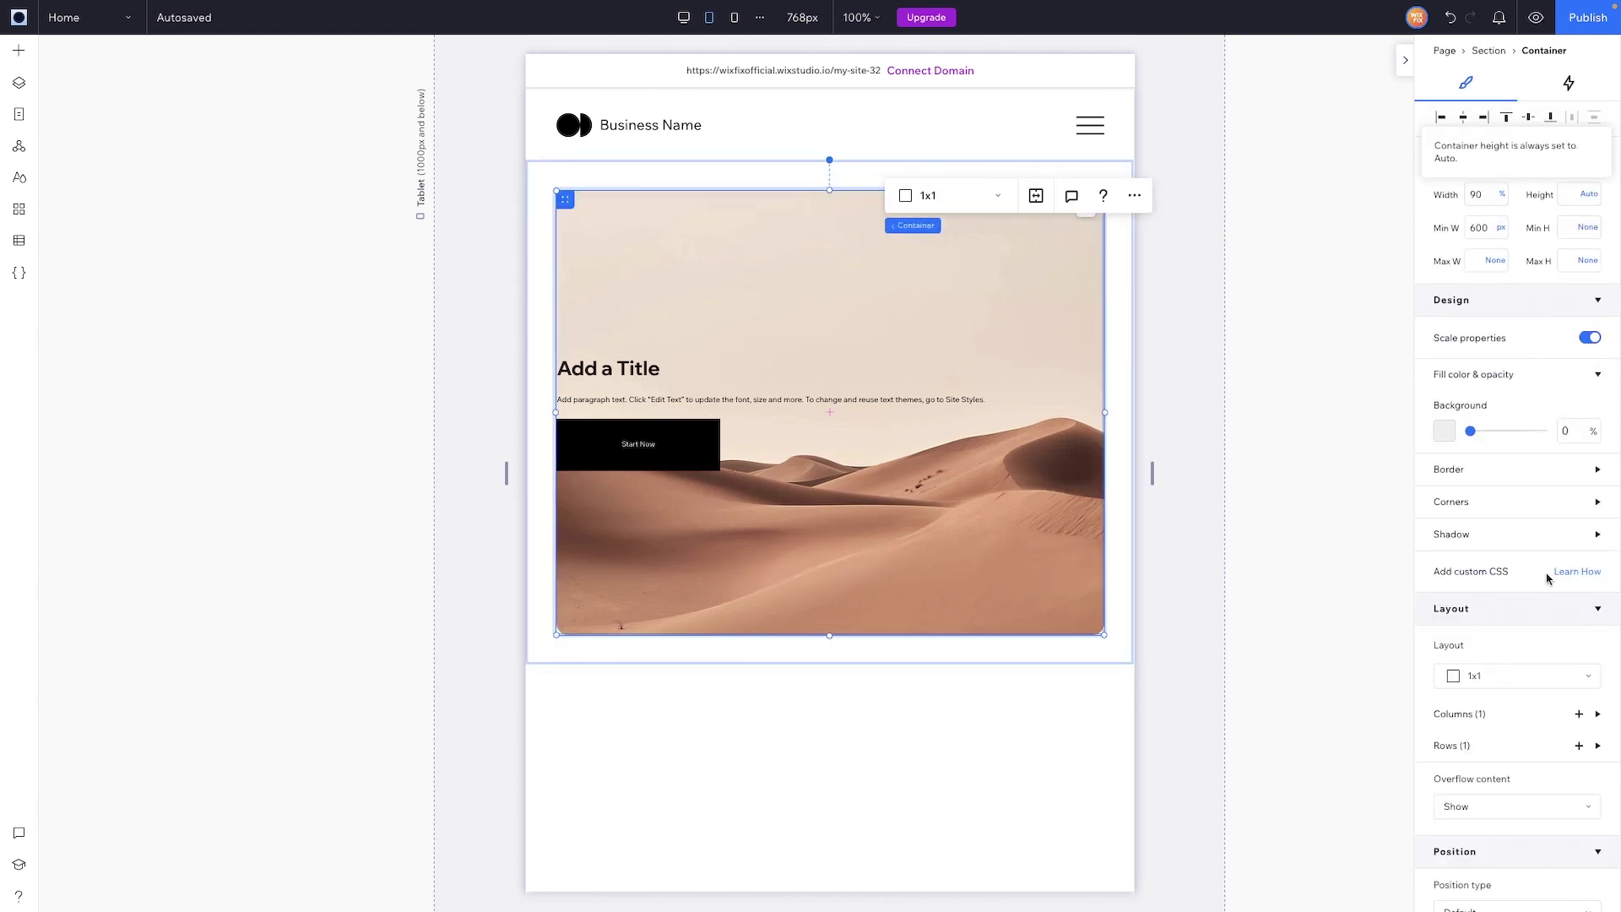
click(1580, 749)
click(874, 529)
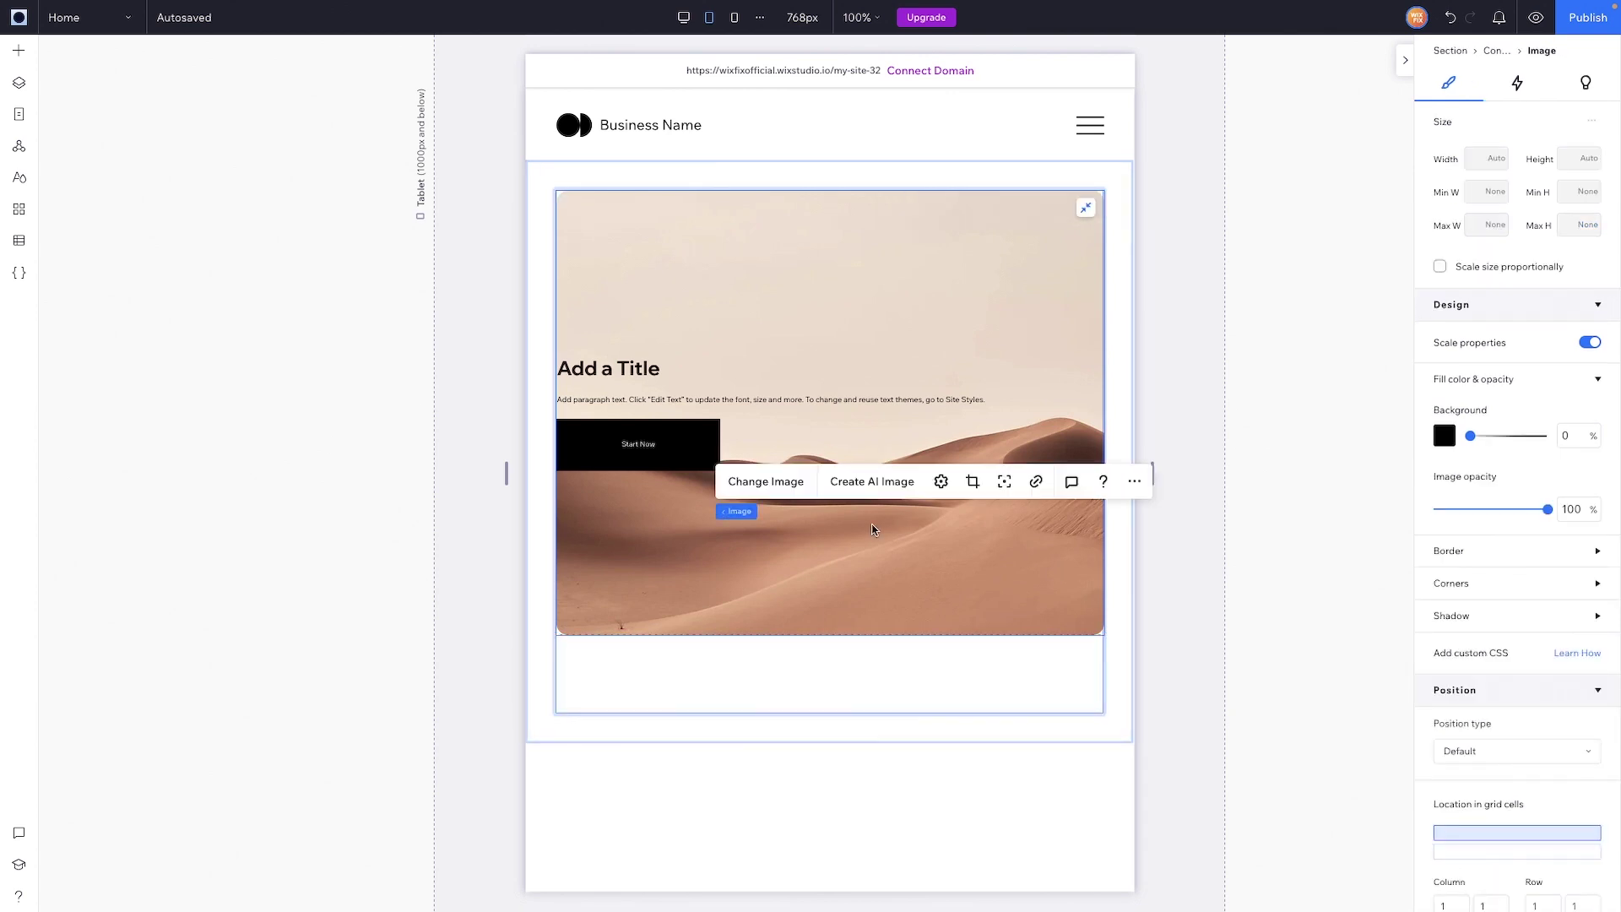
click(1487, 854)
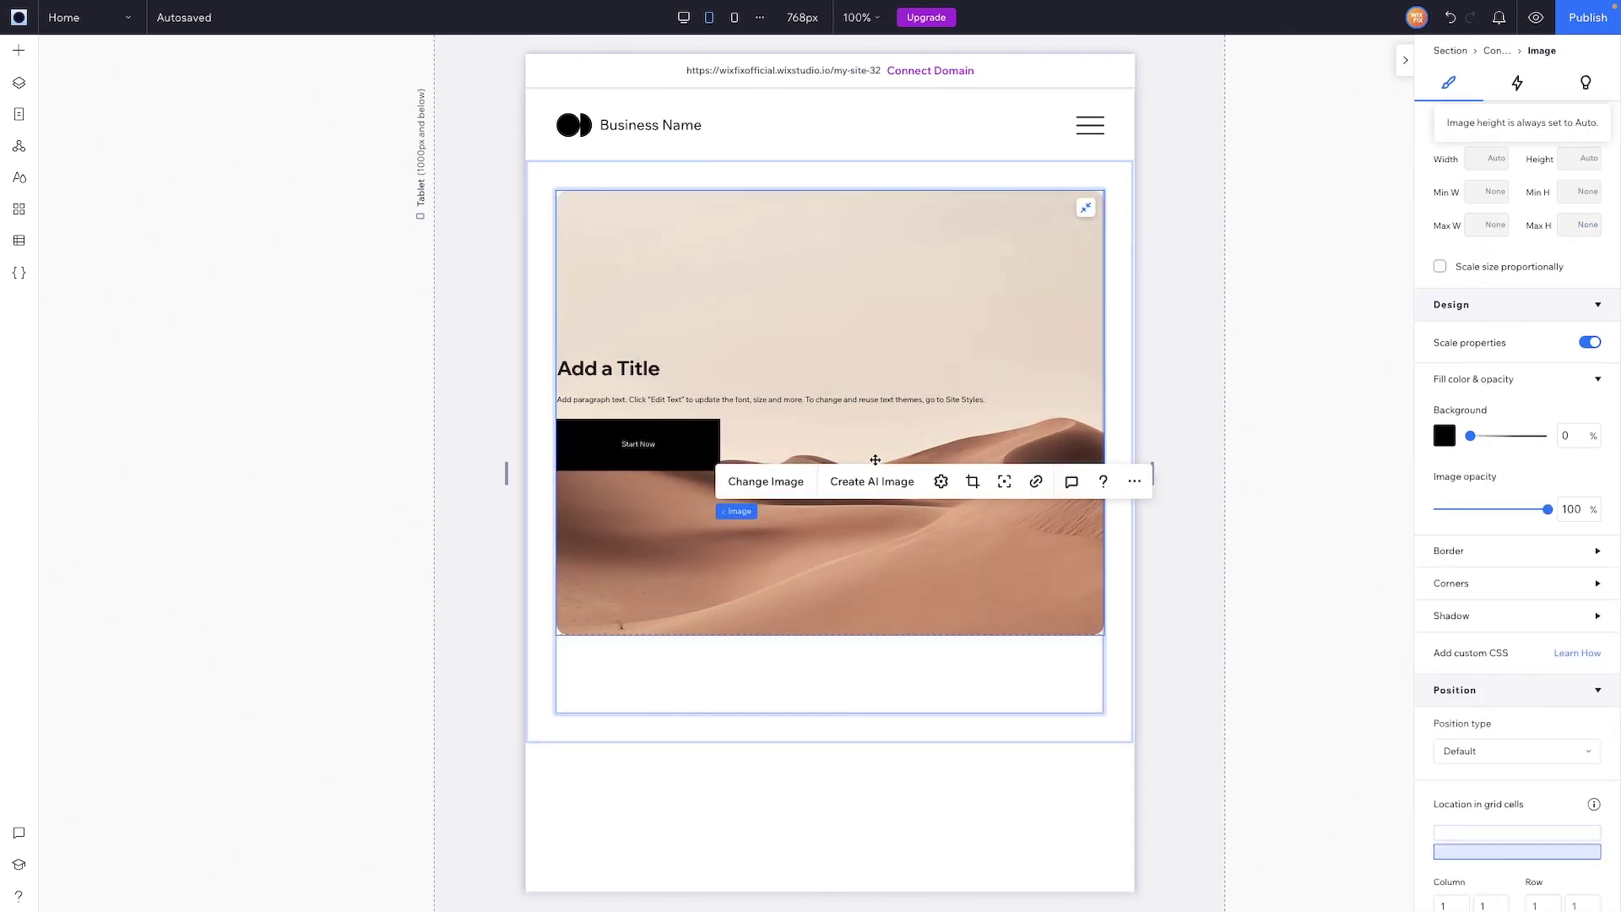
Center the items of the title, paragraph and button stack horizontally for tablet
click(674, 409)
scroll(1544, 679, down, 3)
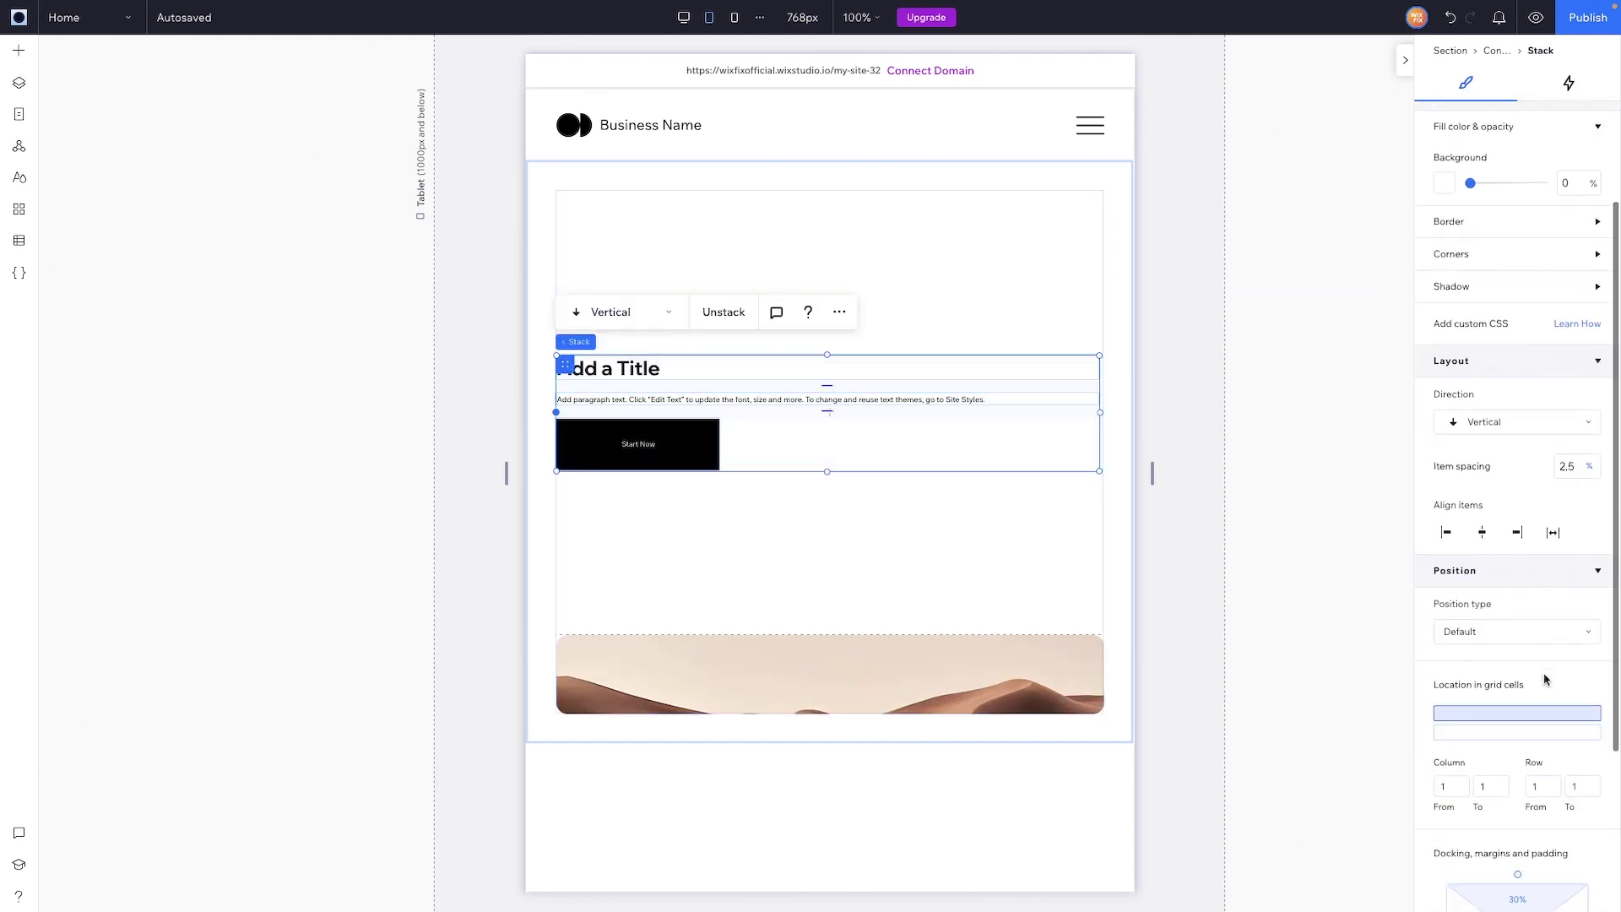
scroll(1545, 680, down, 1)
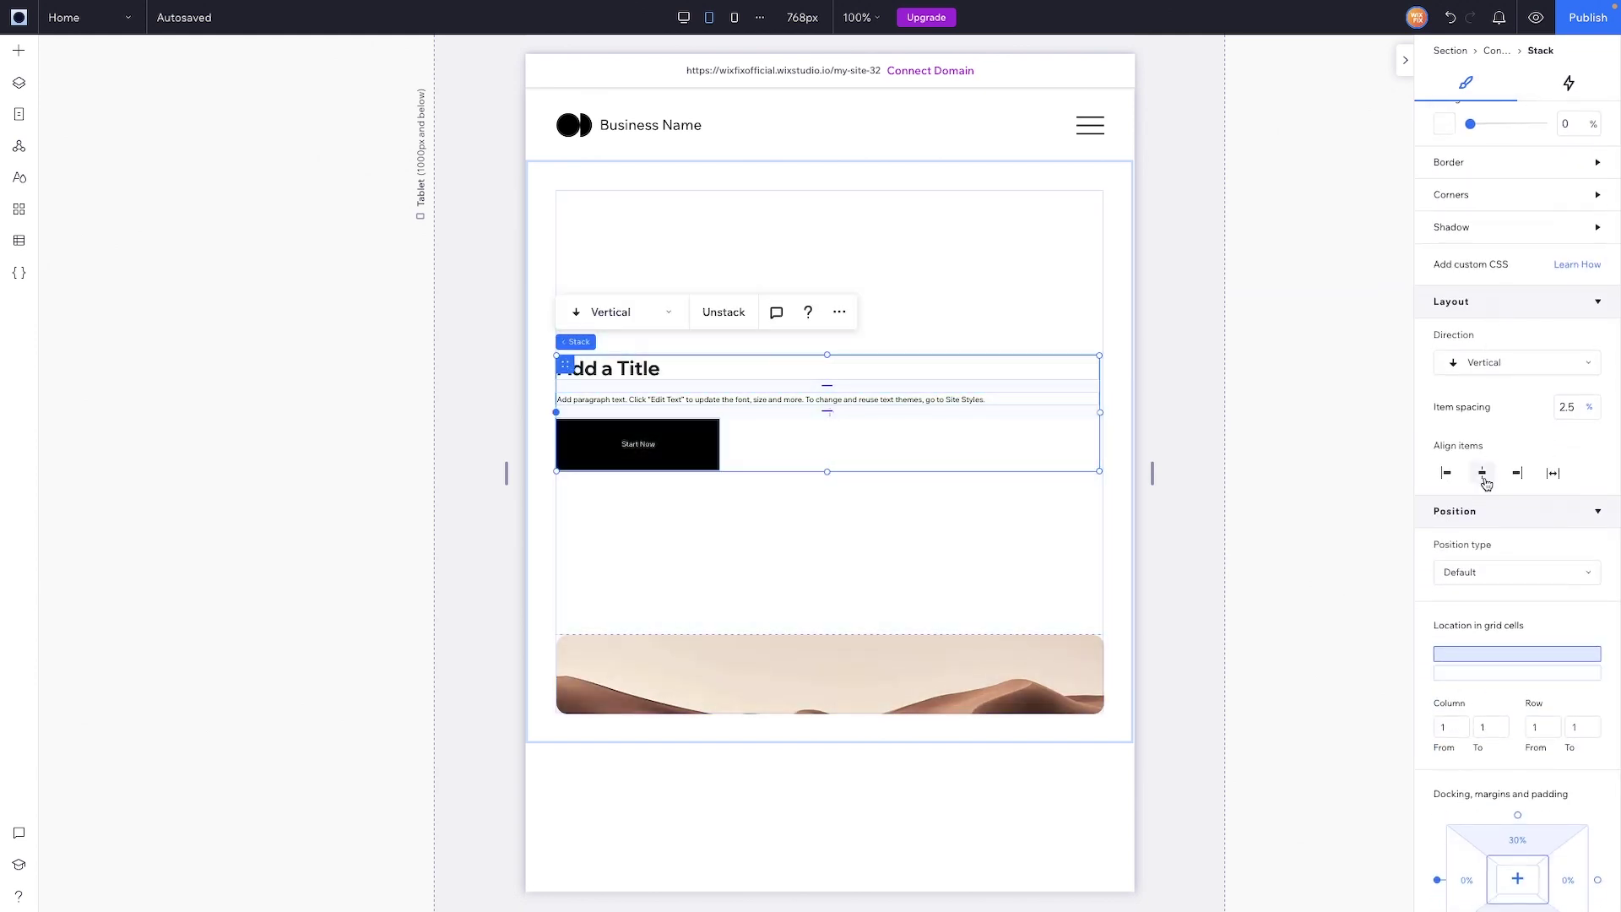
click(1484, 480)
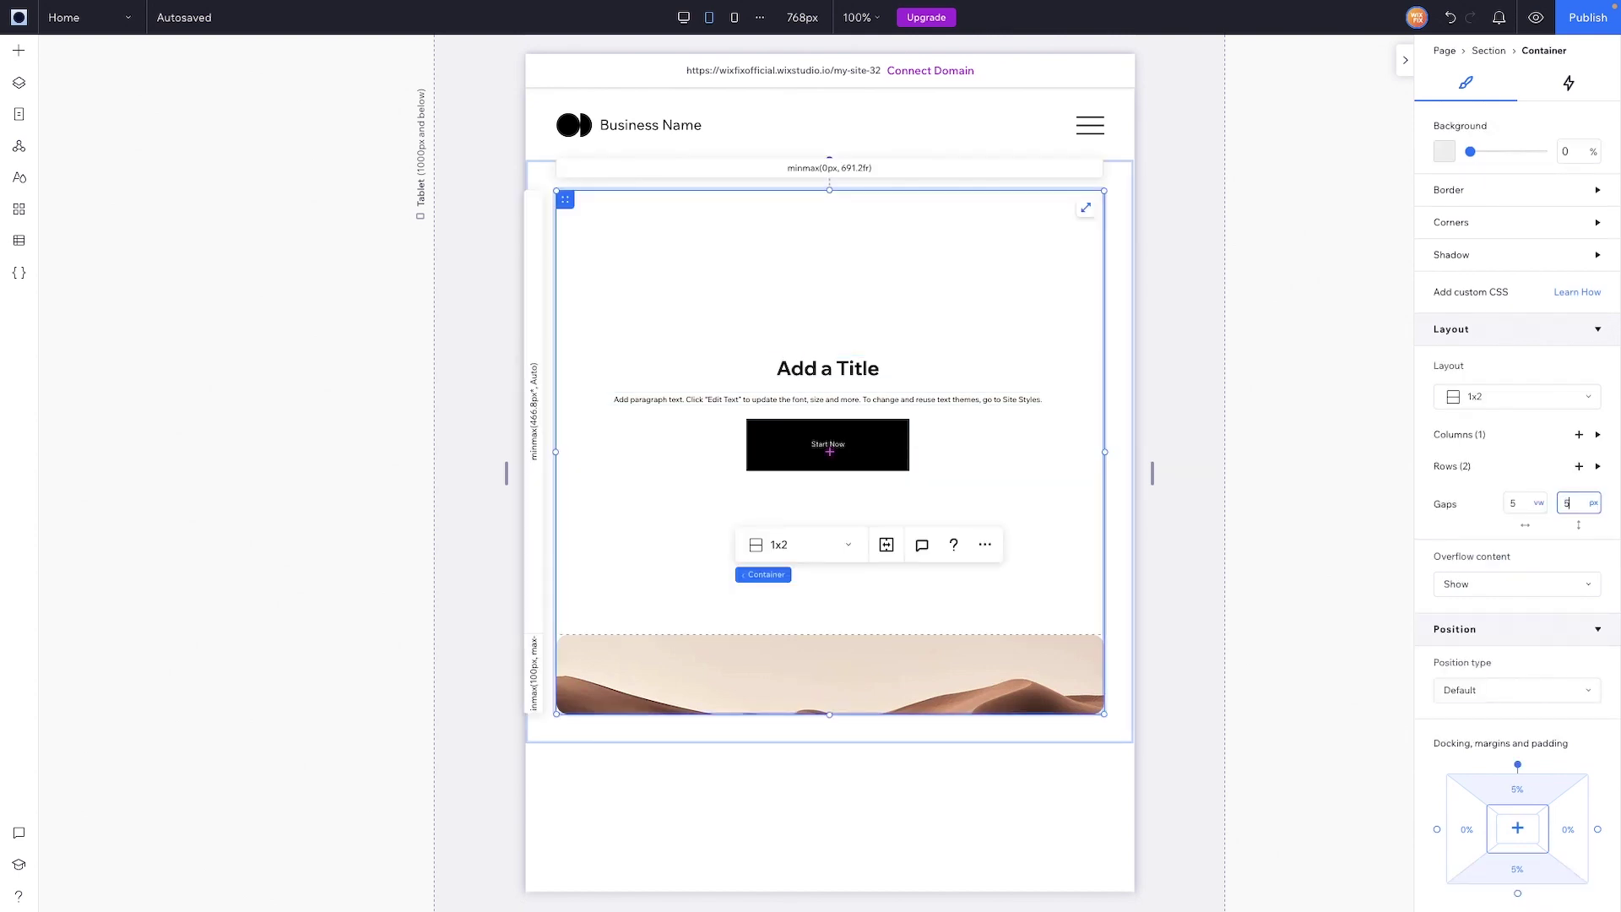
Set the container's row gap to 5 vw and the second row's minimum height to 50 vh
text(vw)
key(Return)
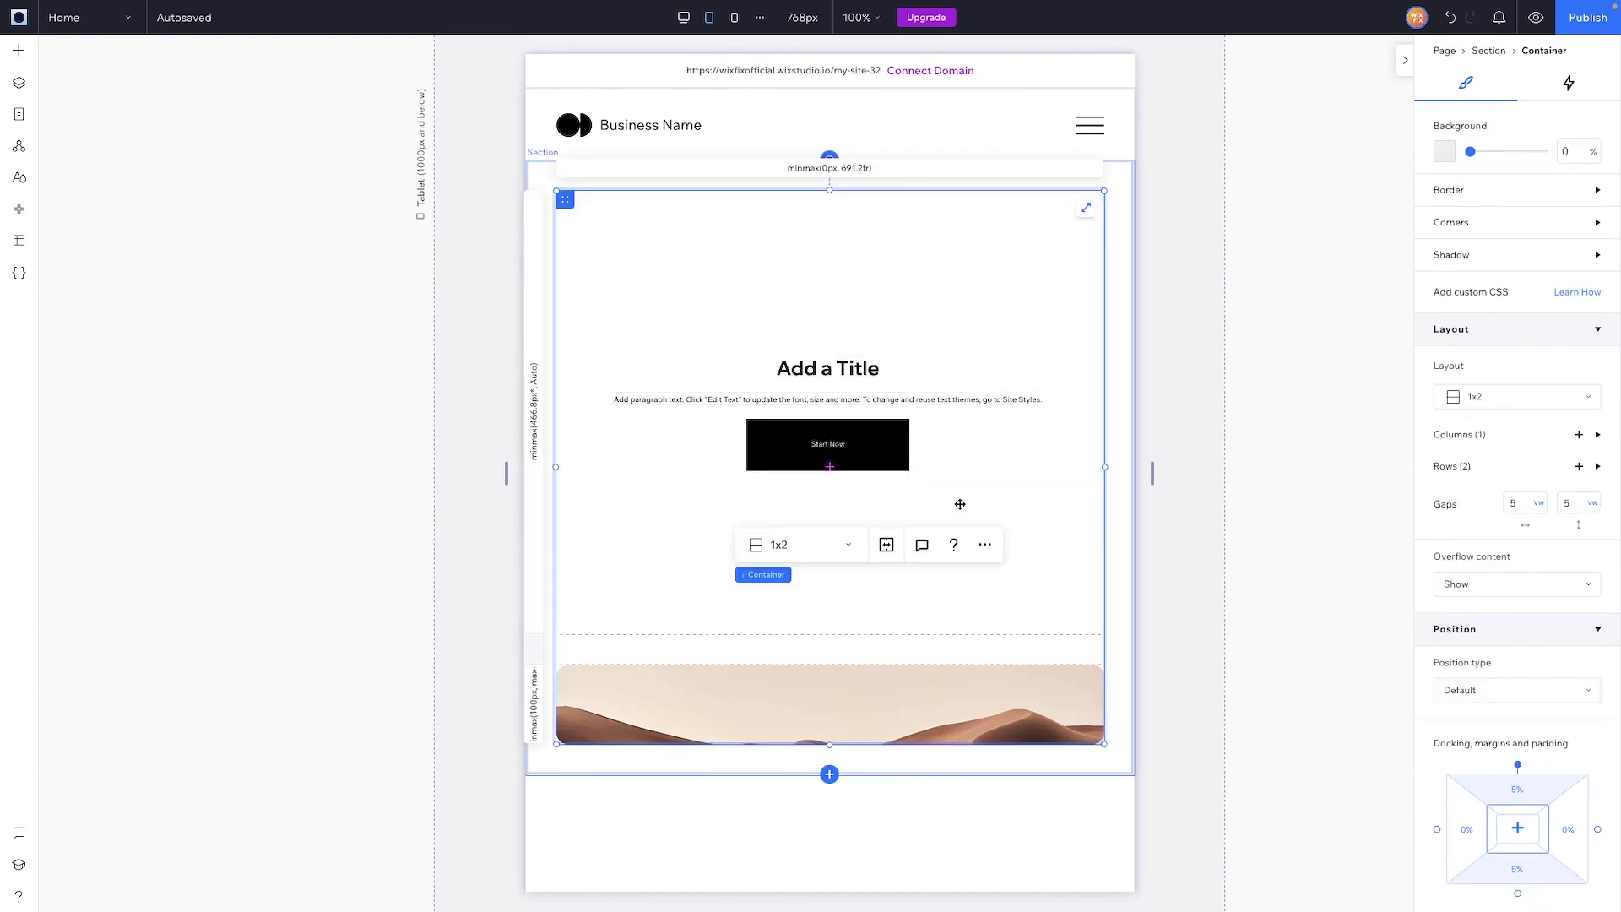
click(532, 710)
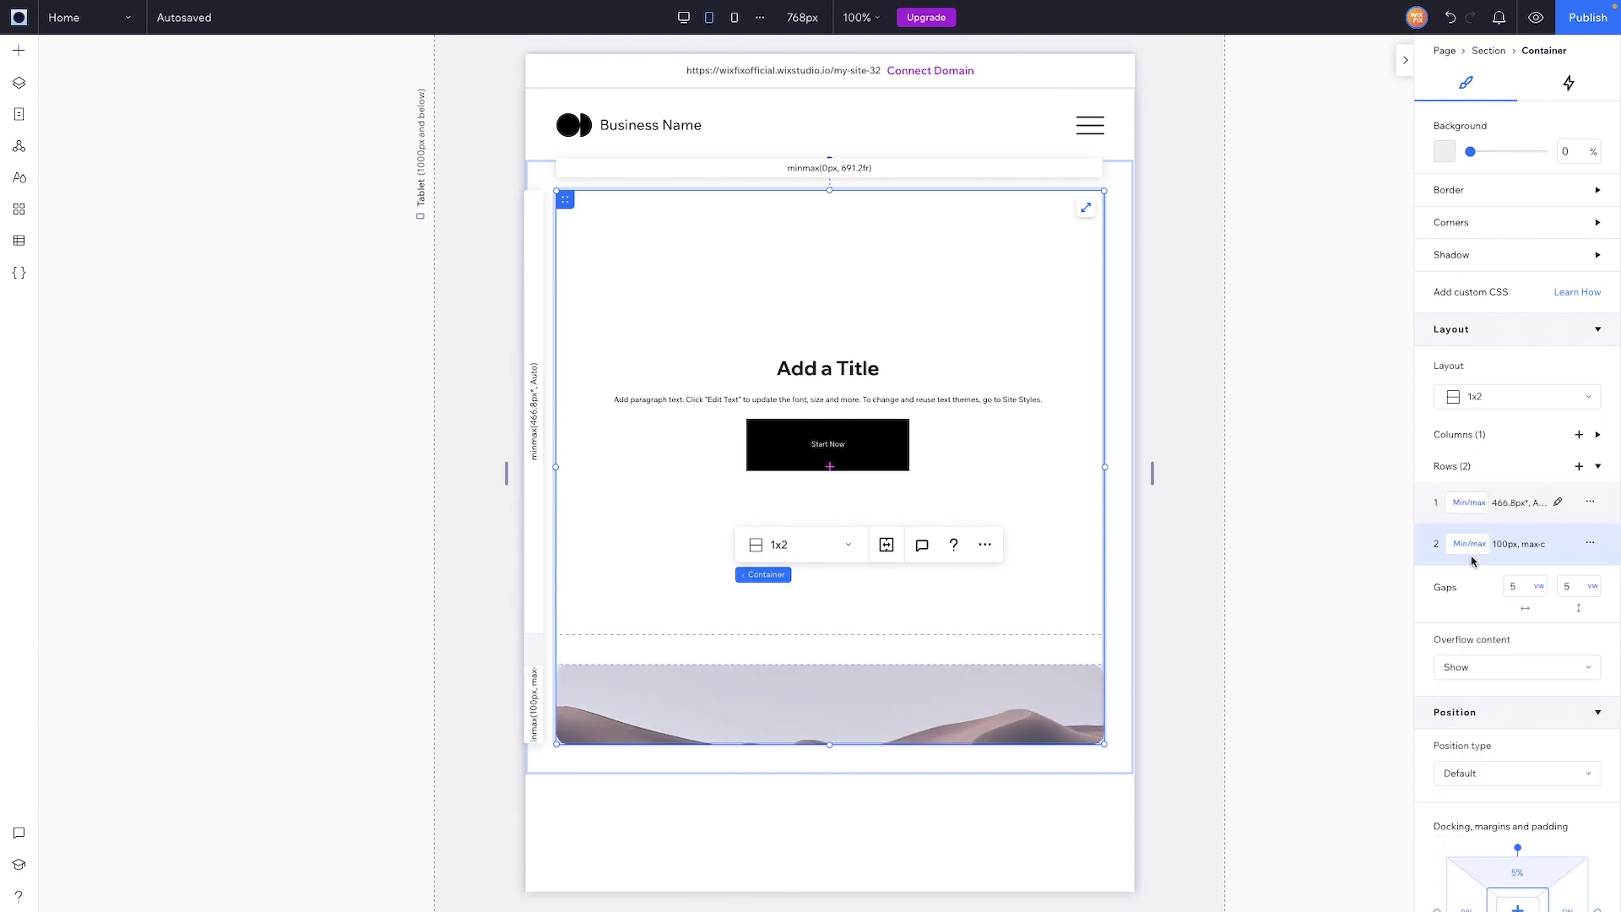
click(1503, 543)
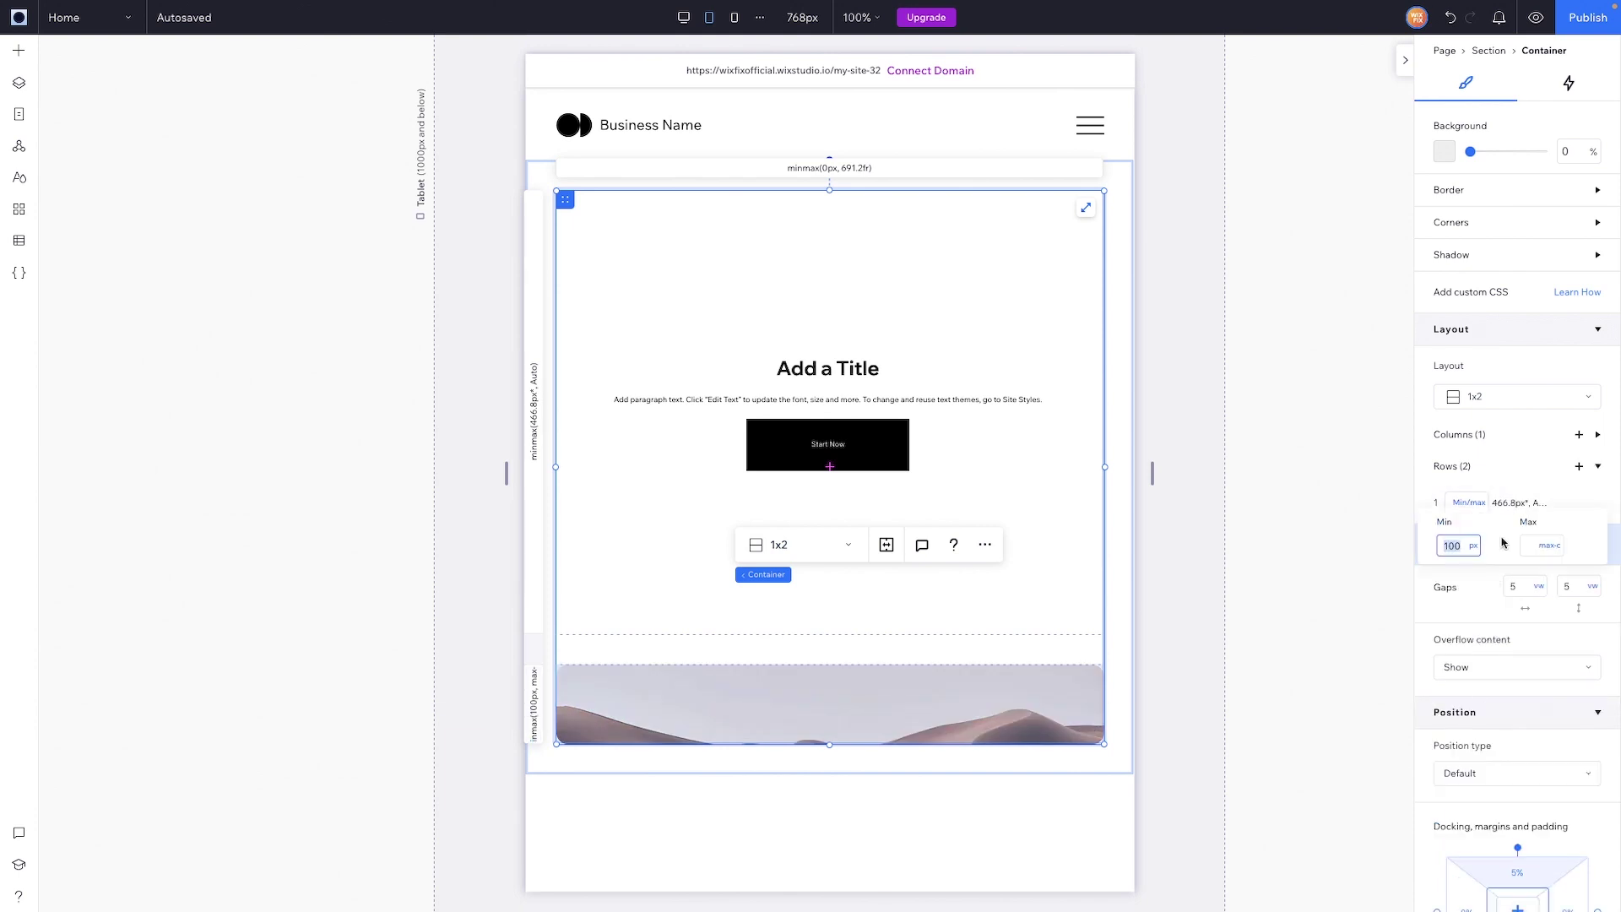
text(50vh)
key(Return)
Change the minimum height of the container's first grid row to Min content
scroll(746, 646, down, 1)
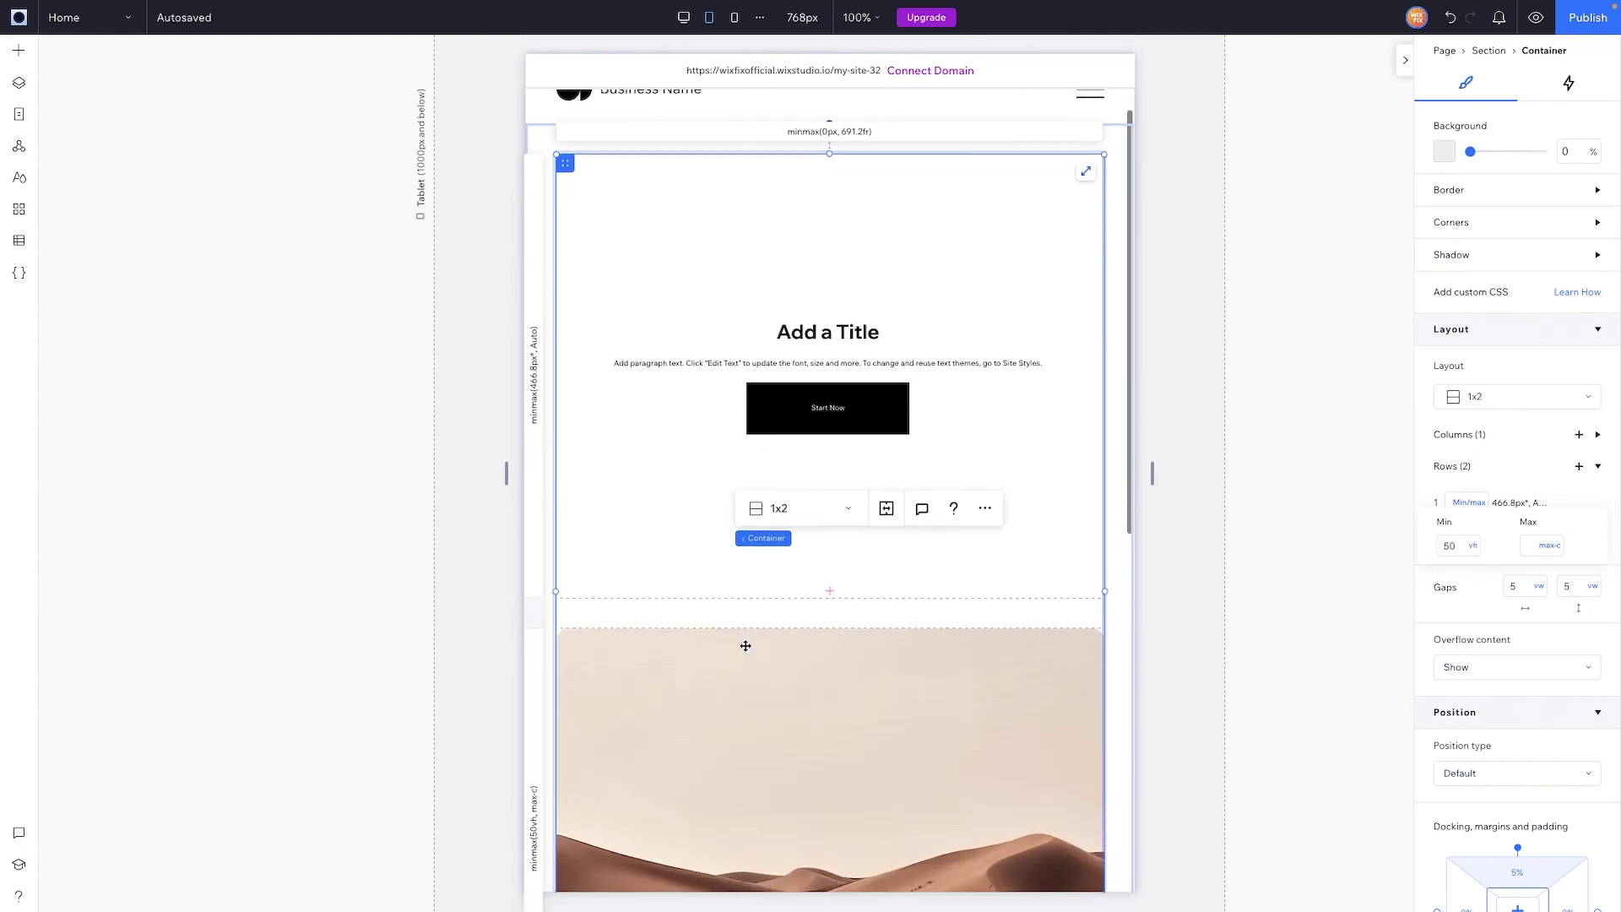
scroll(745, 646, down, 3)
click(1507, 500)
click(1478, 504)
click(1499, 463)
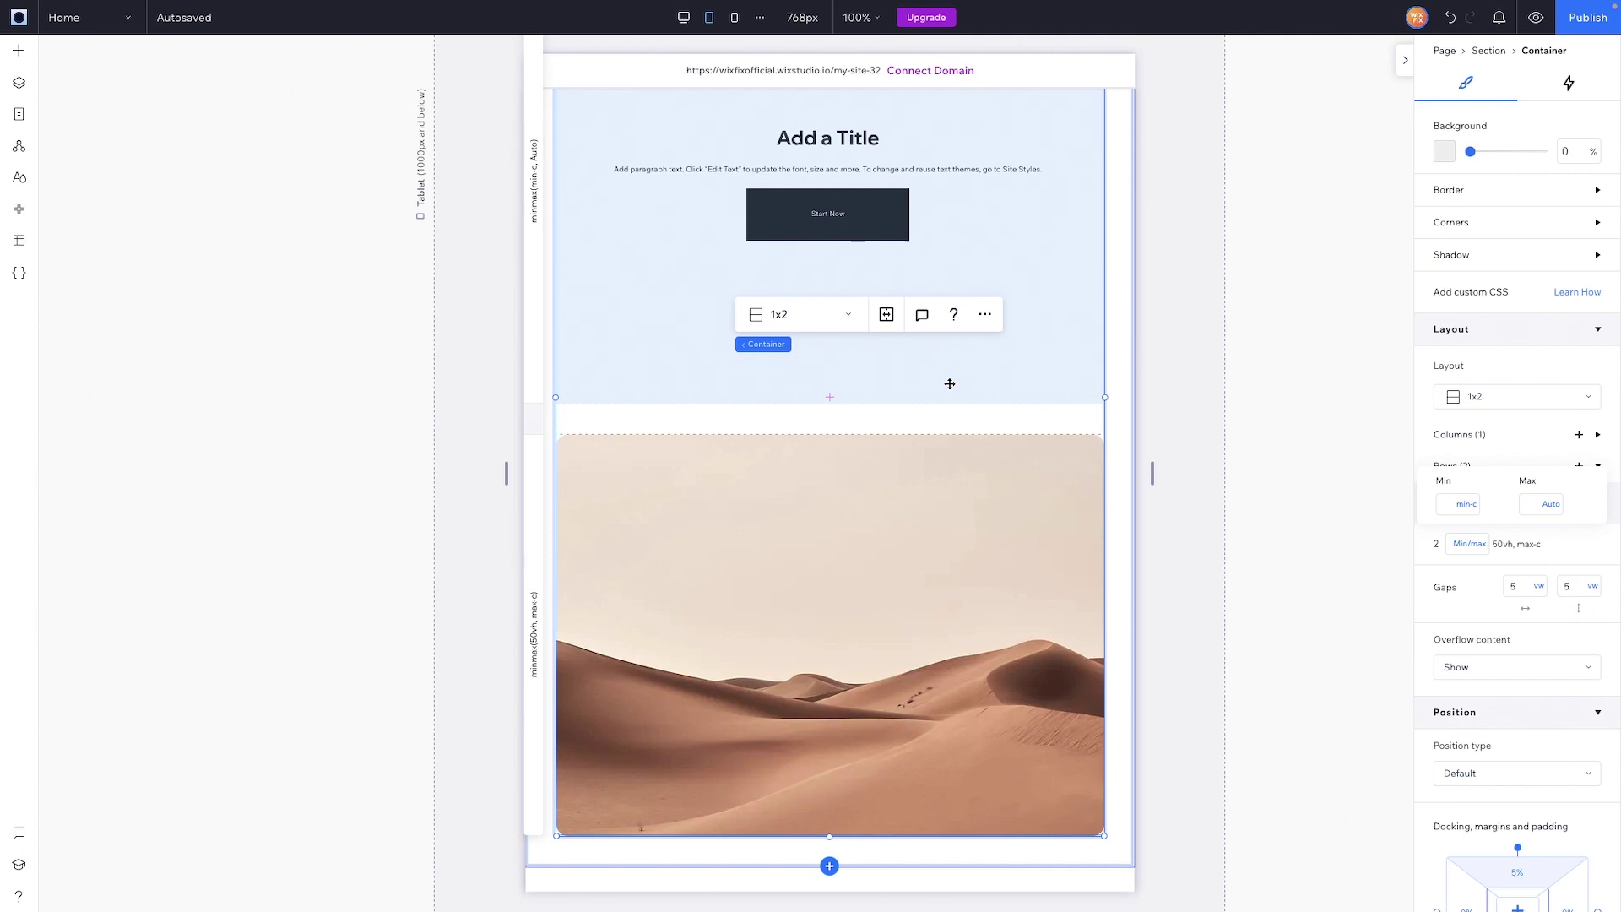
Set the top and bottom margins of the title, paragraph and button stack to 0% at the tablet breakpoint
scroll(949, 383, up, 3)
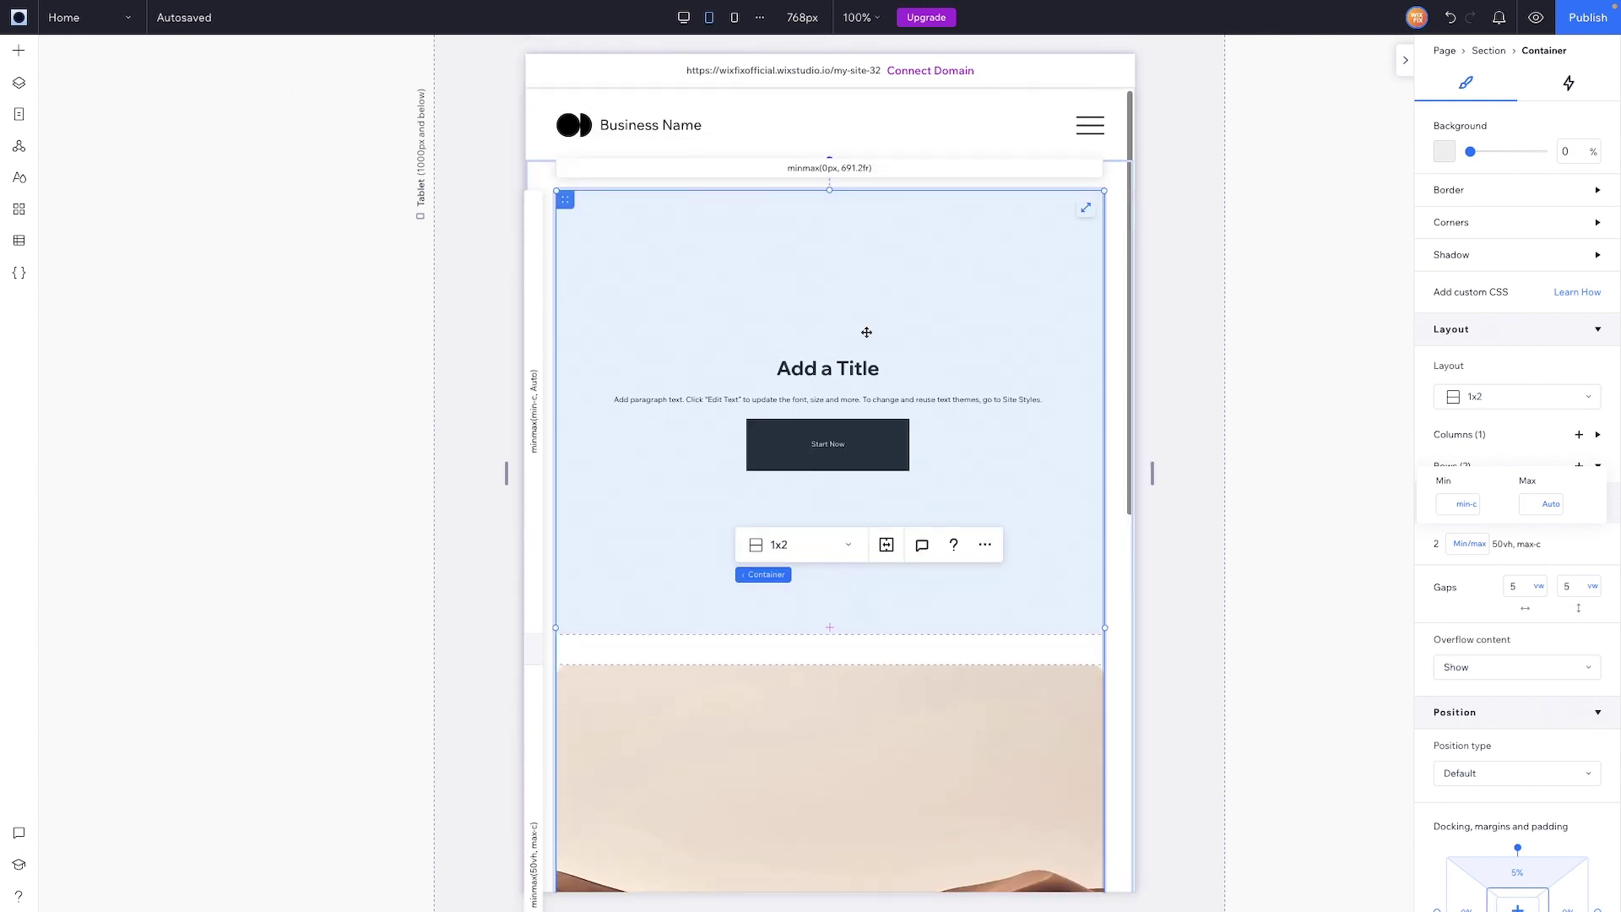
click(797, 387)
scroll(1538, 661, down, 2)
click(1529, 662)
text(0)
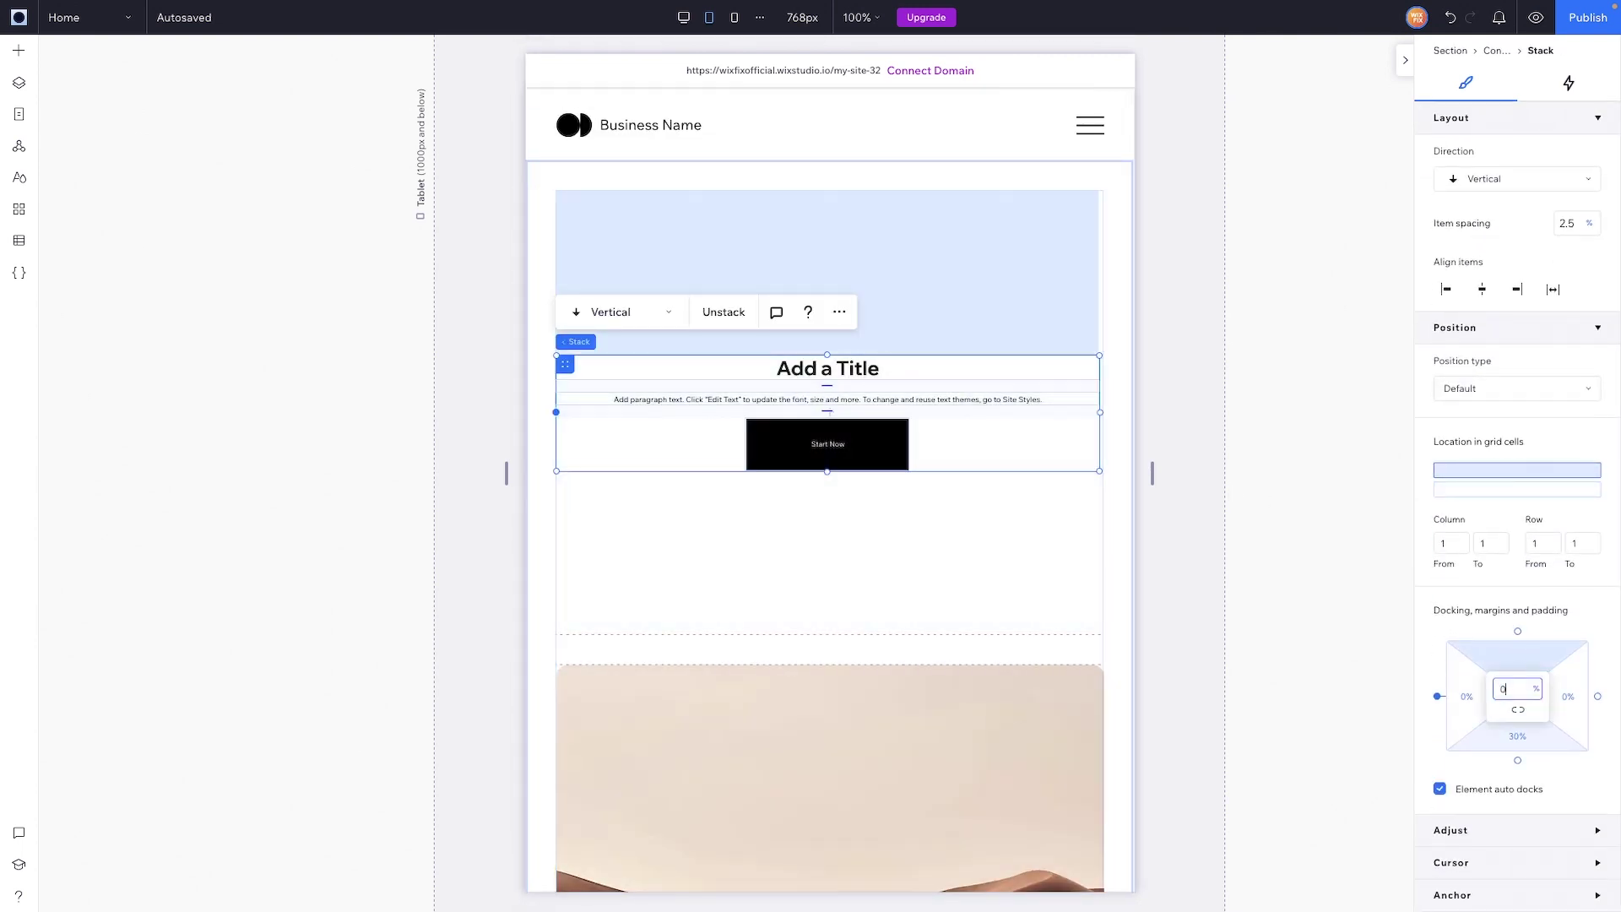
click(1524, 741)
text(0)
key(Return)
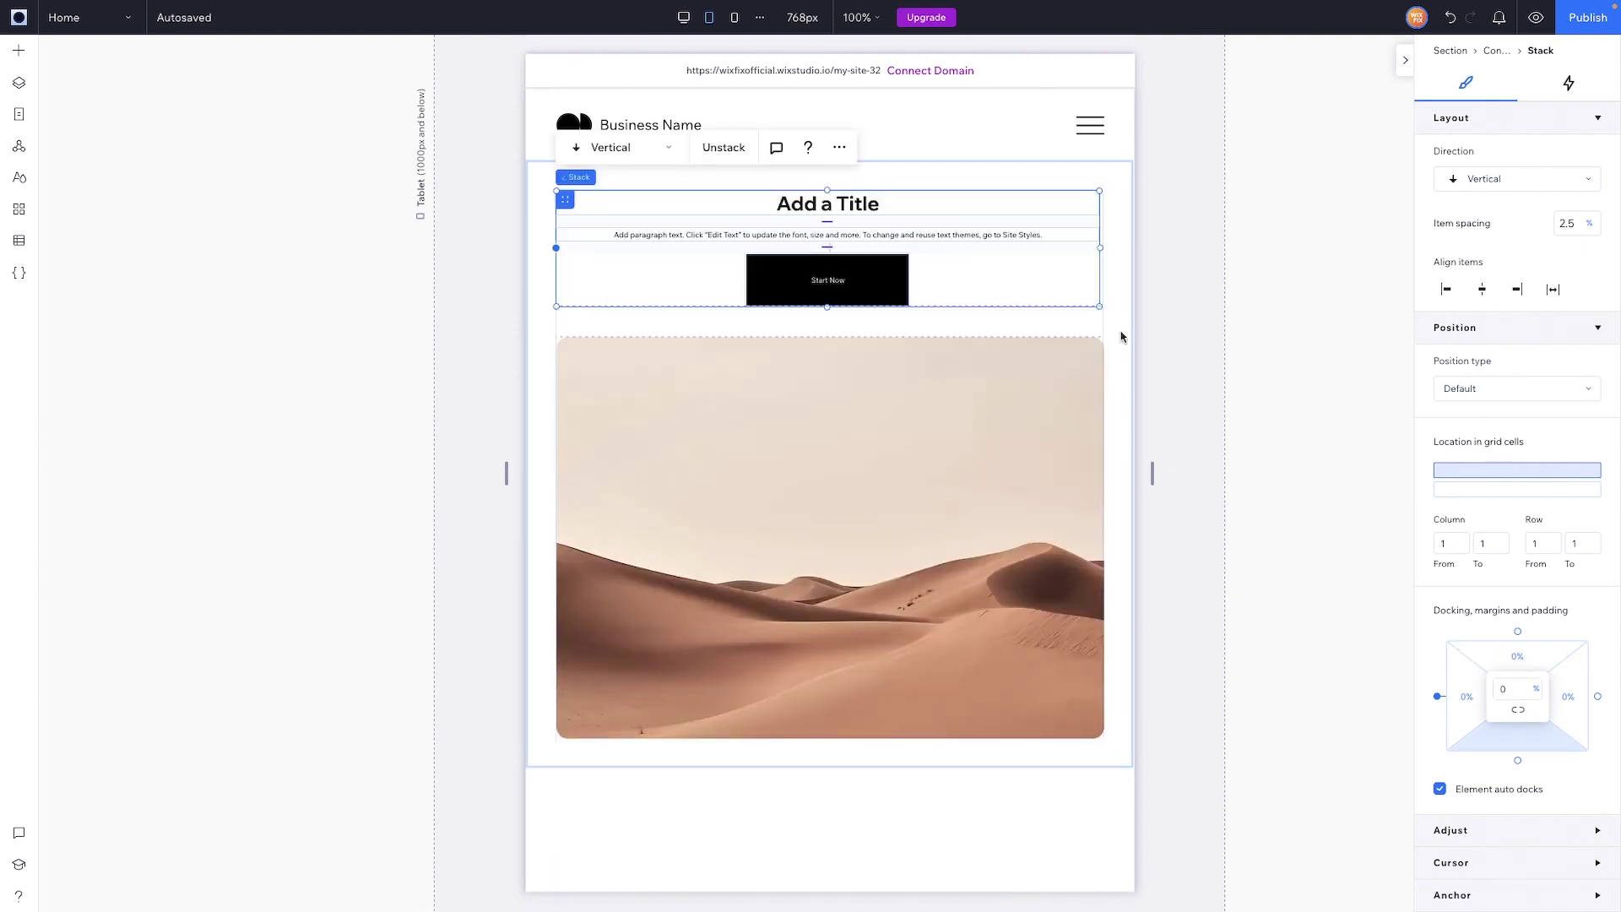
Set the minimum height of the container's second grid row to 30 vh
click(1019, 325)
click(1597, 333)
click(1509, 388)
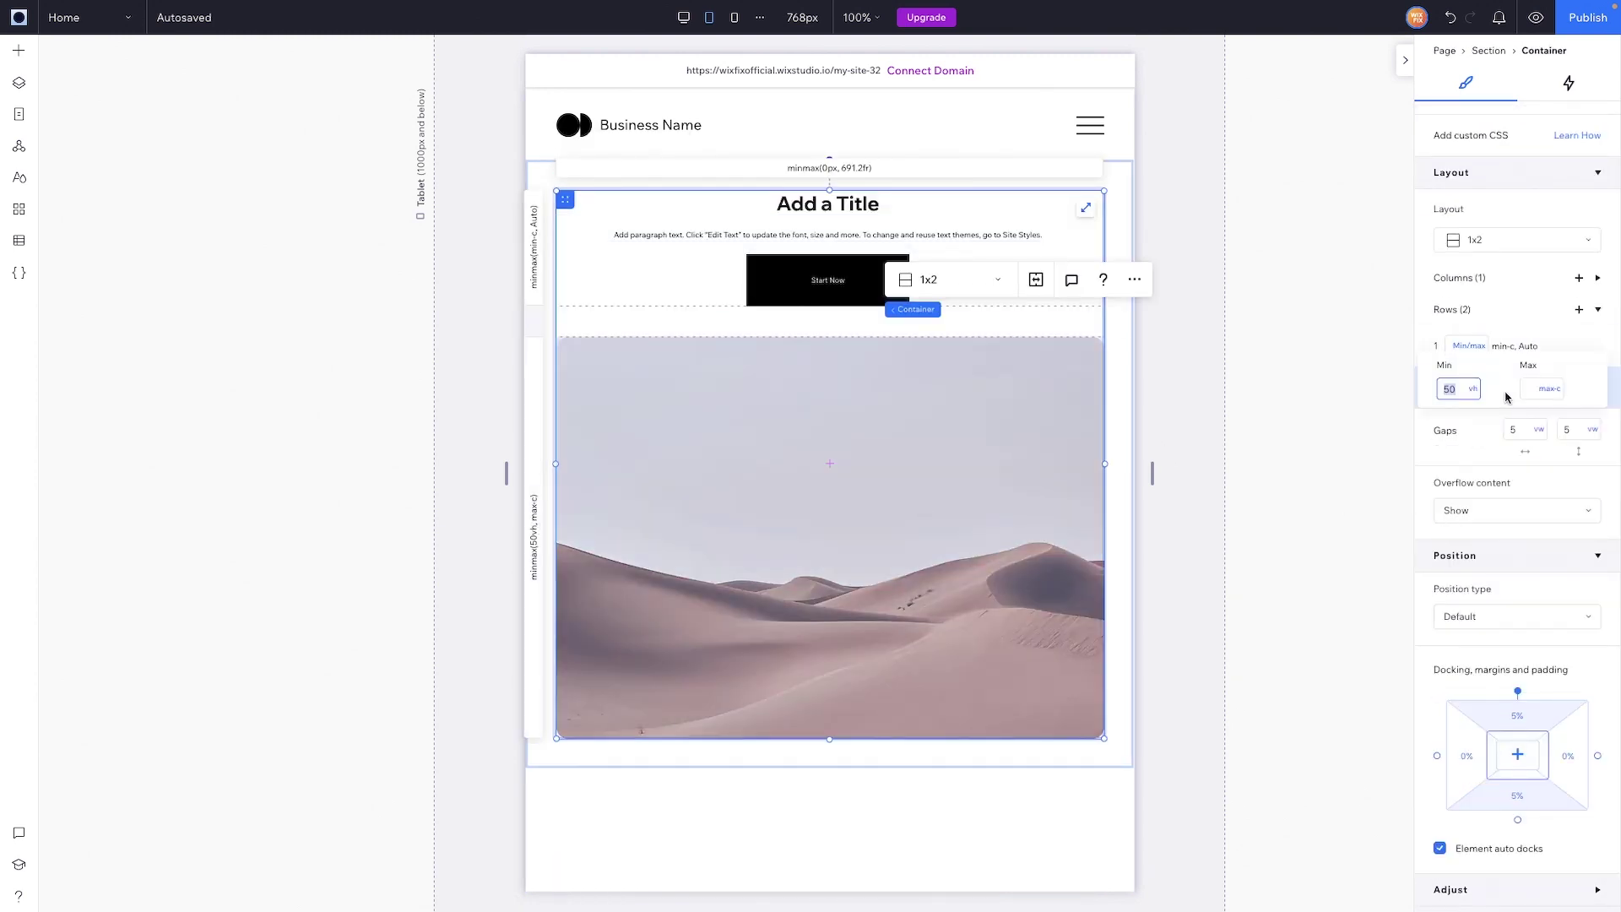
text(30)
key(Return)
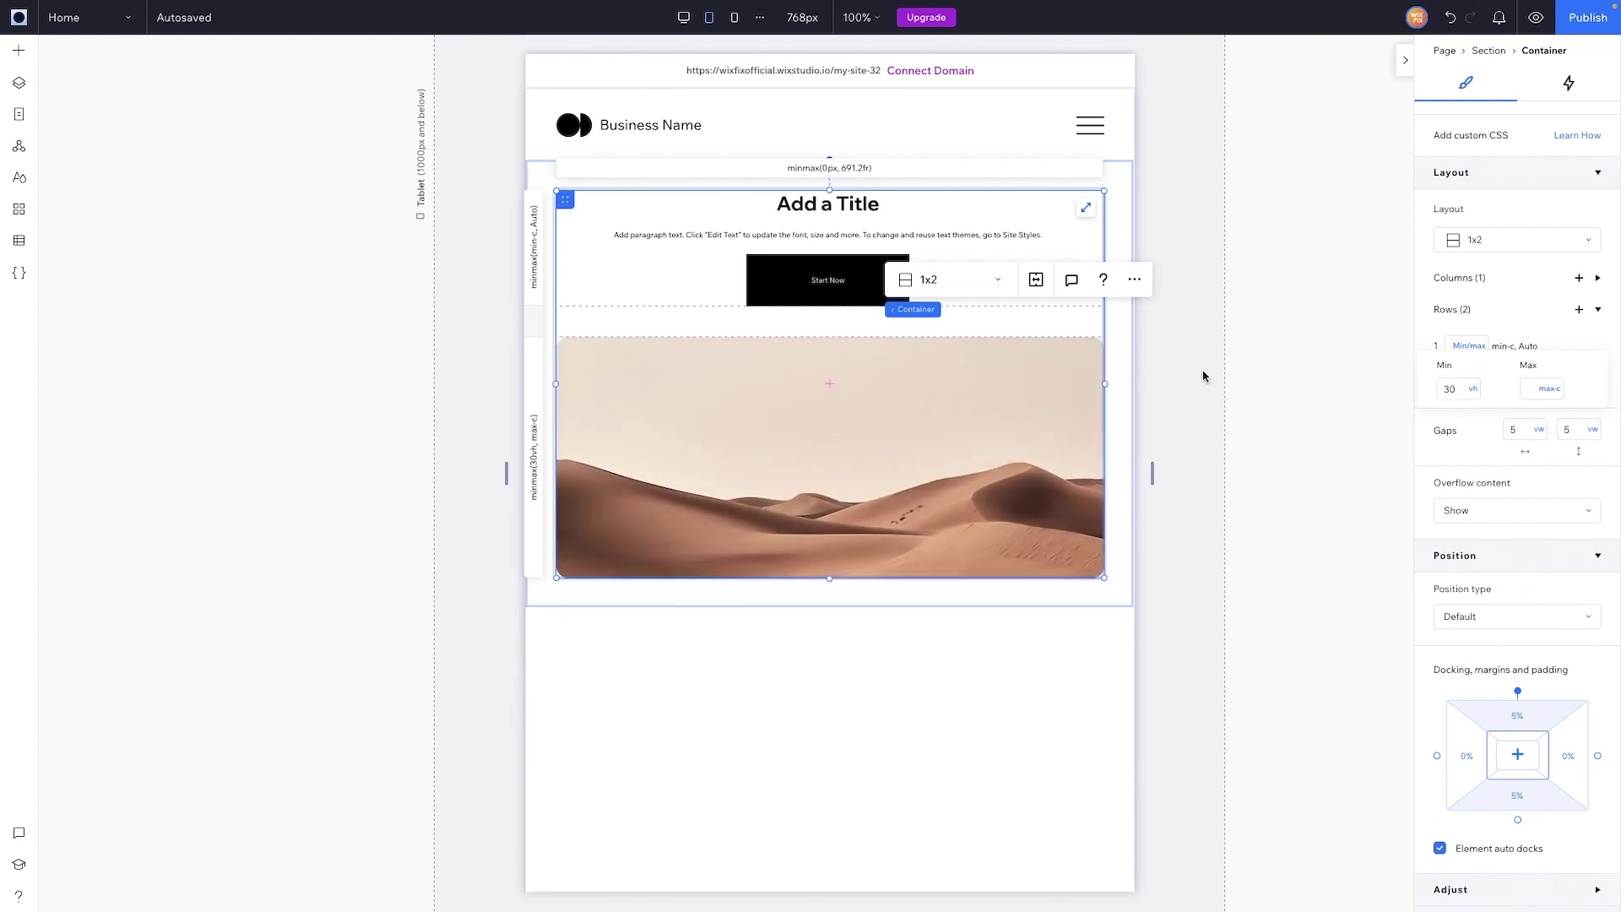
Shrink the Start Now button to about 15.5% width and center it horizontally within its stack
click(891, 301)
drag(909, 280, 786, 278)
scroll(1486, 194, up, 3)
click(1462, 125)
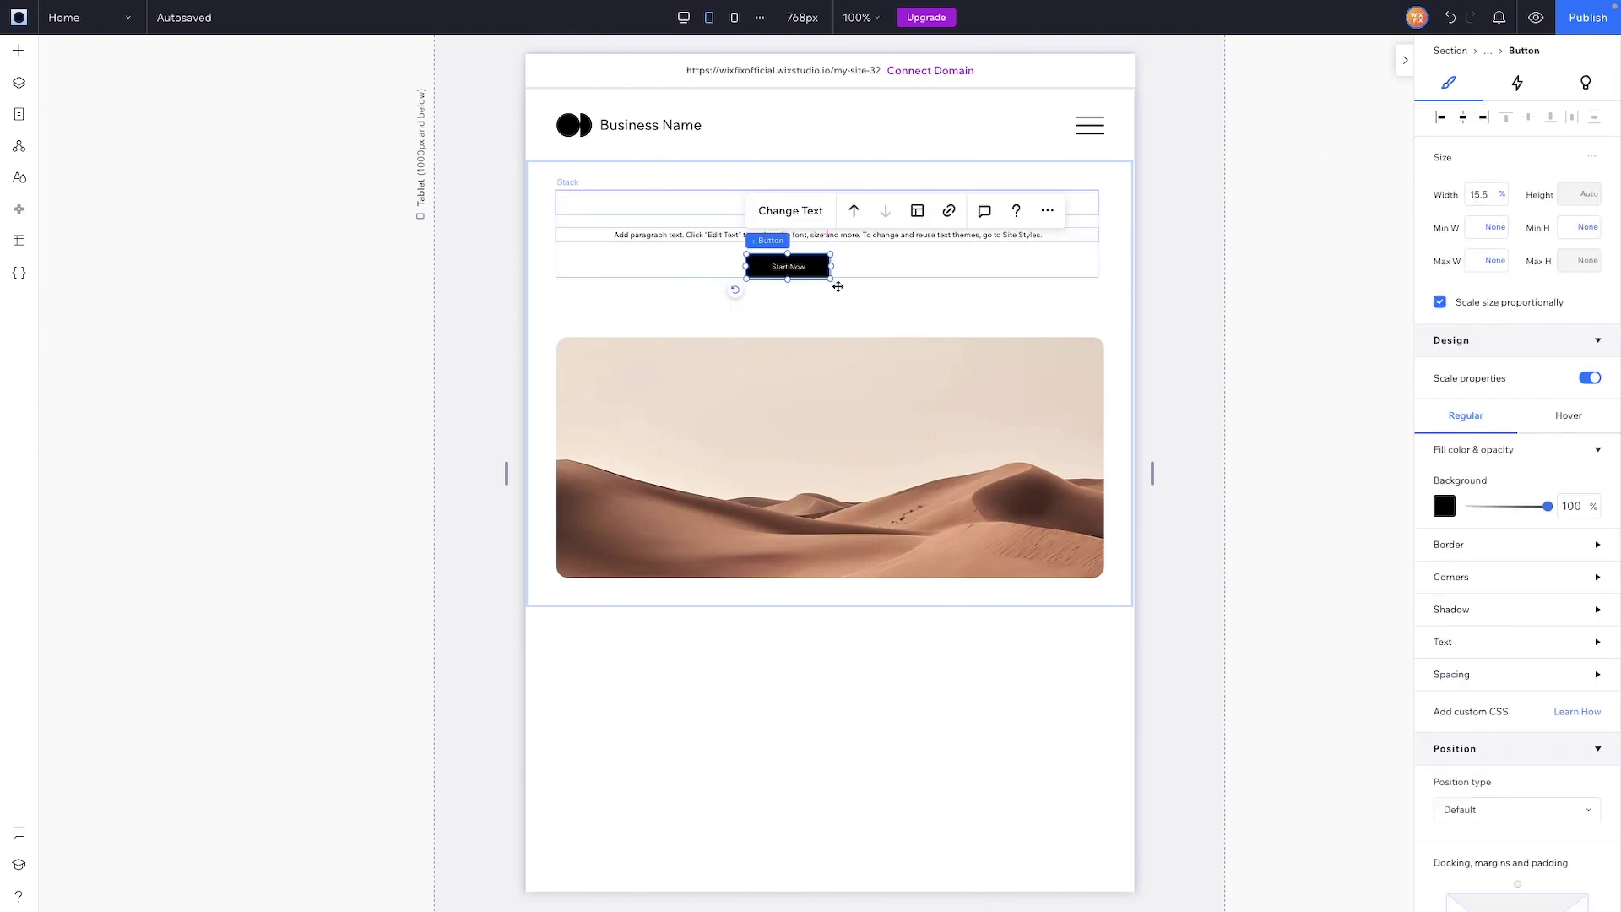
click(643, 296)
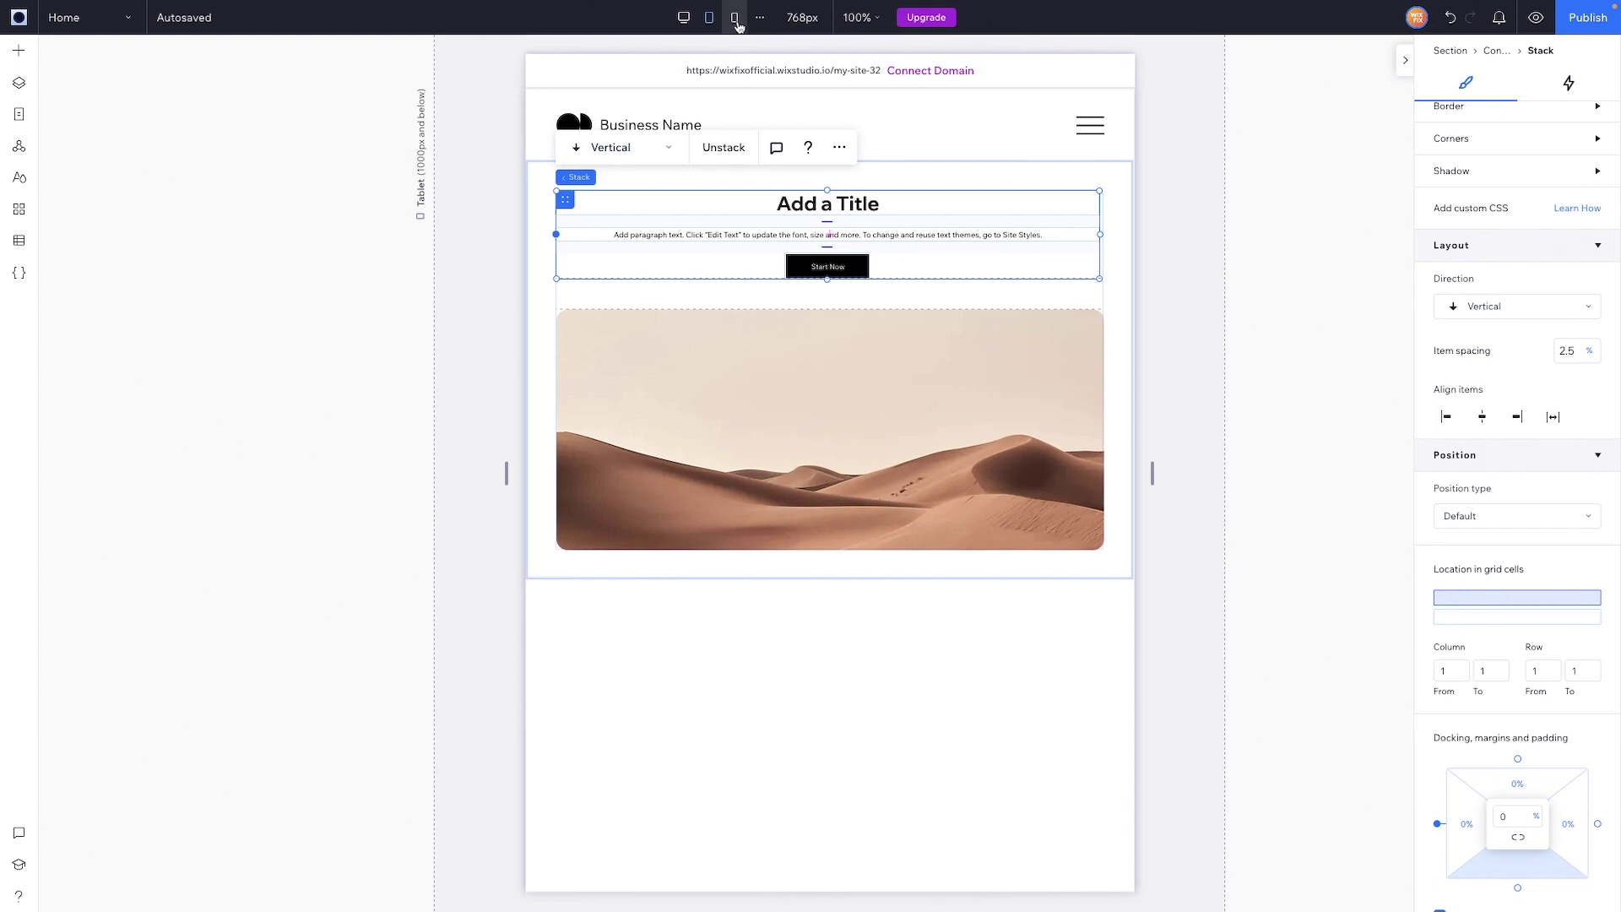
Return to the desktop breakpoint and save the whole section as an asset named Basic Section in Saved Assets
click(683, 17)
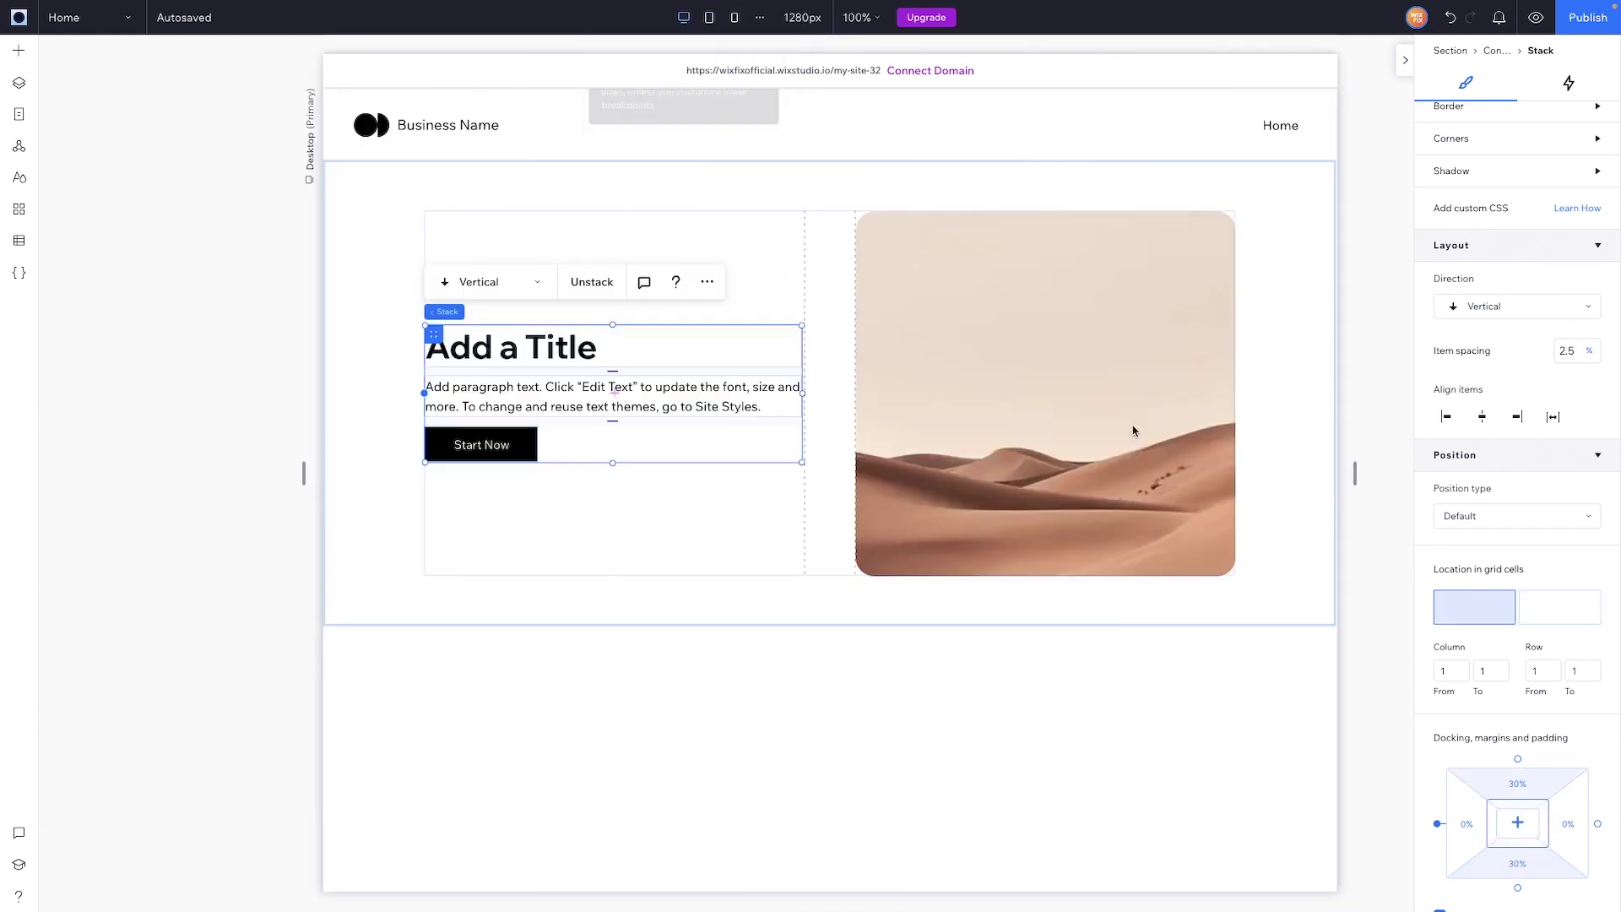
click(1297, 408)
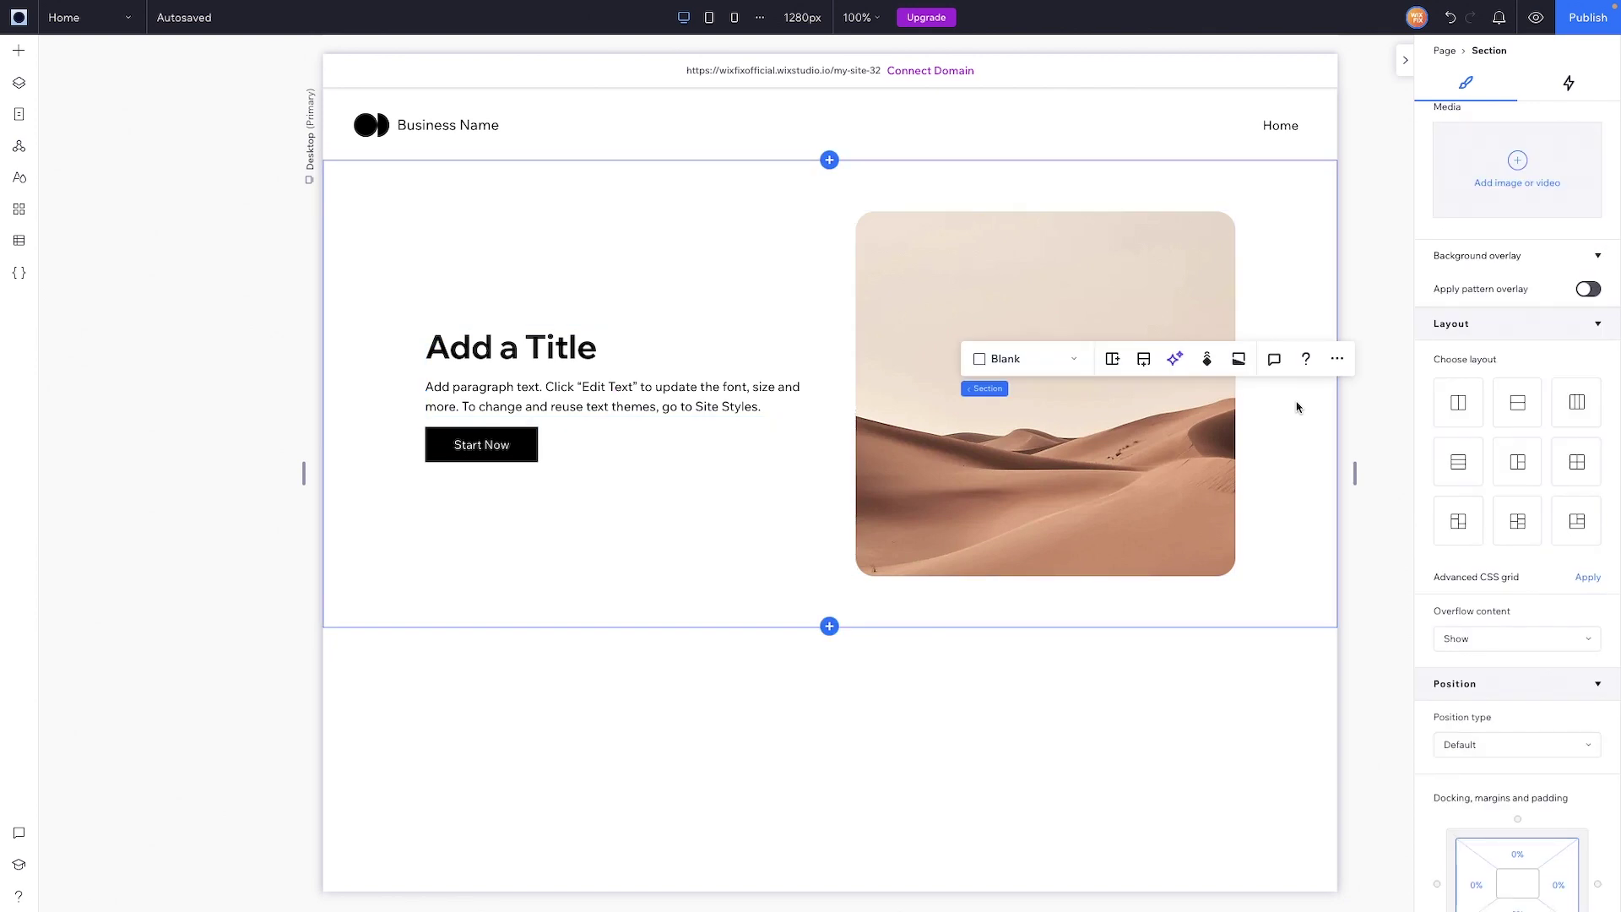
right_click(1298, 408)
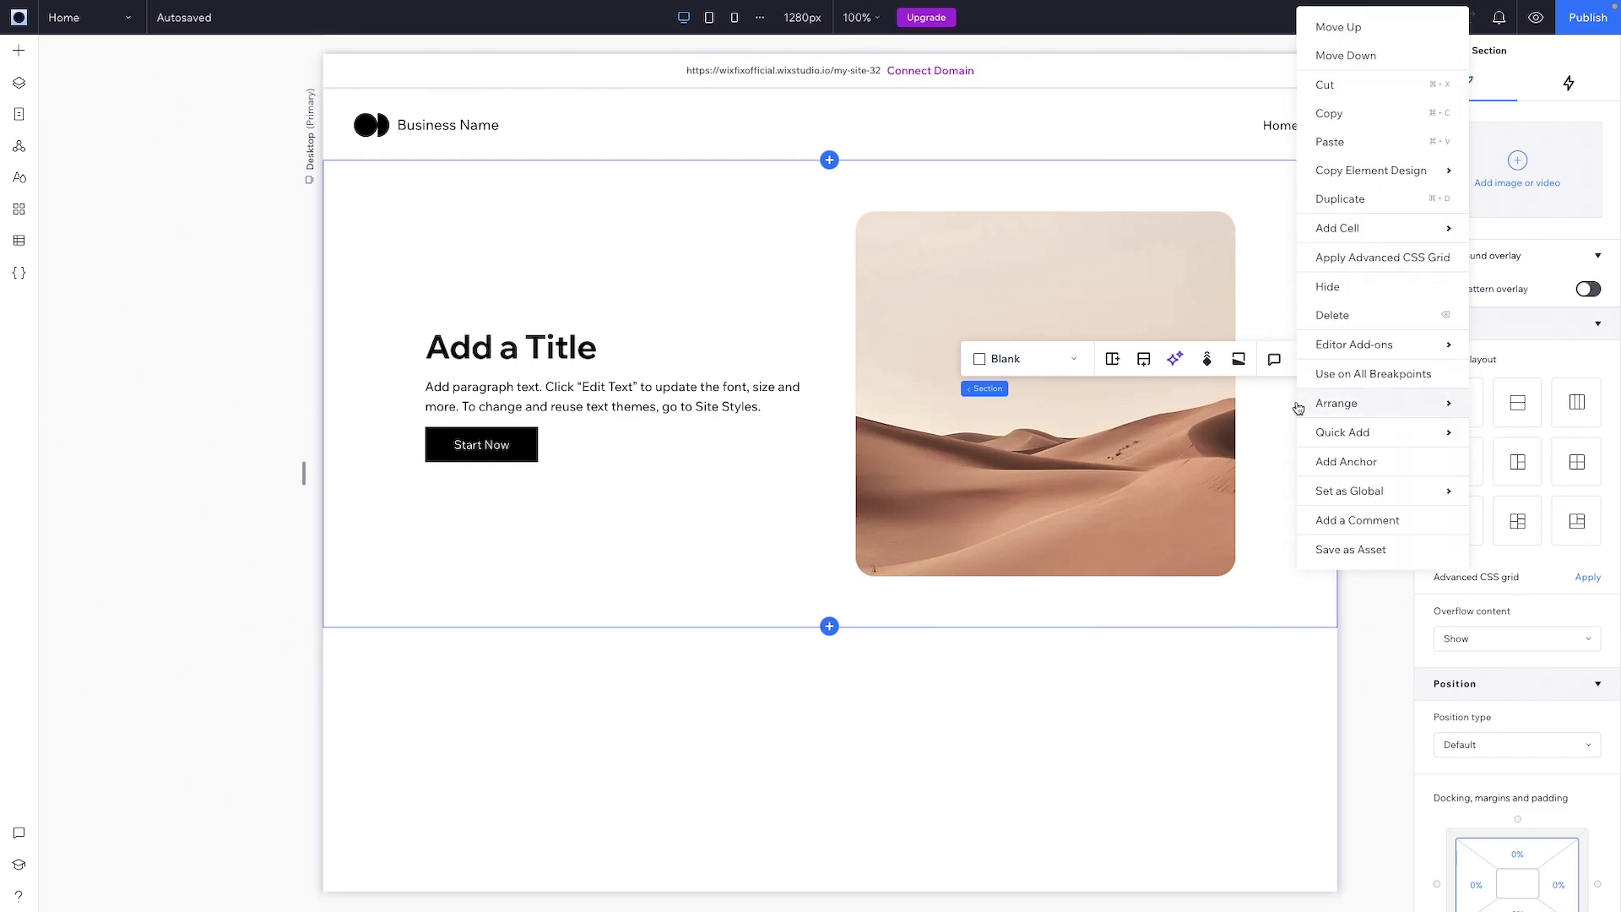
click(1348, 544)
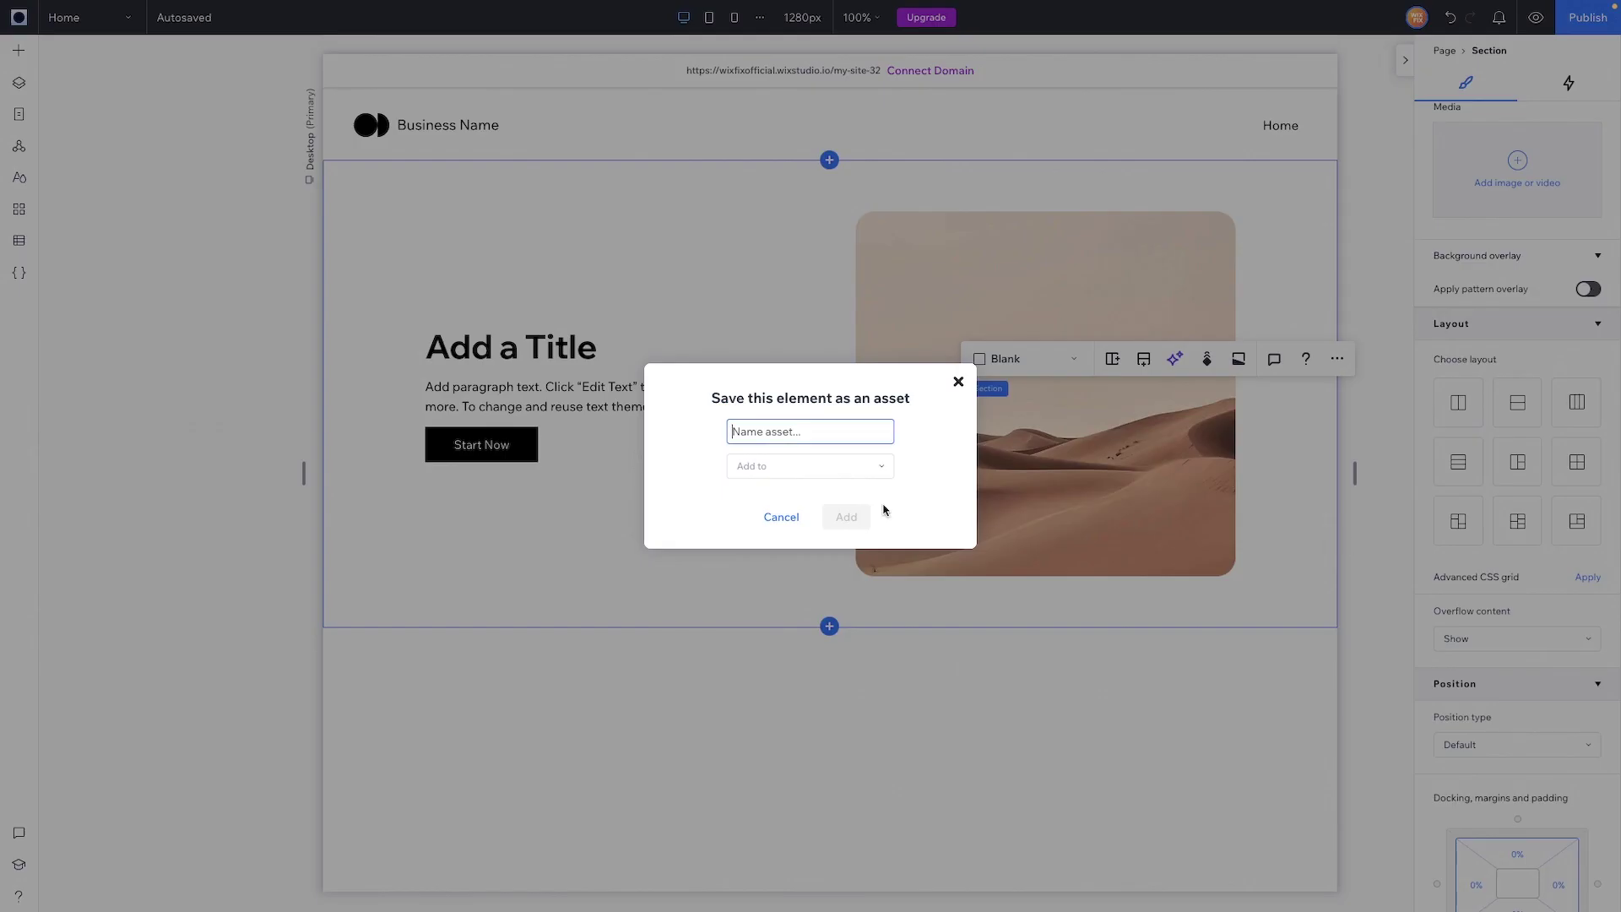
text(Basic Section)
click(772, 466)
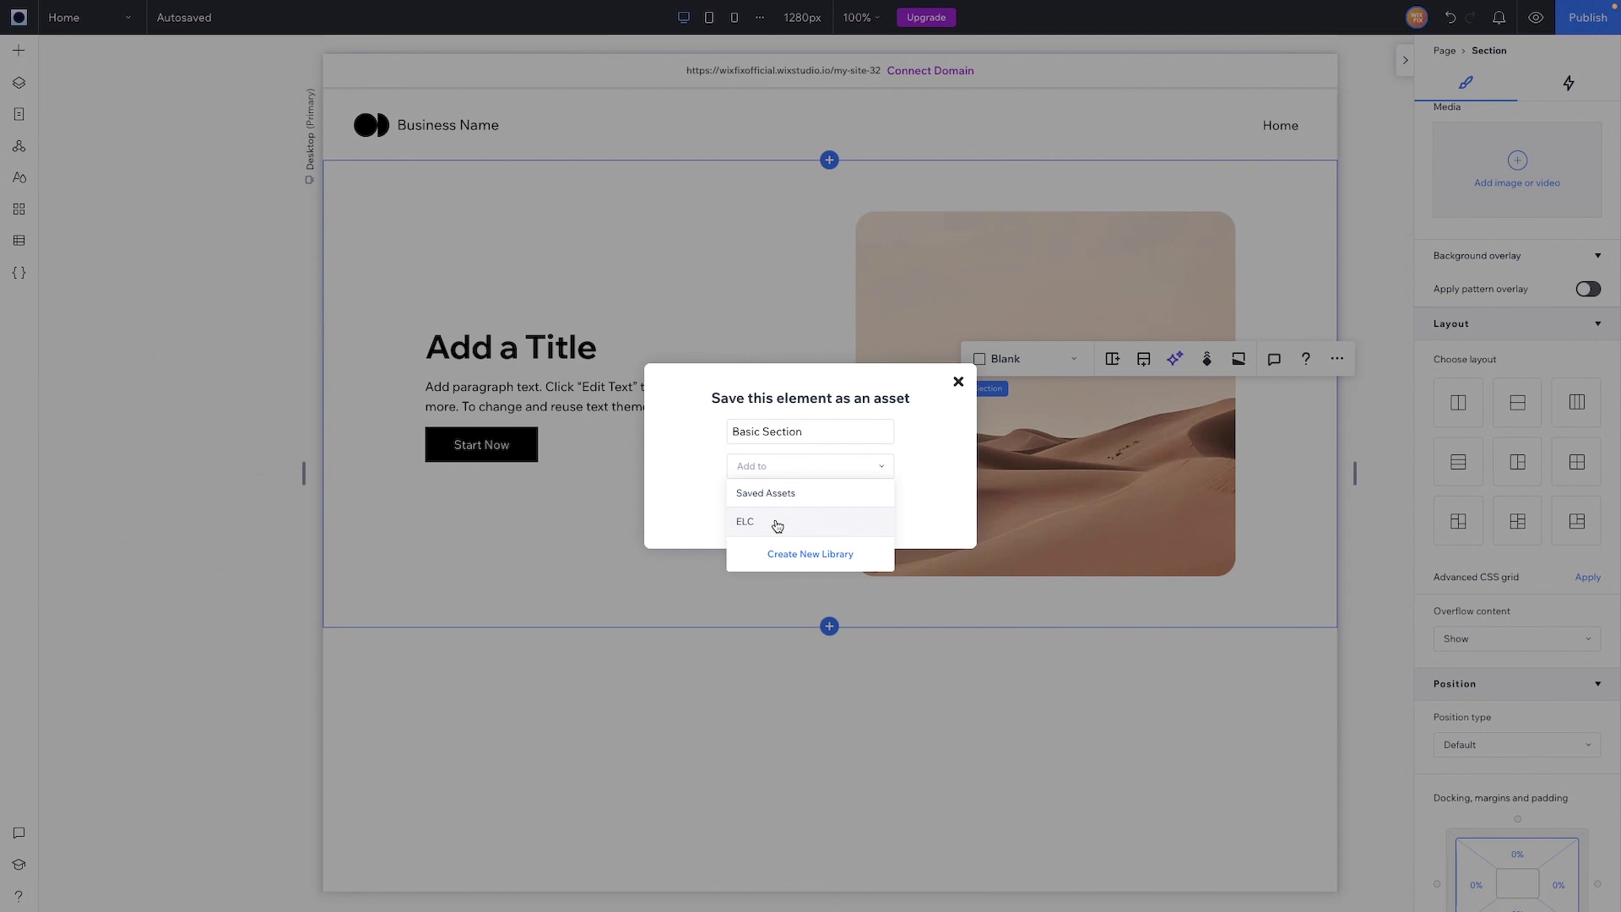
click(776, 524)
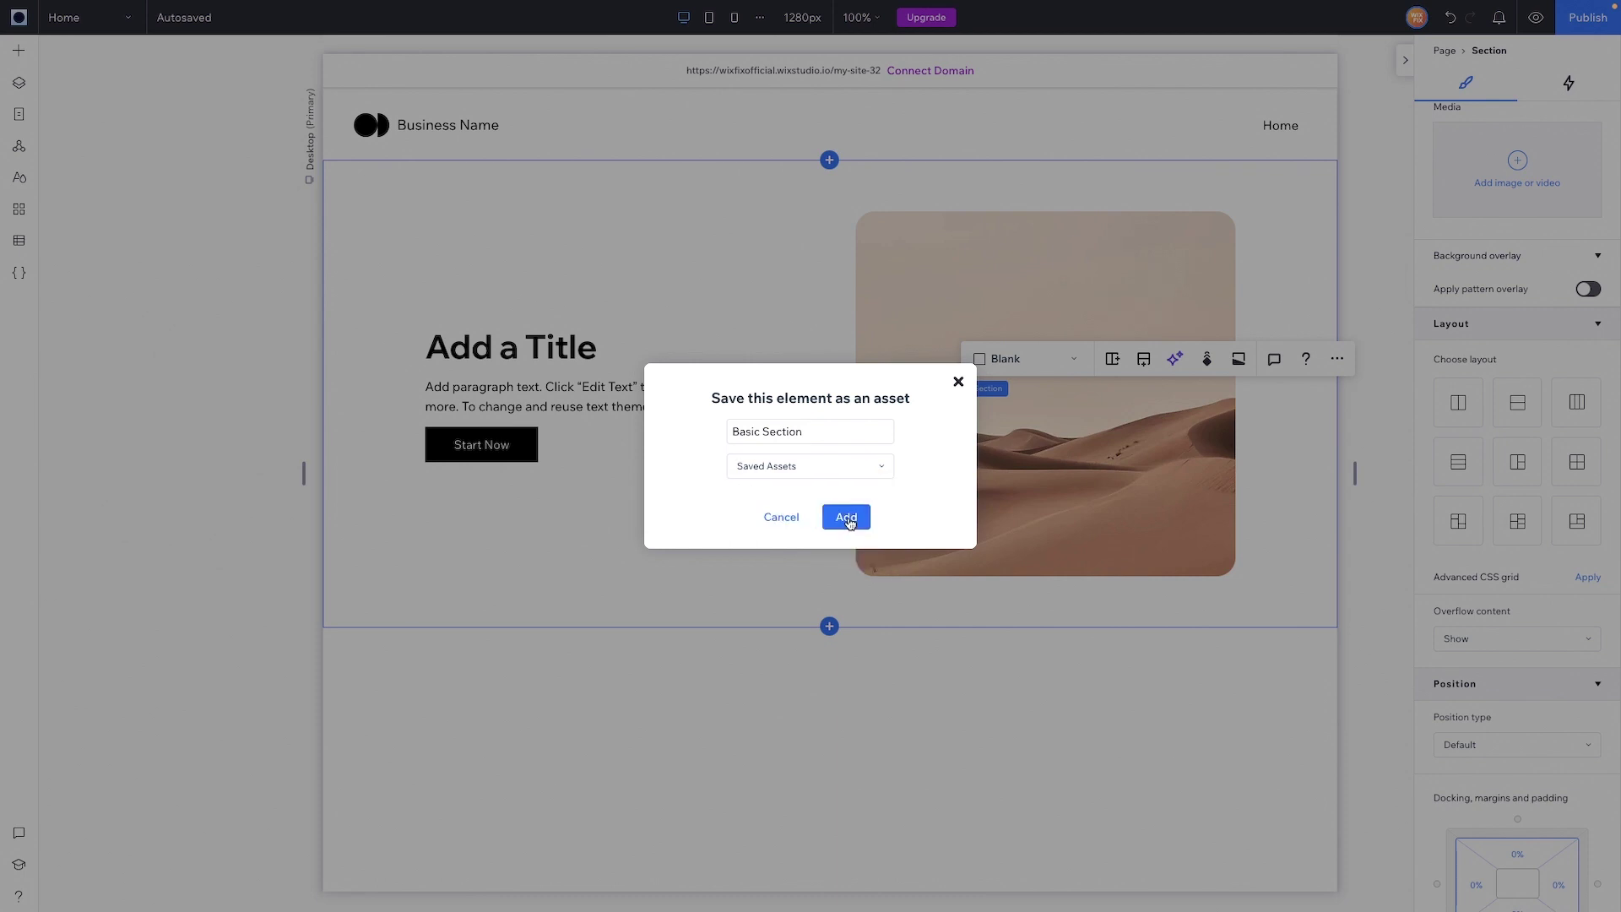
click(839, 515)
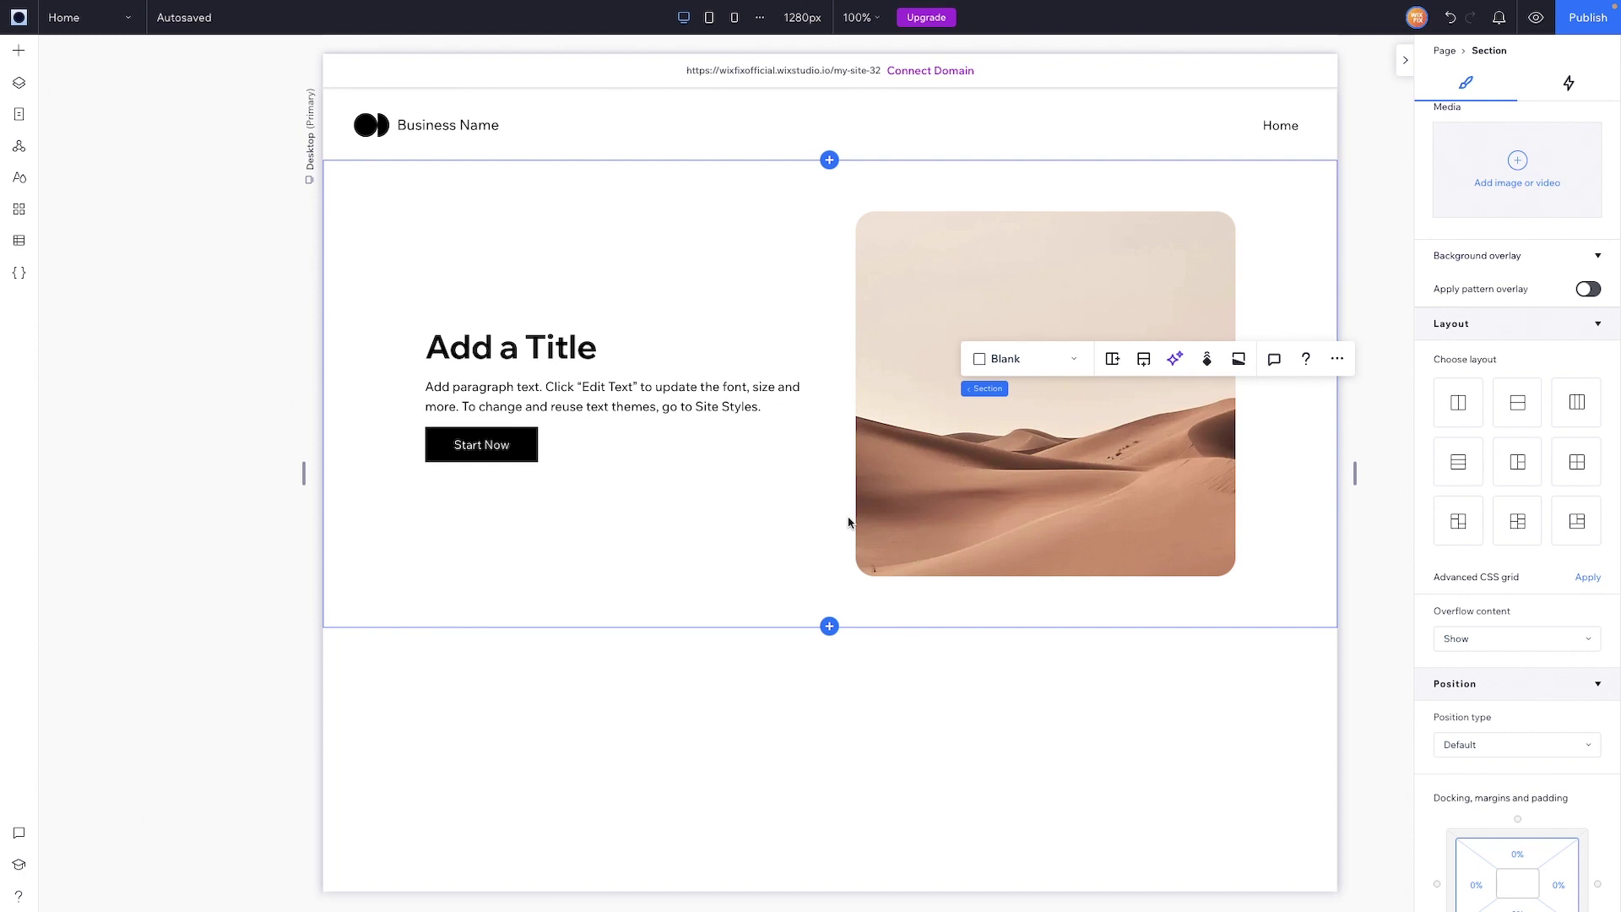
Add the saved Basic Section asset to the page below the existing section
click(19, 52)
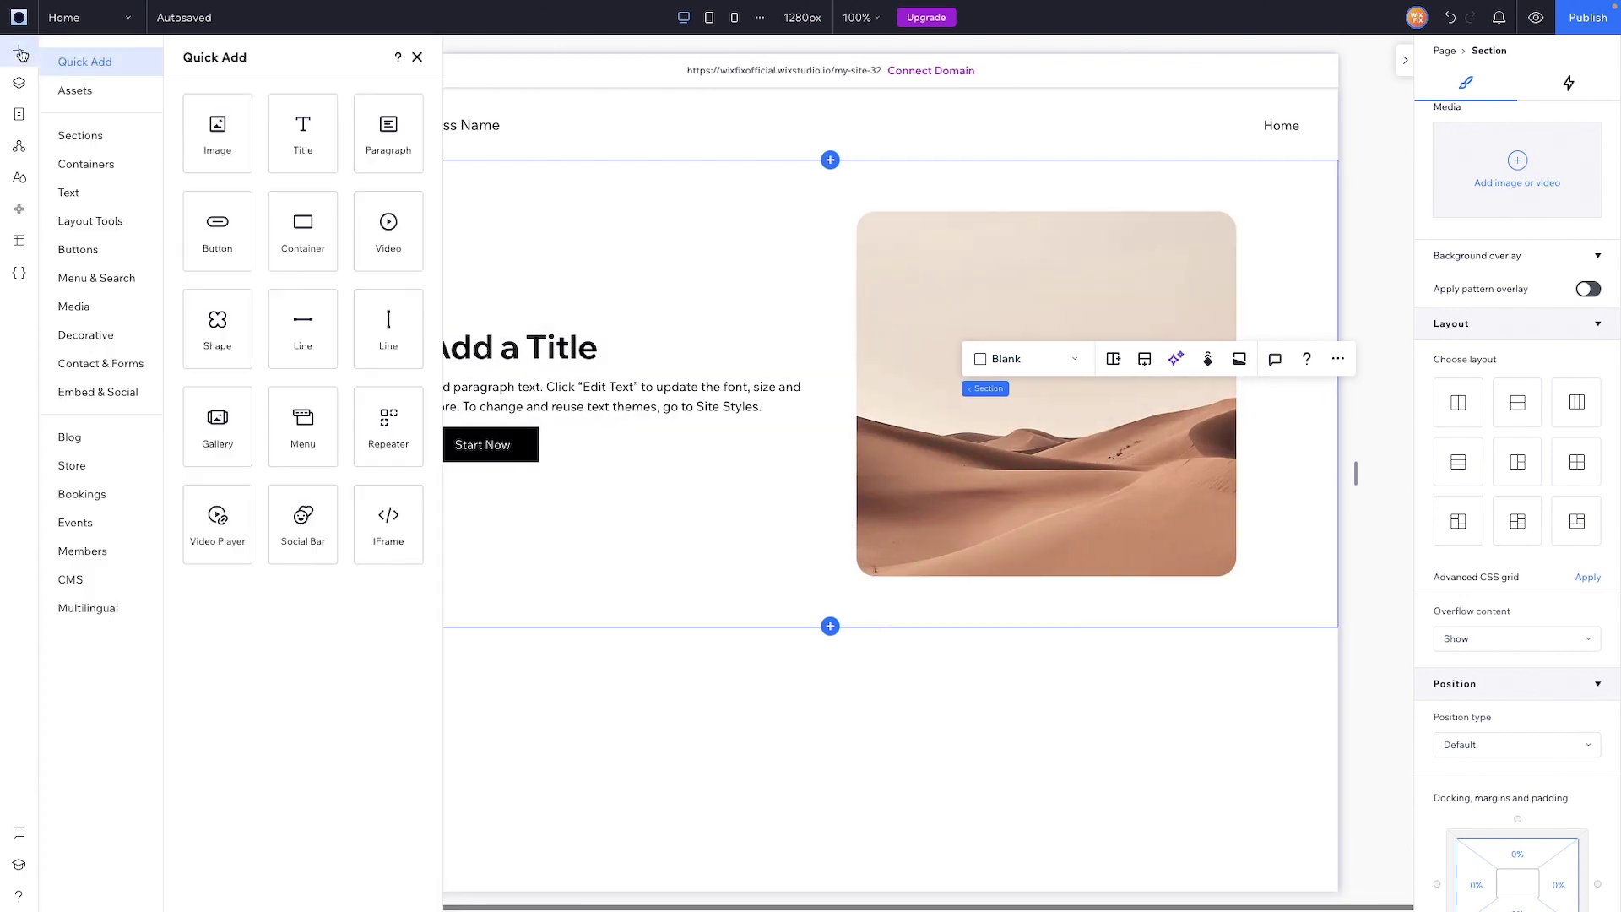
click(77, 90)
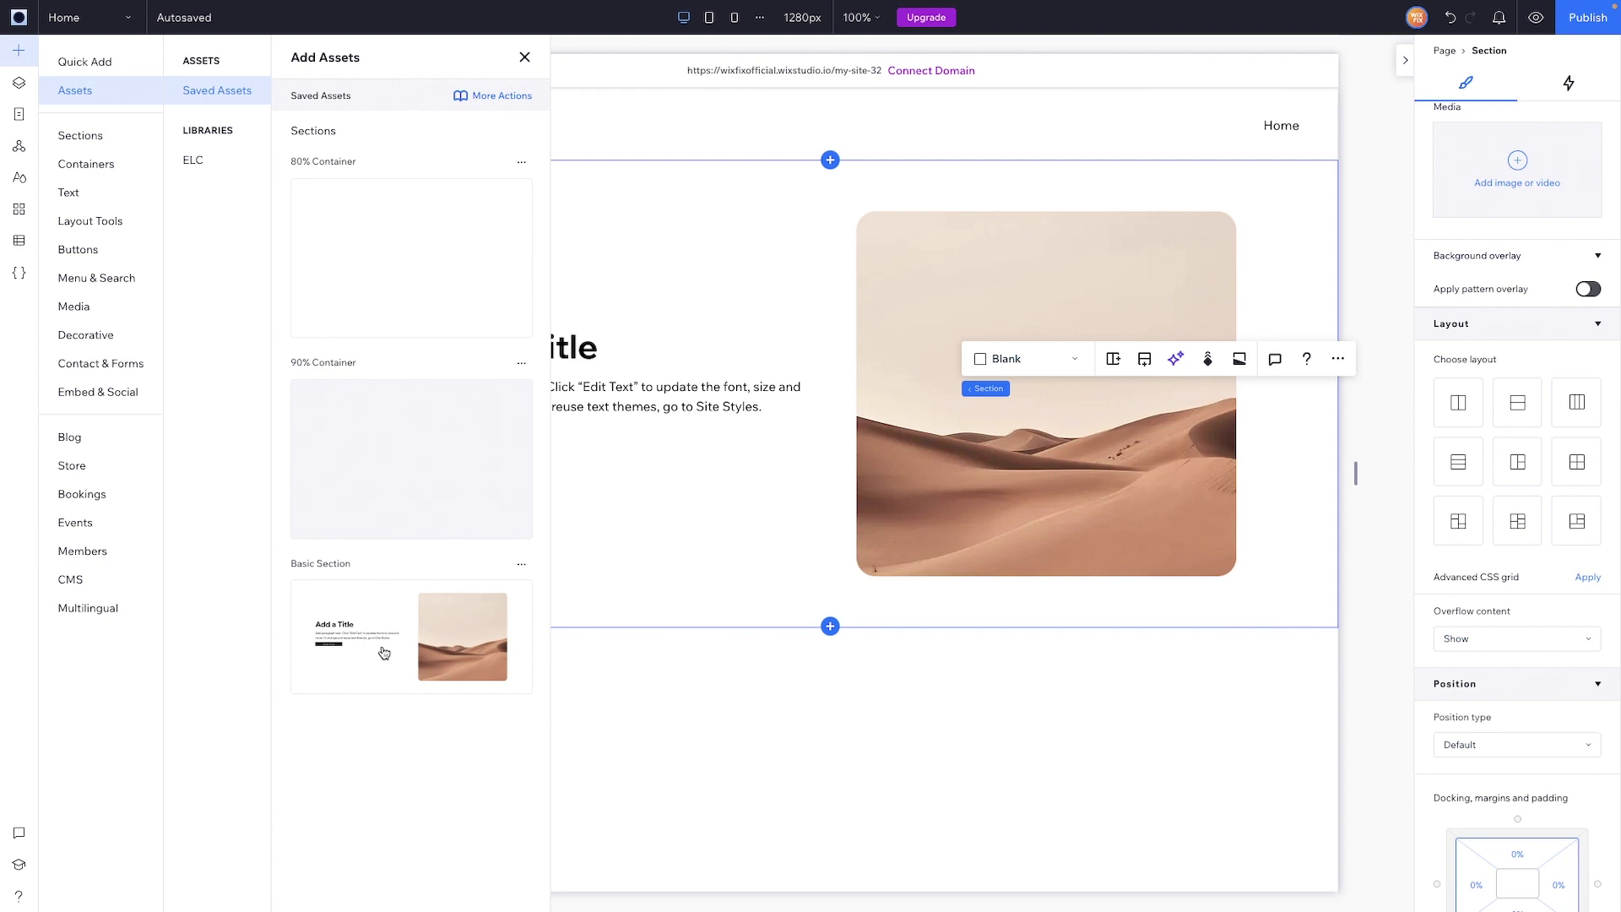
drag(389, 650, 750, 647)
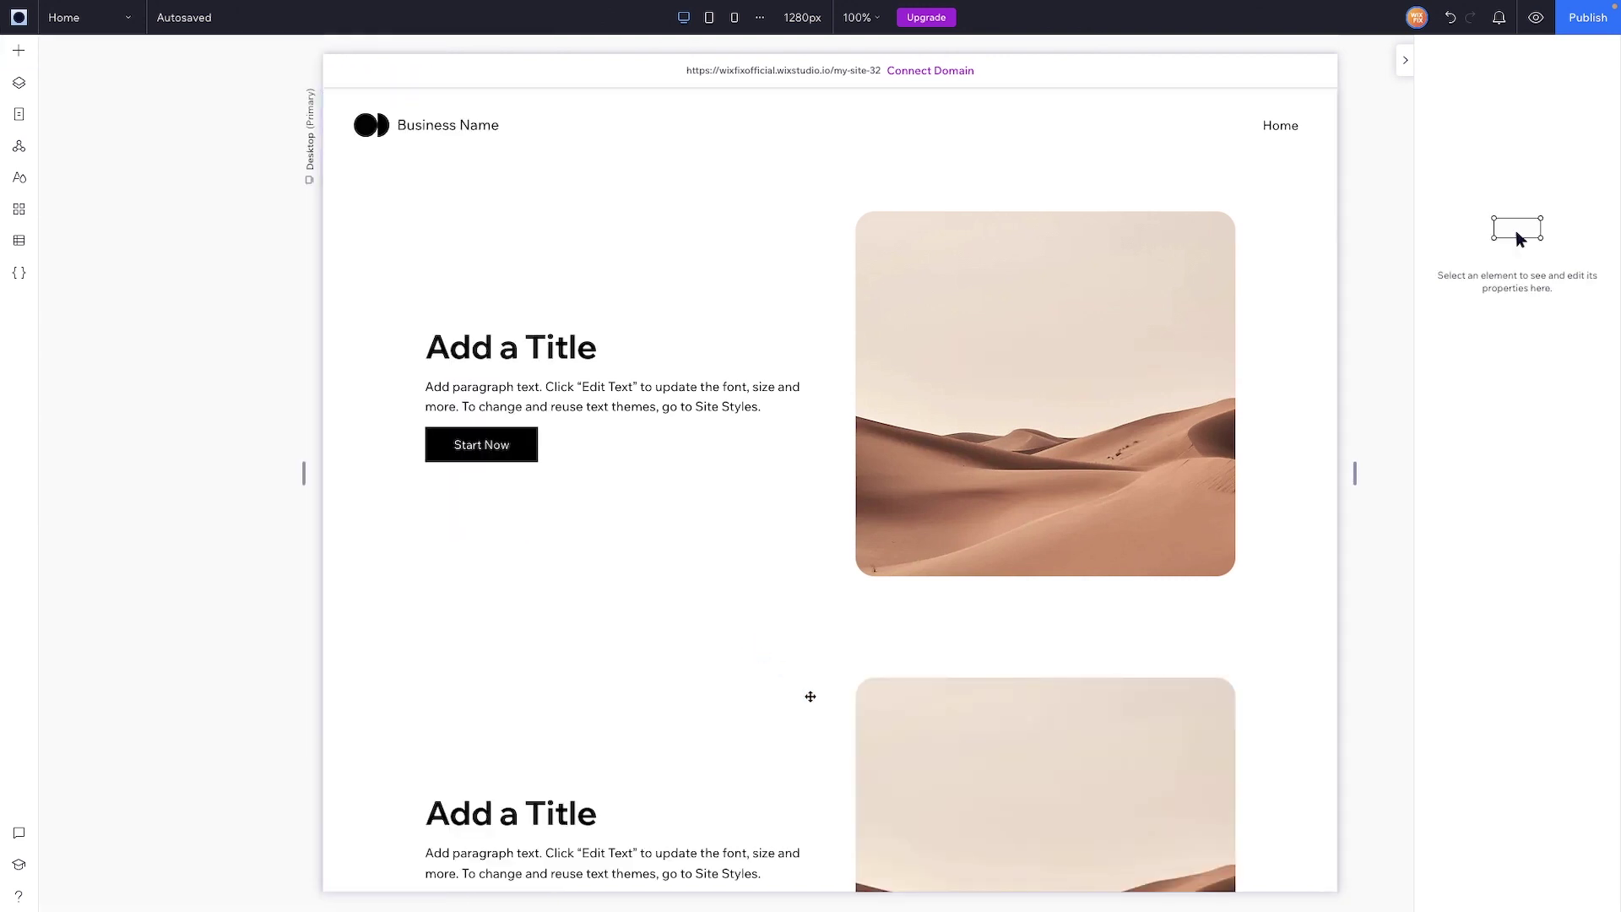
In the newly added section, move the image to the first grid column and the text stack to the second column
click(810, 697)
click(1050, 459)
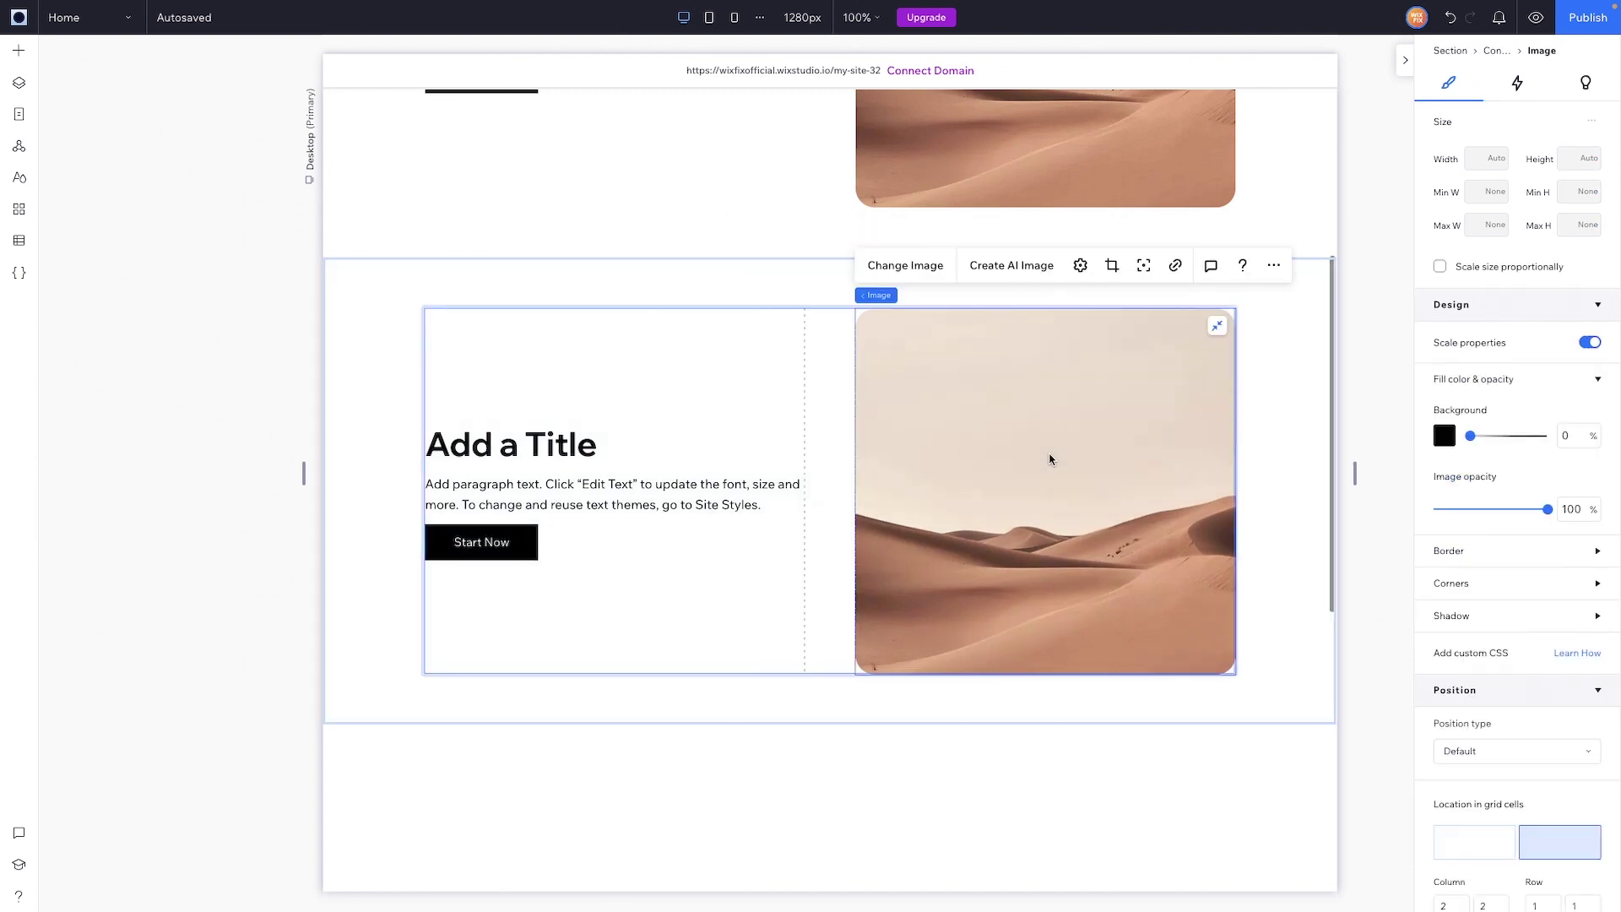
click(1483, 853)
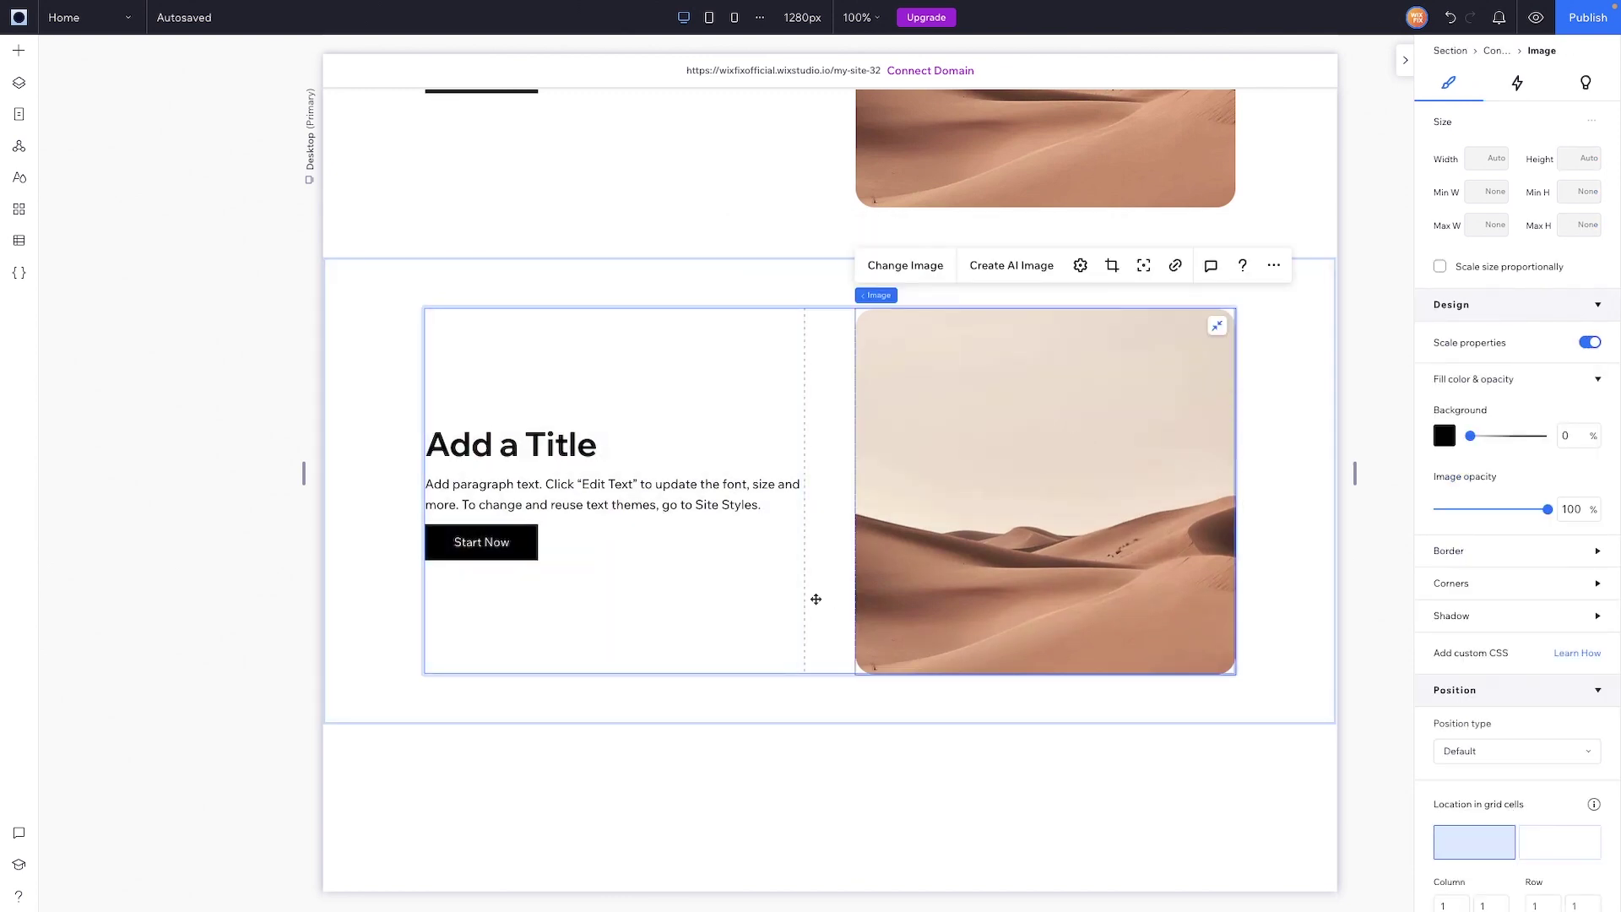
click(608, 553)
scroll(1538, 845, down, 5)
click(1563, 546)
click(393, 435)
Compare the original and mirrored sections and inspect the grid of each section's container
scroll(392, 435, up, 3)
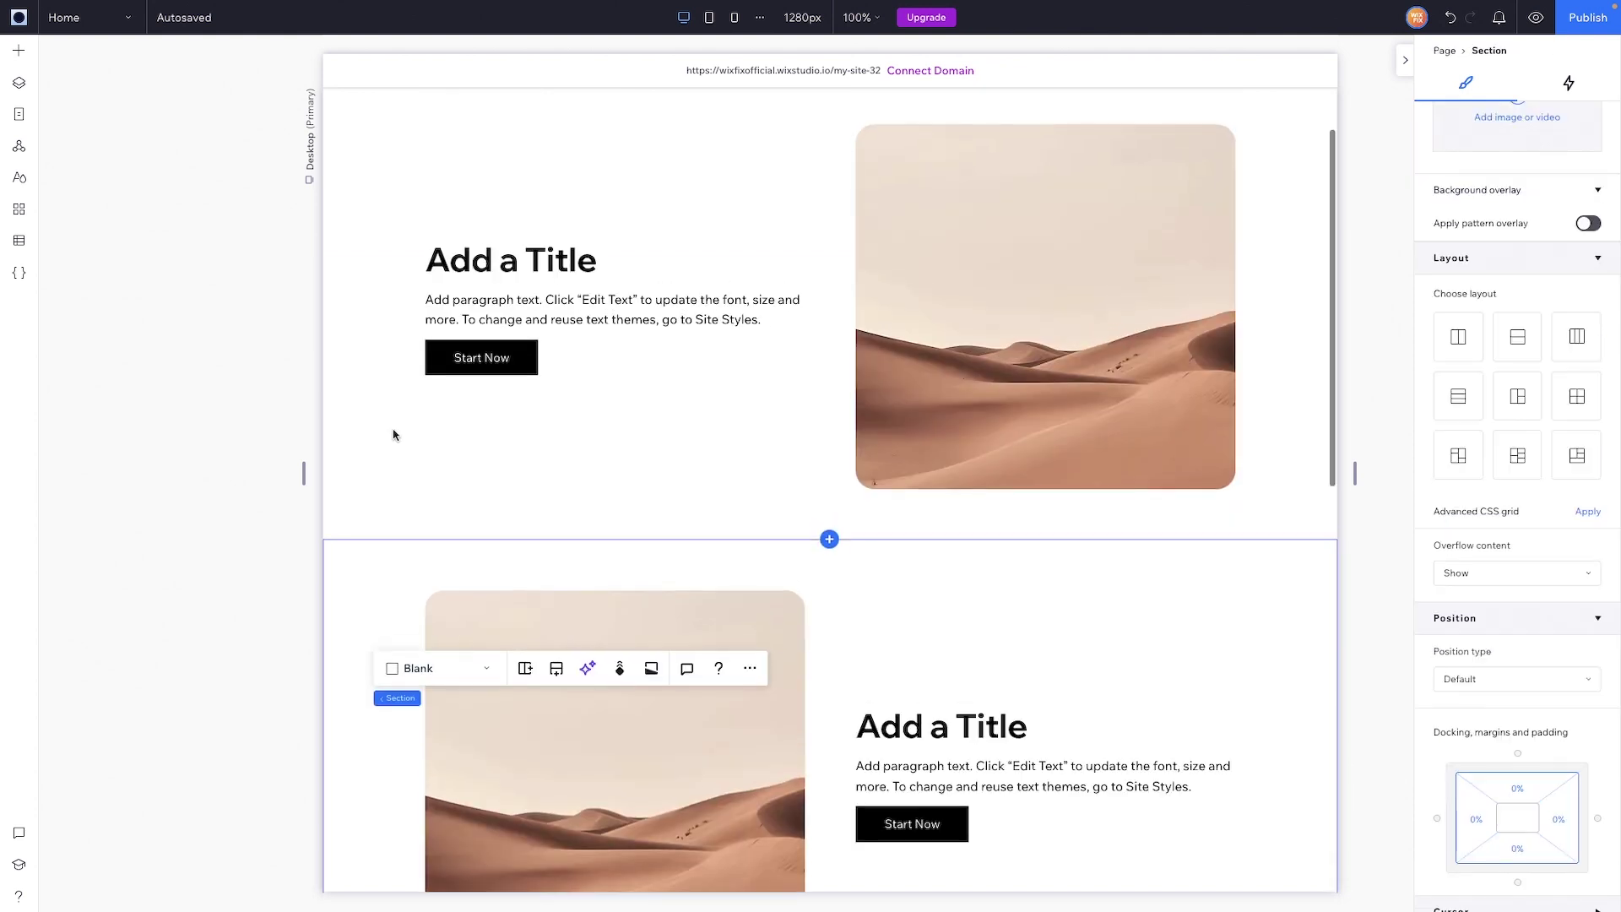
scroll(393, 434, down, 3)
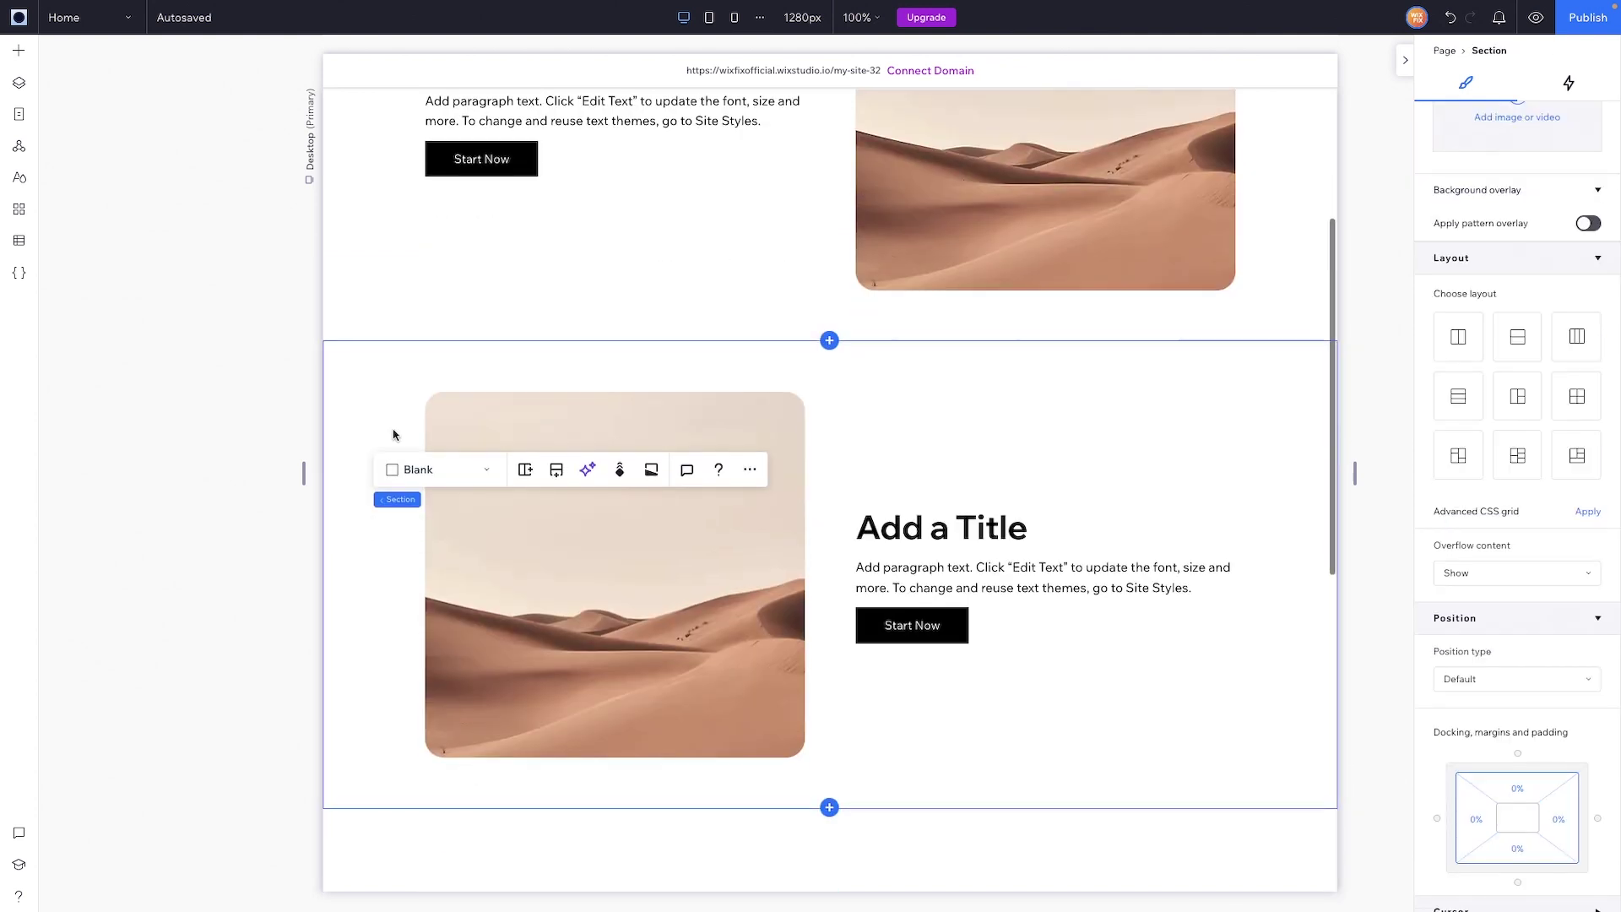
scroll(391, 434, up, 4)
scroll(422, 299, down, 4)
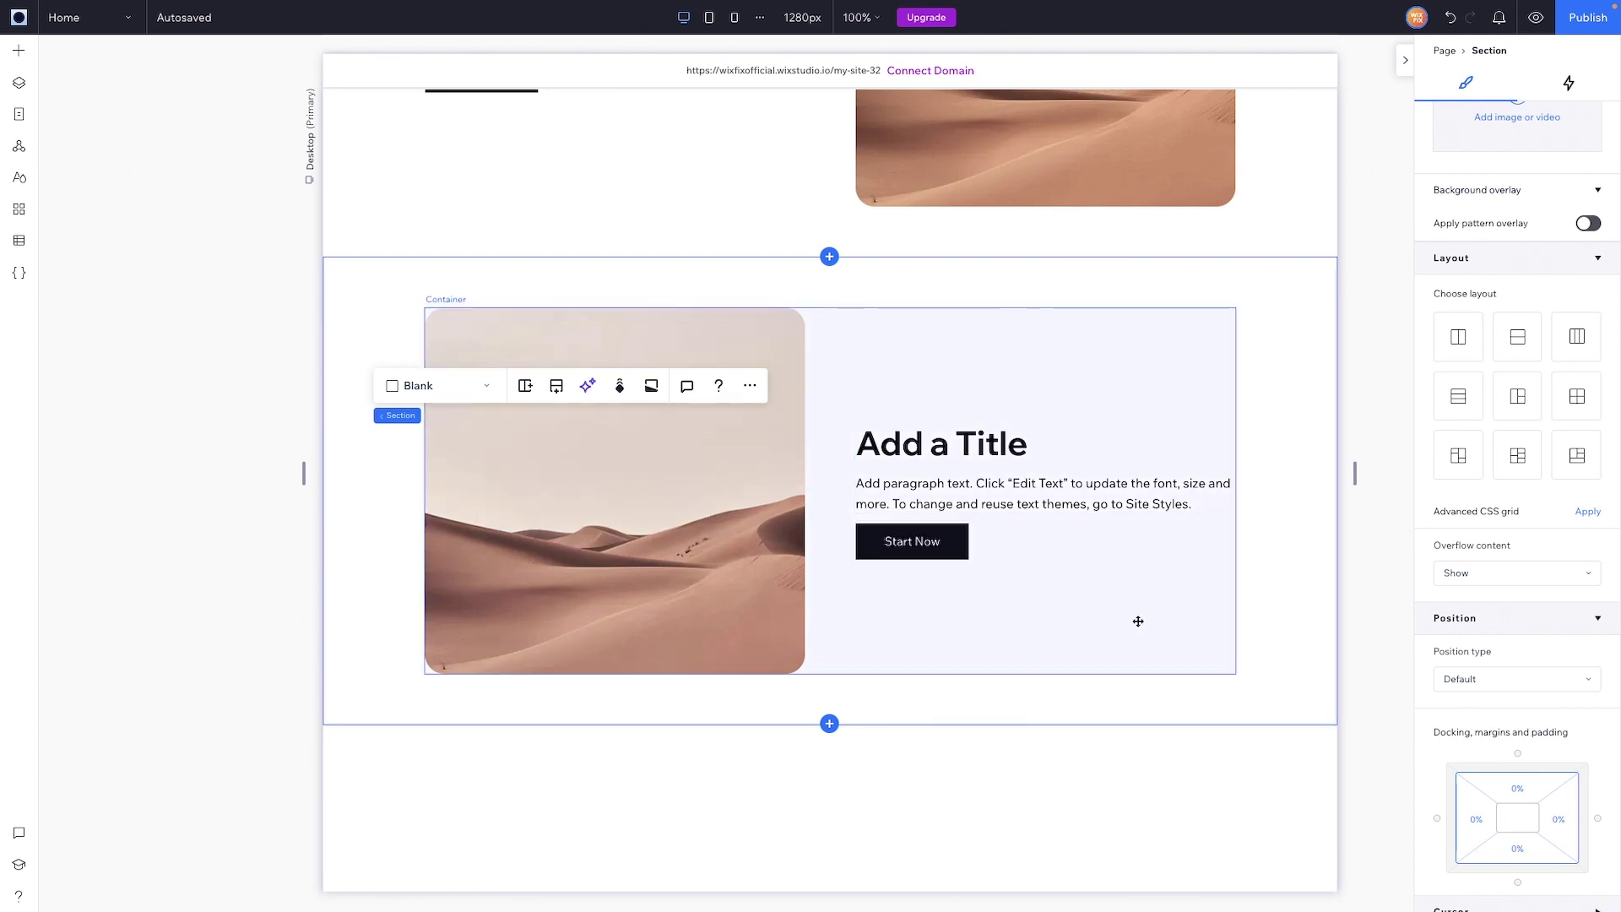
click(1138, 621)
scroll(1136, 618, up, 4)
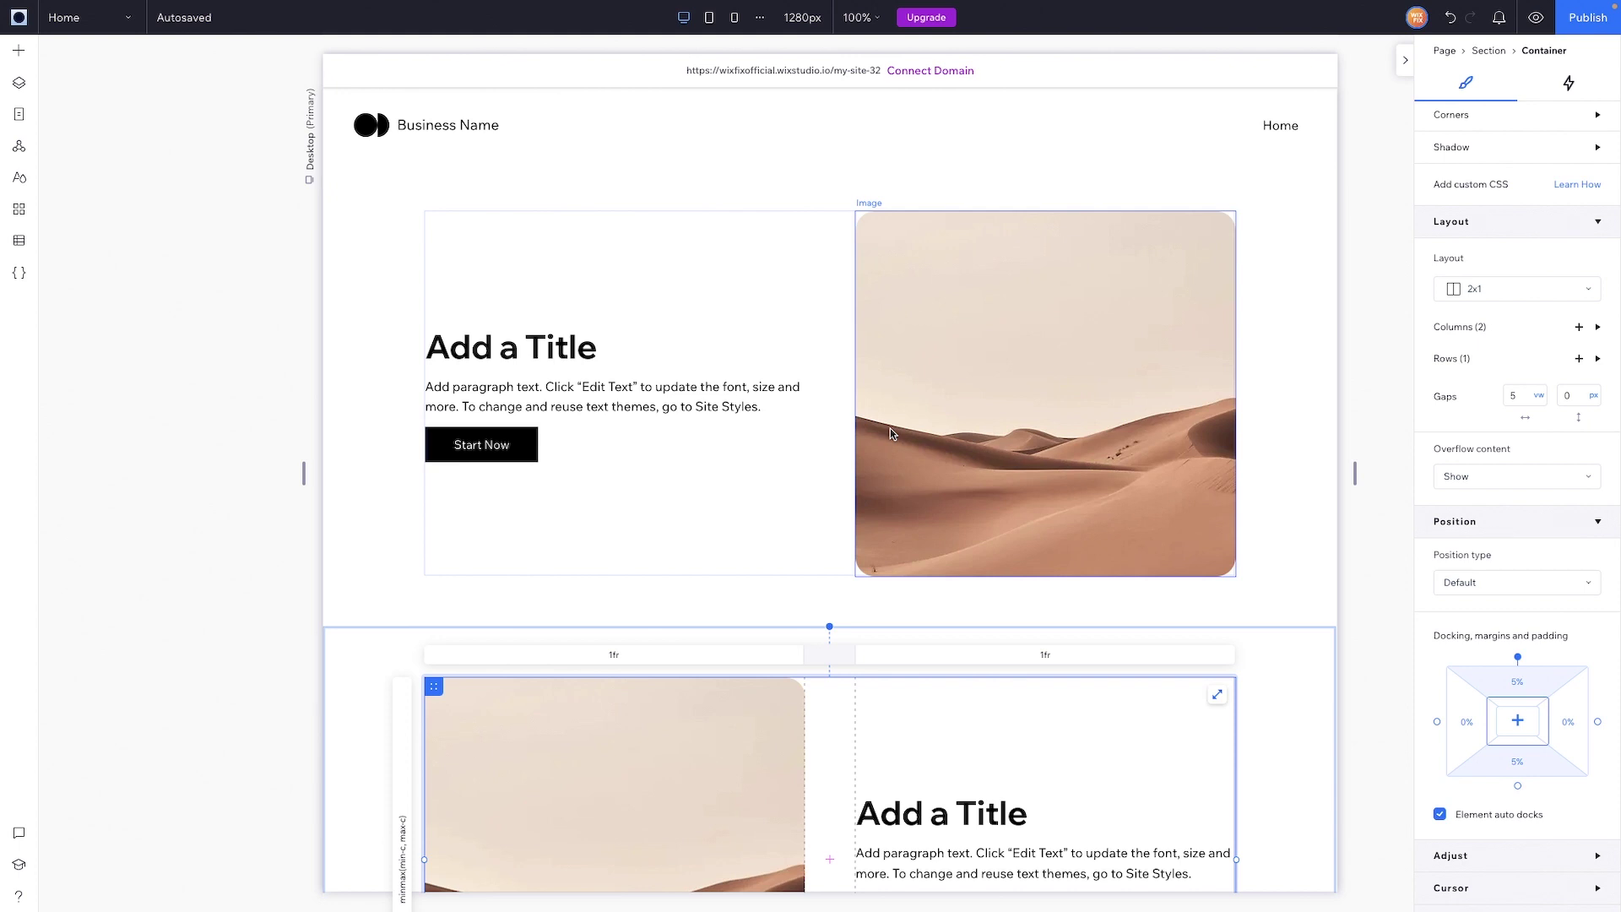
click(734, 254)
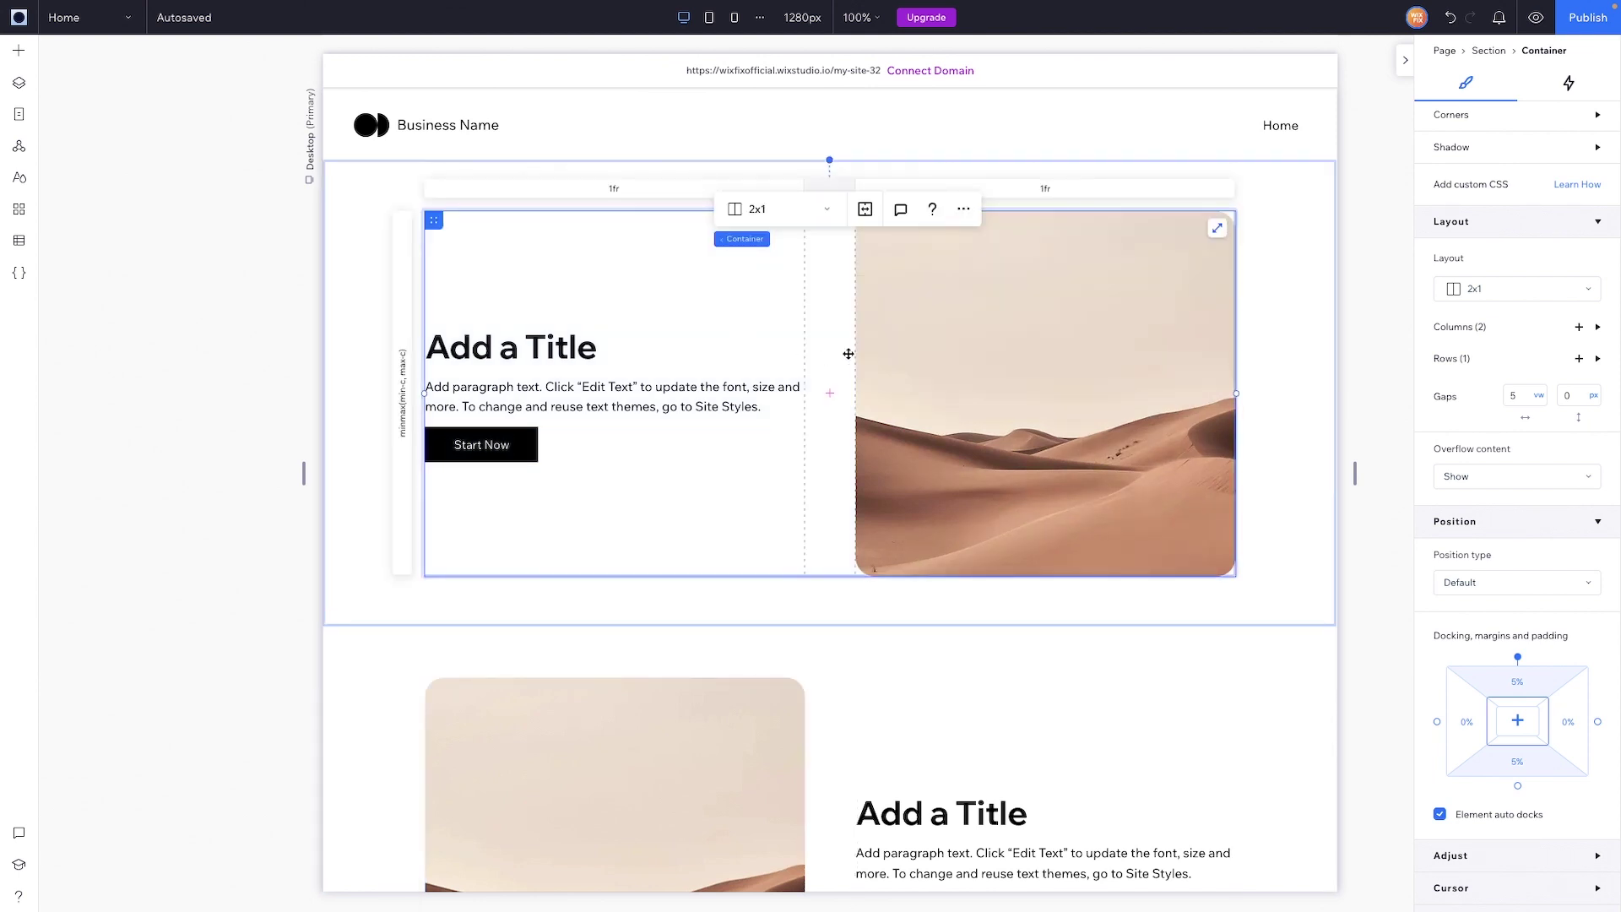